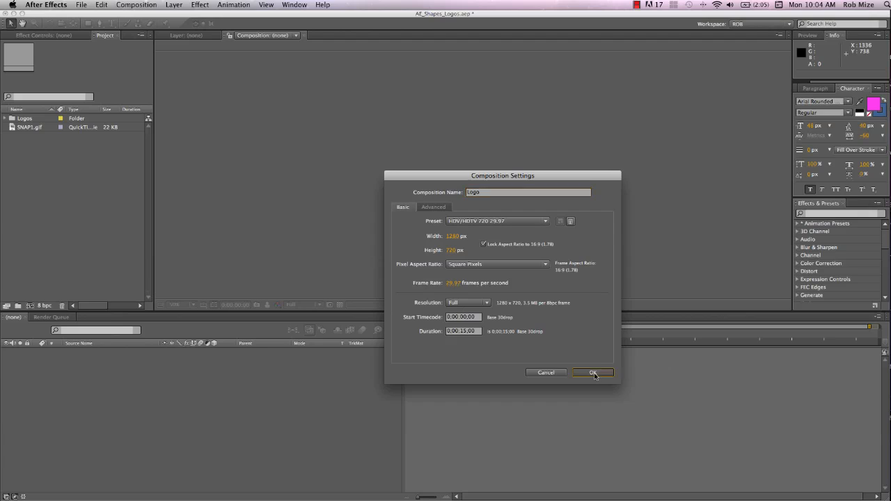
Step: Add the SNAP1.gif footage as a layer in the Logo composition
click(12, 137)
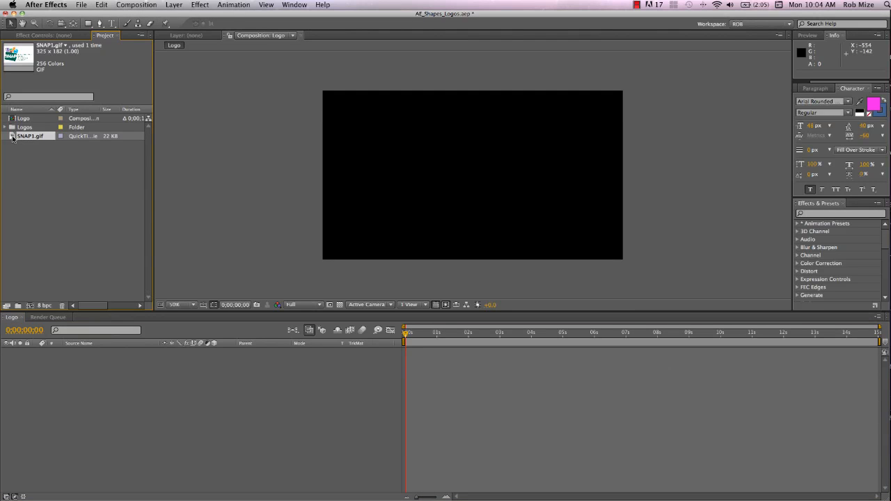
drag(12, 137, 78, 417)
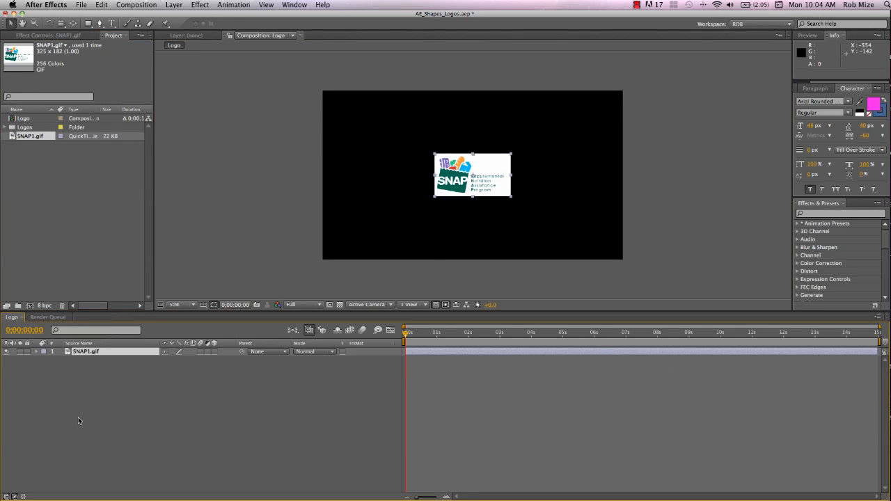
scroll(400, 223, up, 2)
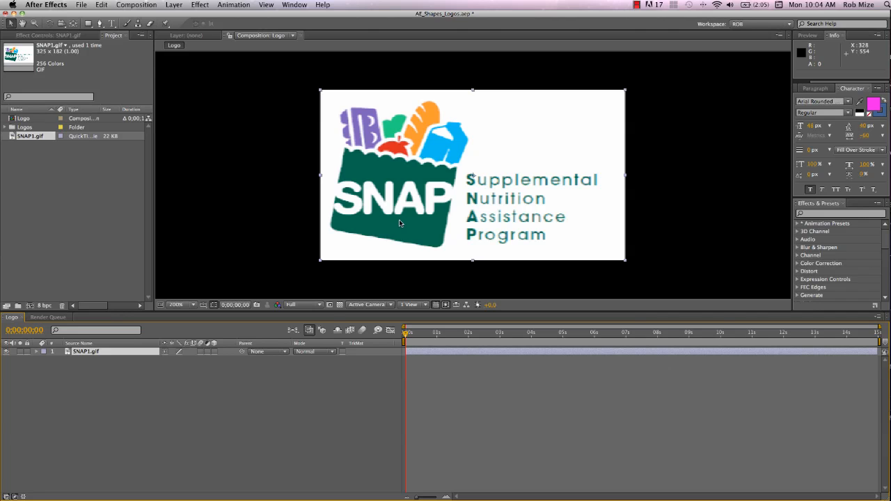
Step: Try enlarging the SNAP1.gif layer's scale to 407%, and return it to 100%
drag(177, 359, 336, 357)
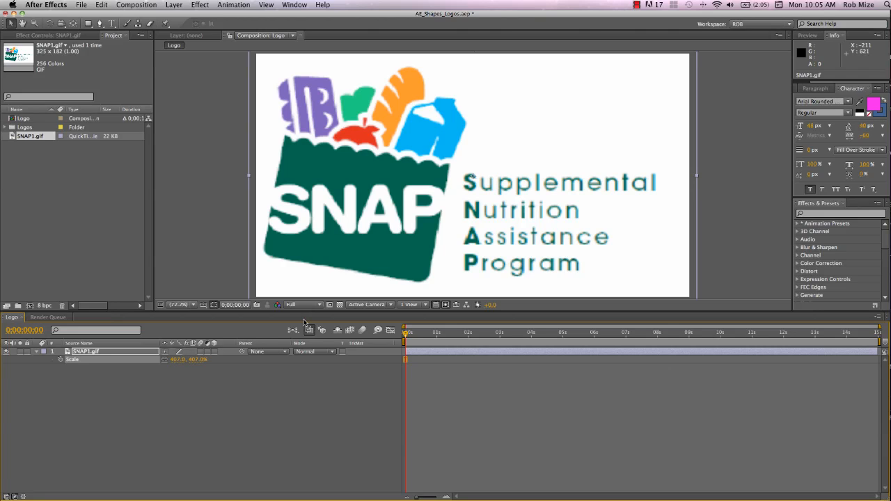
click(176, 360)
key(Return)
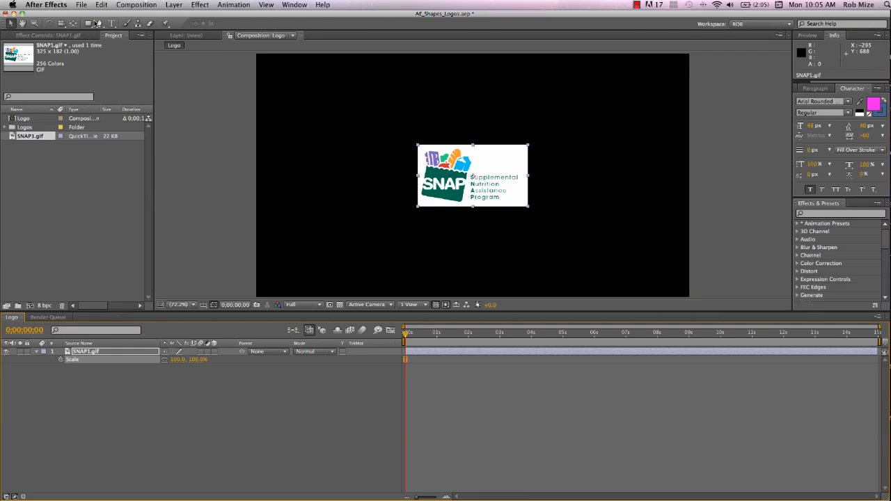
Step: Draw a closed four-point Pen mask around the "Supplemental Nutrition Assistance Program" text on the SNAP1.gif layer
click(101, 23)
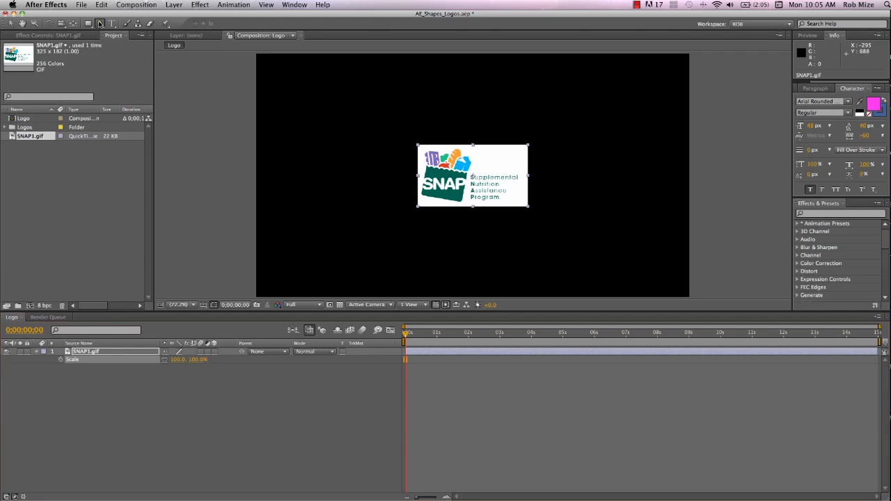
click(464, 210)
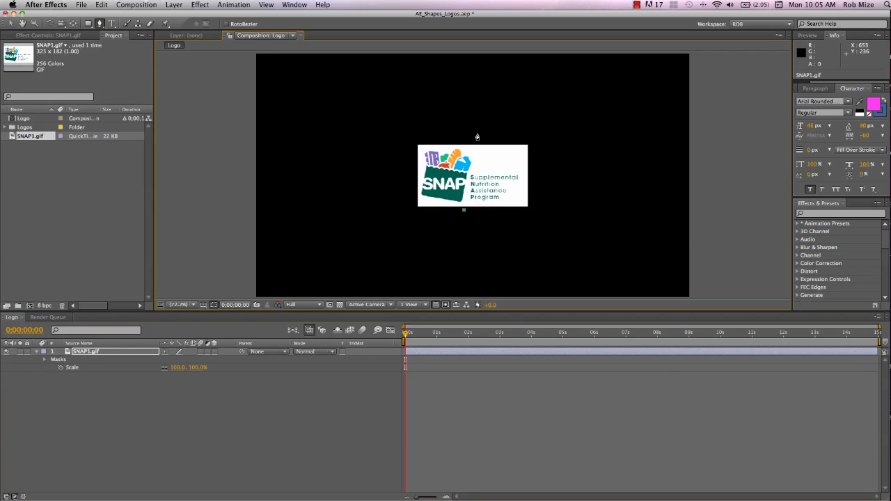
click(478, 137)
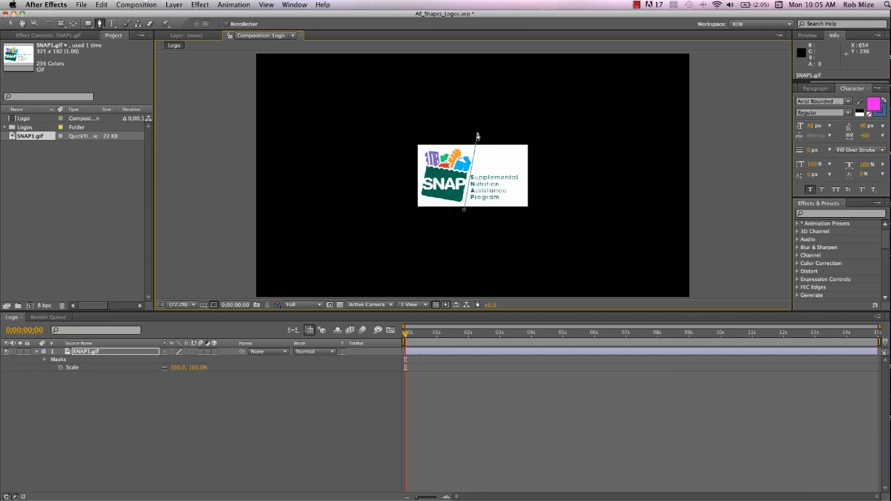
click(536, 133)
click(547, 212)
click(463, 211)
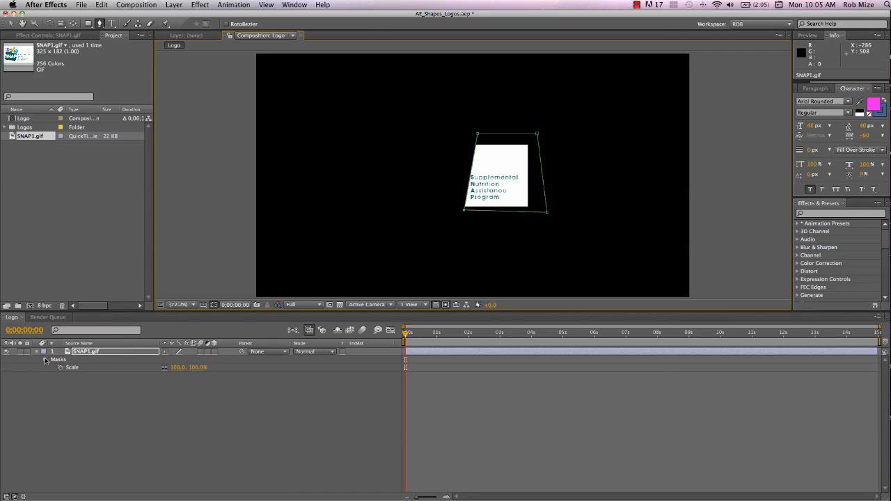
Step: Set the mode of Mask 1 on the SNAP1.gif layer to Subtract
click(45, 360)
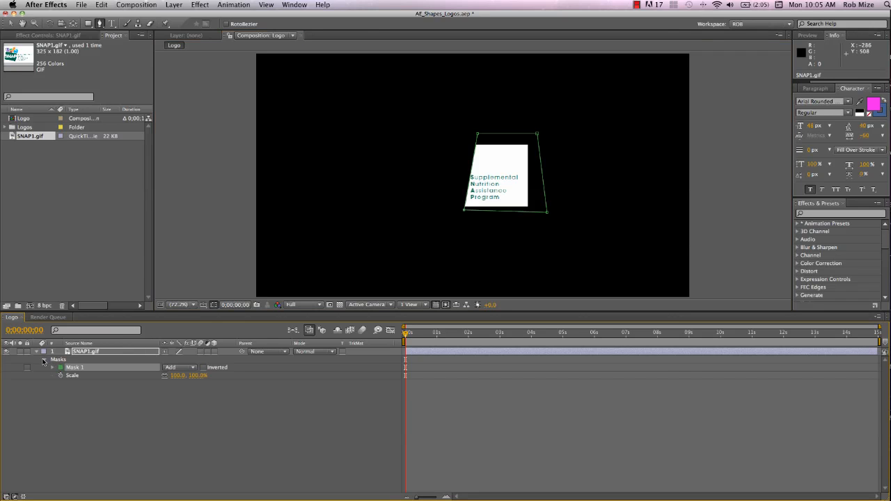
click(182, 367)
click(185, 374)
Step: Auto-trace the SNAP1.gif layer on the current frame using the Luminance channel and a 95% threshold
click(96, 352)
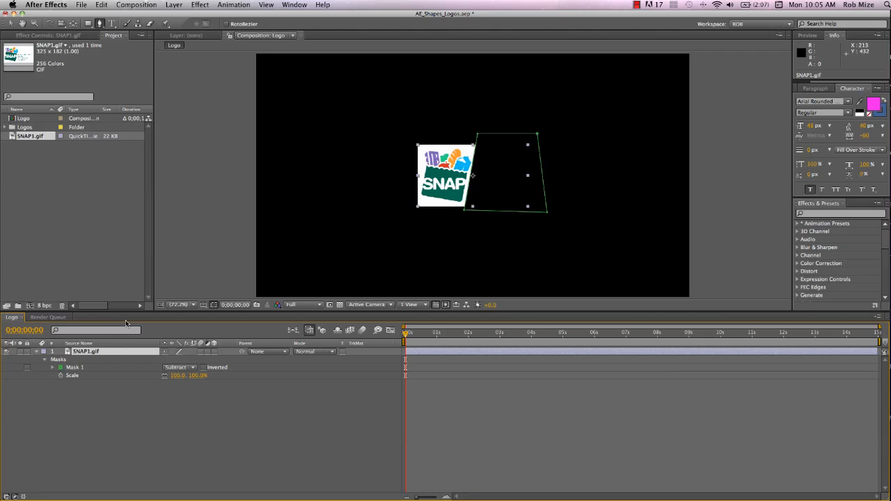
click(173, 5)
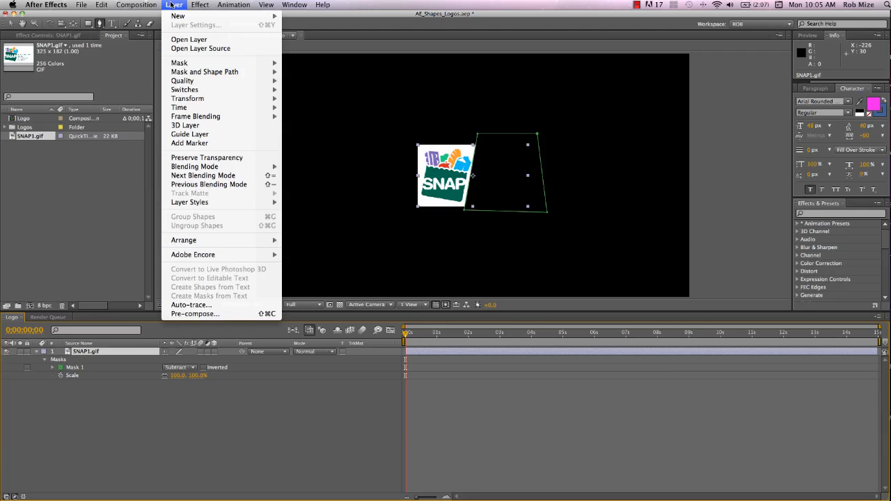
click(198, 306)
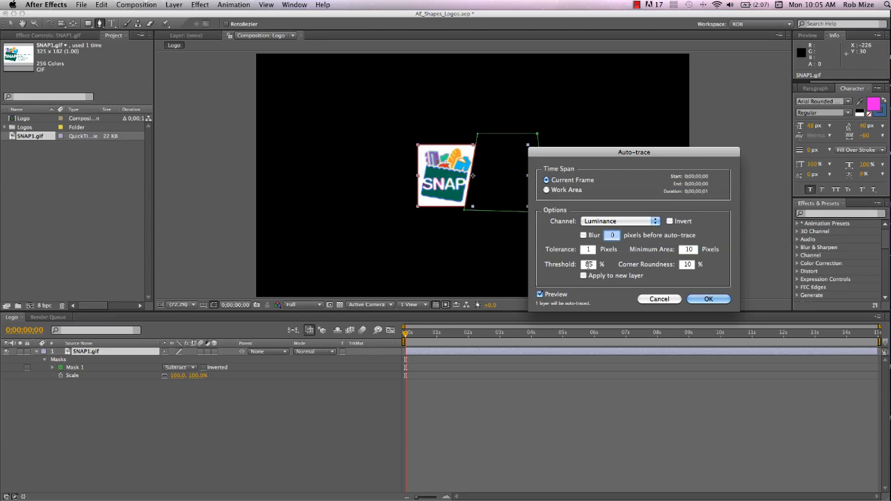
click(589, 265)
text(35)
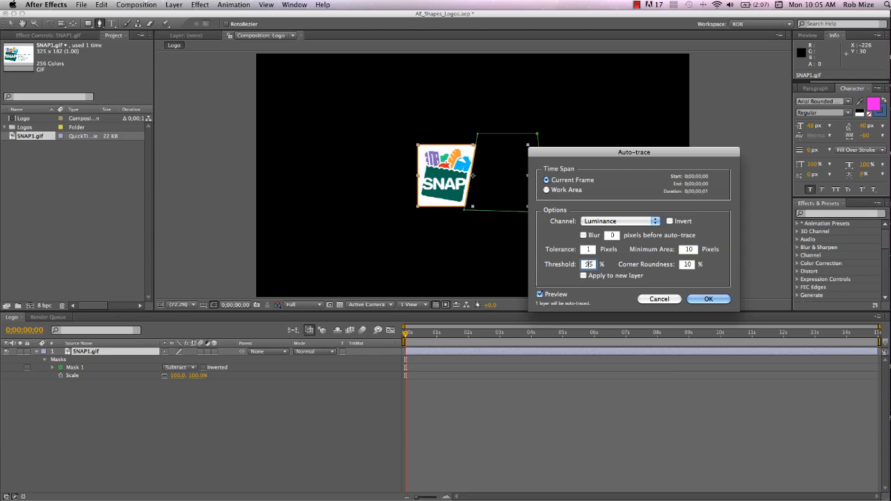
text(95)
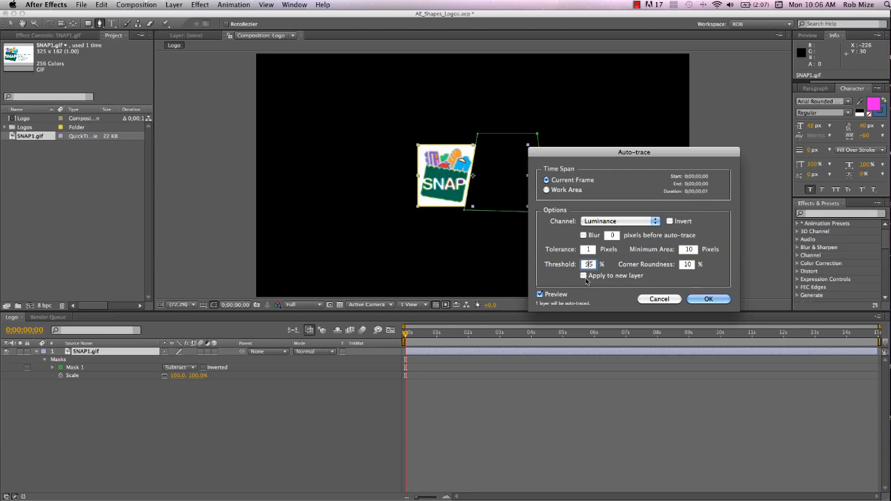
click(700, 300)
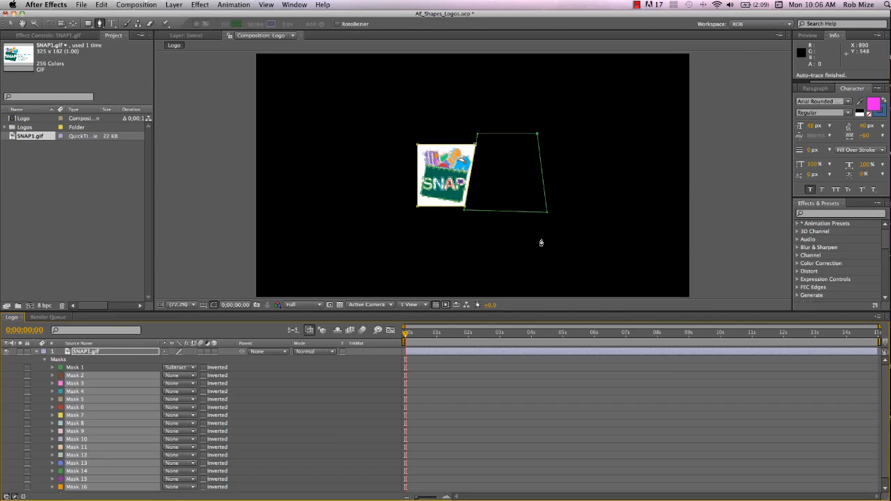
Step: Collapse the SNAP1.gif layer's mask list and add a new shape layer to the composition
scroll(423, 232, up, 6)
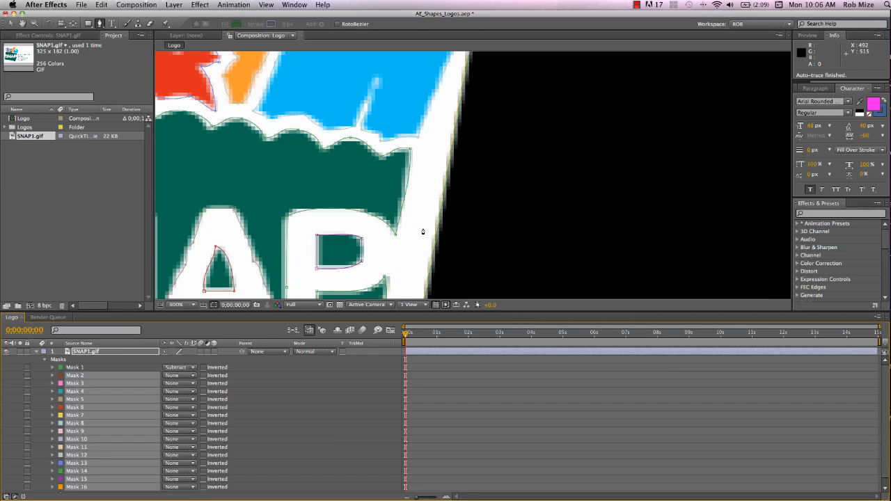
scroll(423, 232, down, 1)
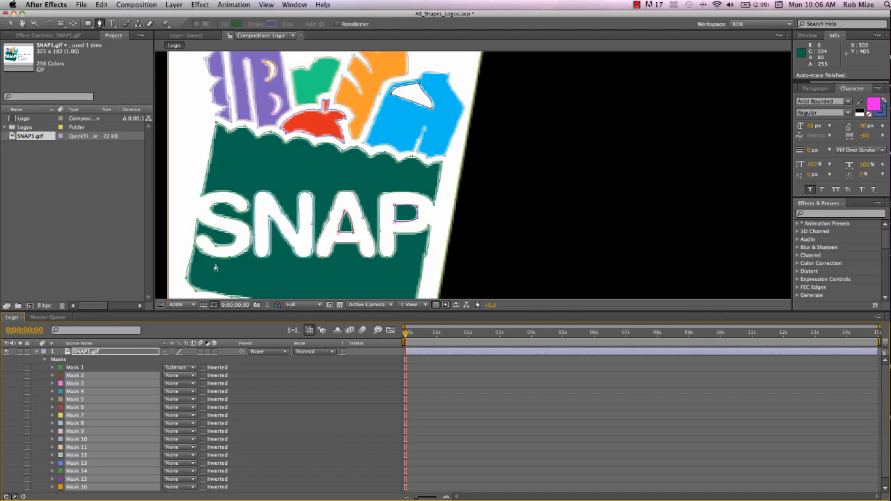
key(comma)
click(37, 352)
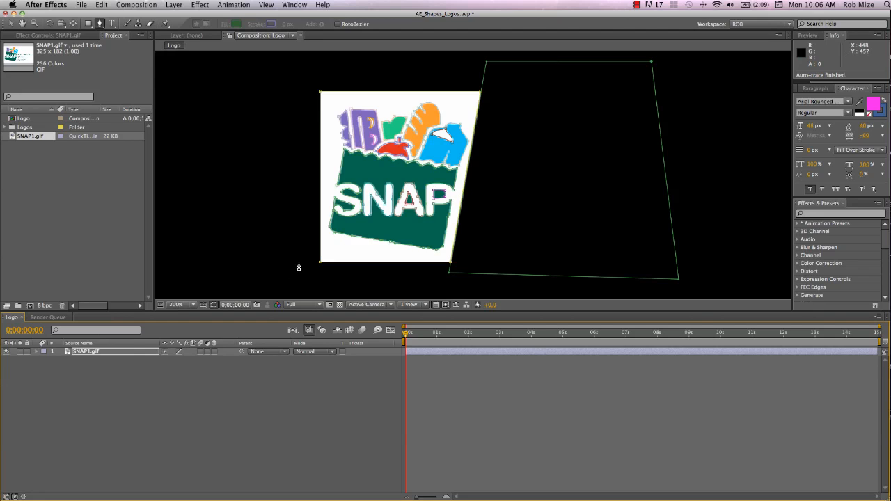
key(comma)
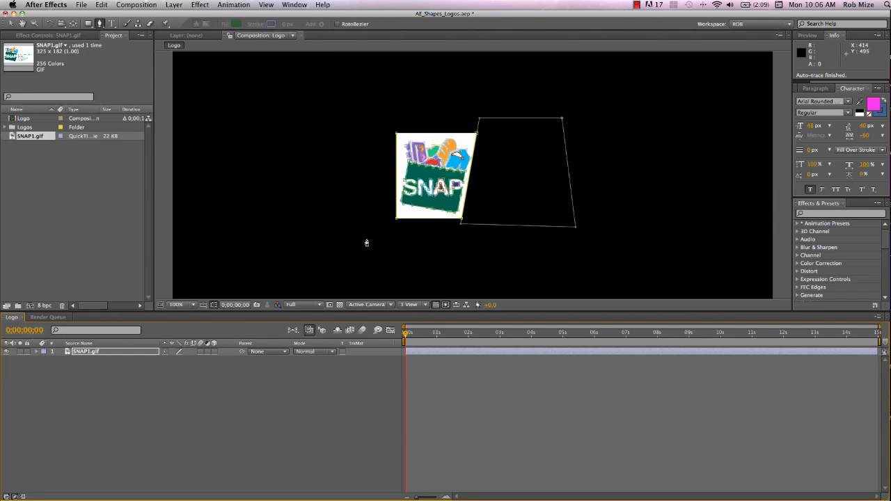
key(period)
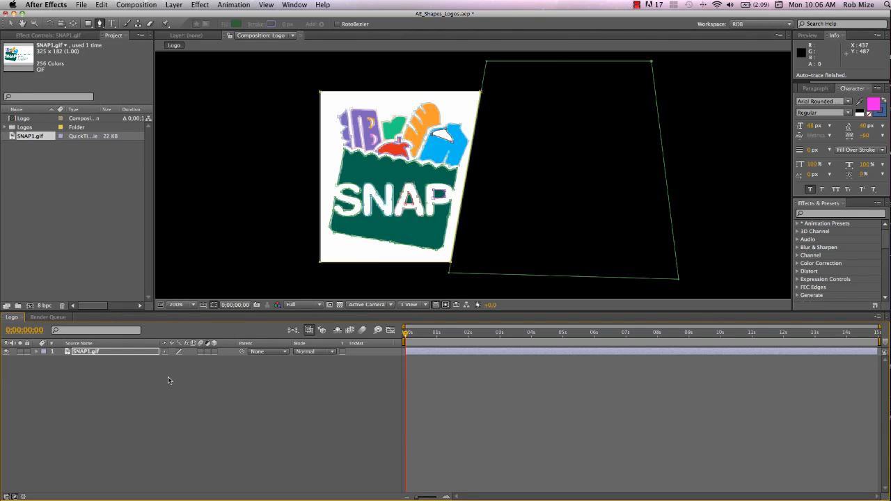
right_click(123, 382)
mouse_move(136, 384)
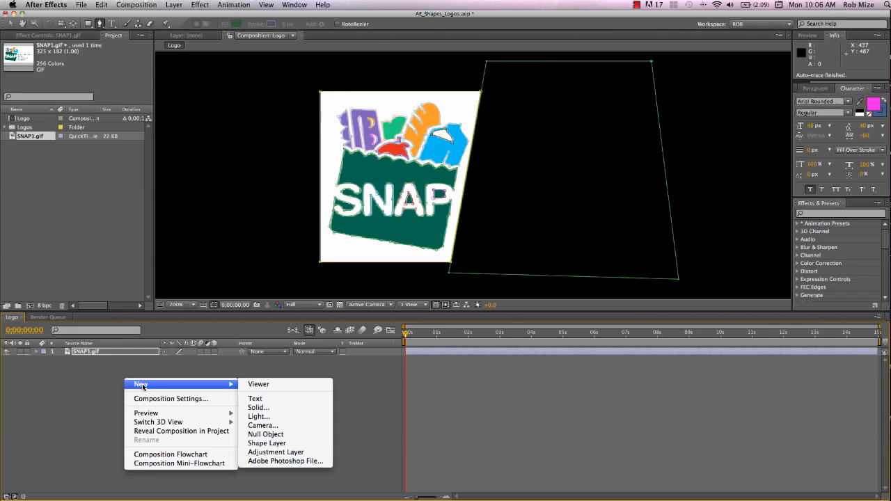
click(265, 444)
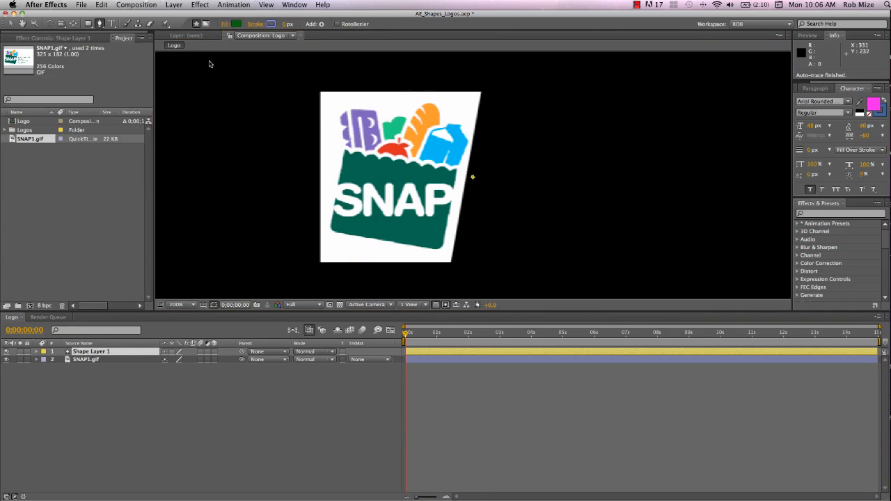
Step: Draw a small closed triangle on the shape layer with the Pen tool, in the empty area beside the logo
click(567, 149)
click(536, 179)
click(603, 180)
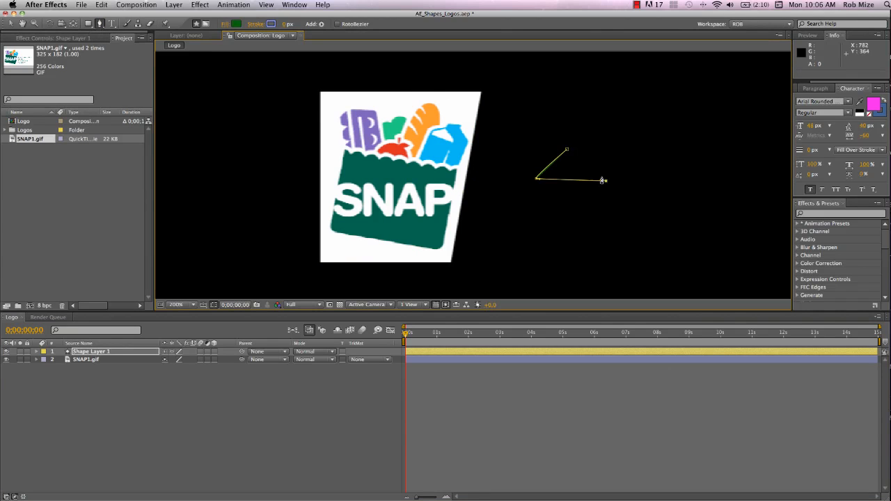
click(567, 149)
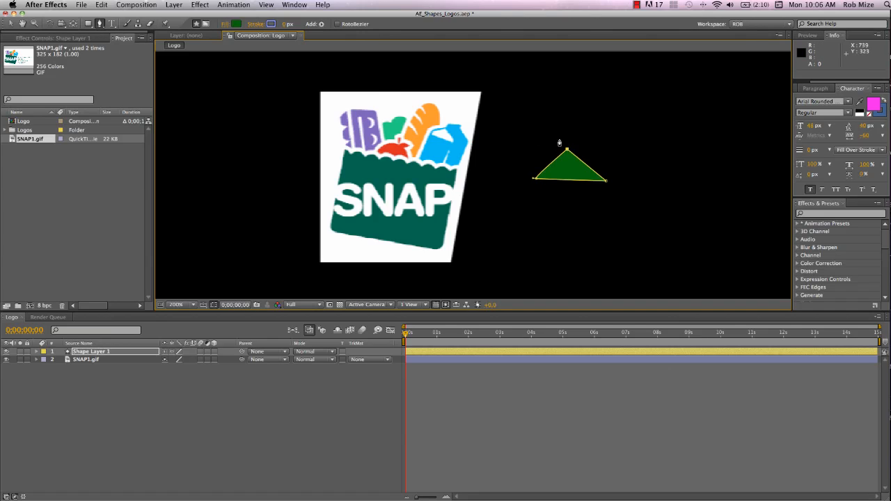
Step: Switch the active shape tool to the Star Tool
click(88, 24)
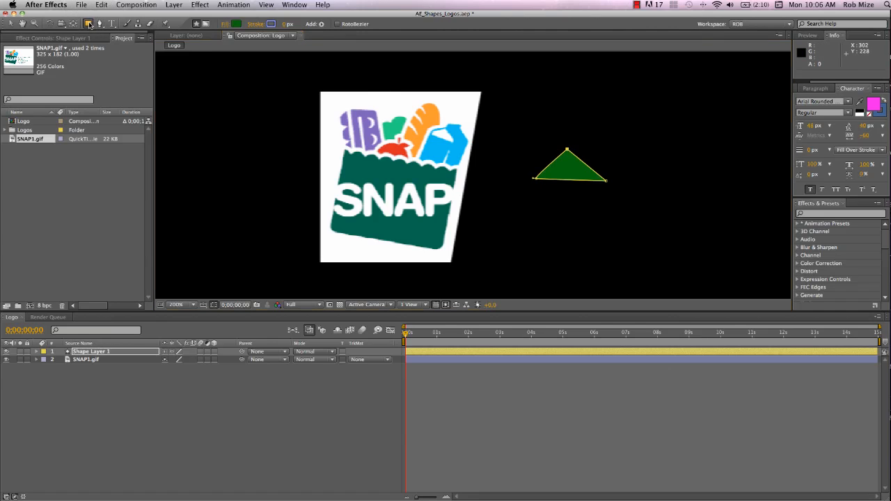
click(88, 24)
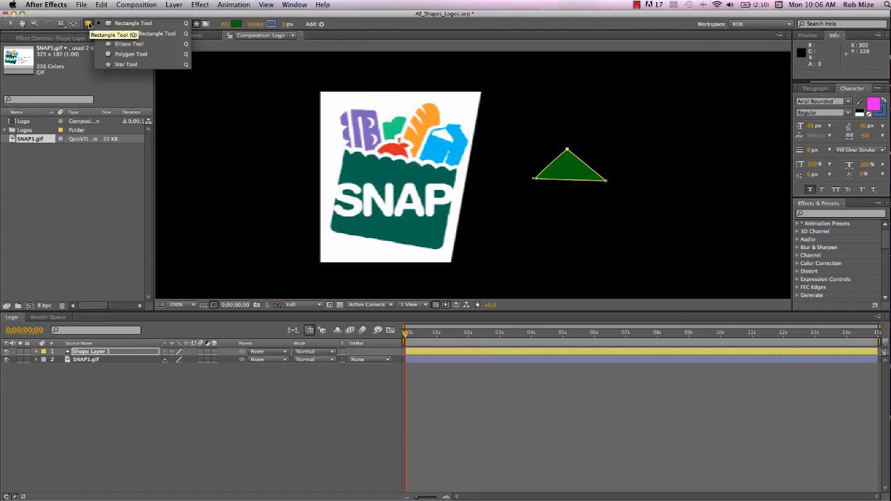
click(122, 64)
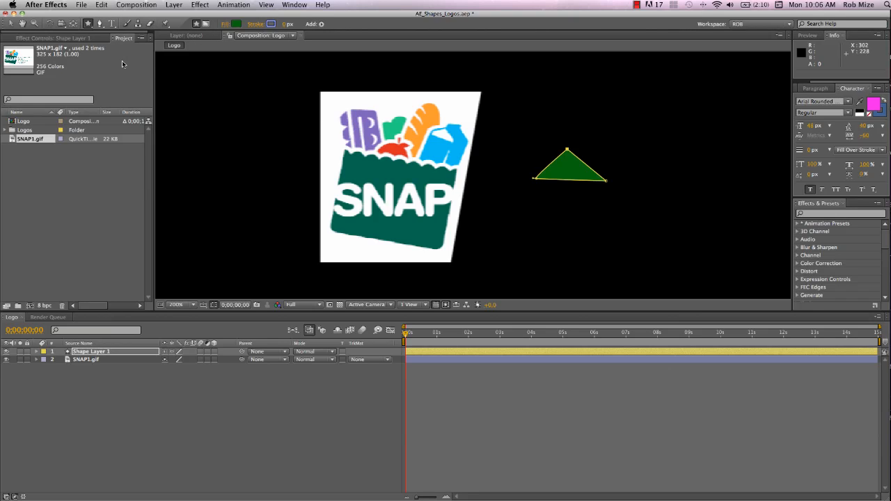
Step: Expand the contents of Shape Layer 1 and duplicate Shape 1 six times
click(36, 352)
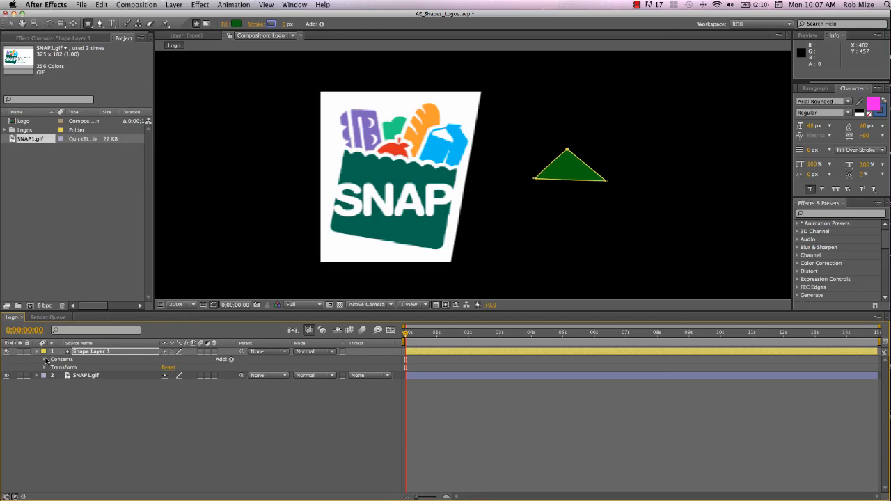
click(67, 367)
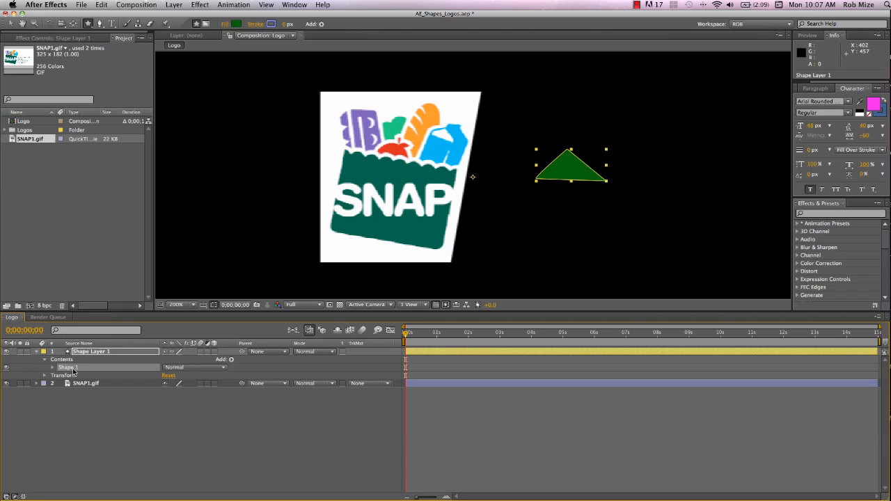
key(super+d)
key(super+d)
key(super+d)
key(super+d)
key(super+d)
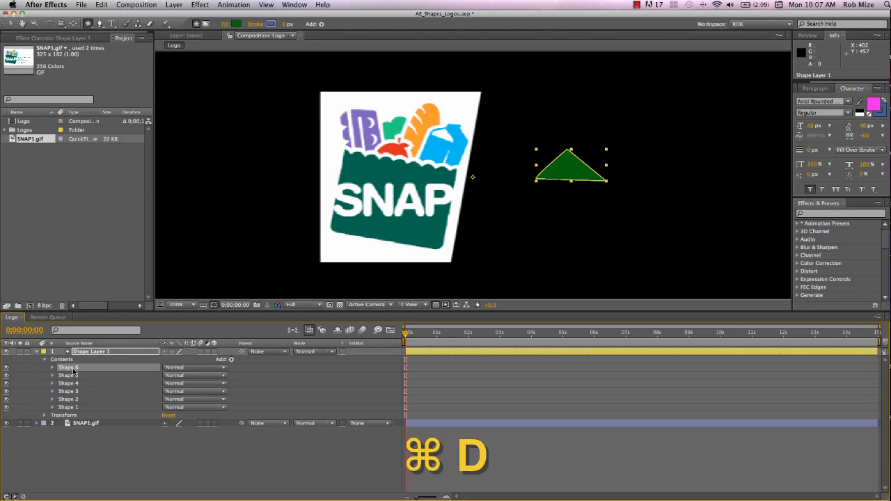
key(super+d)
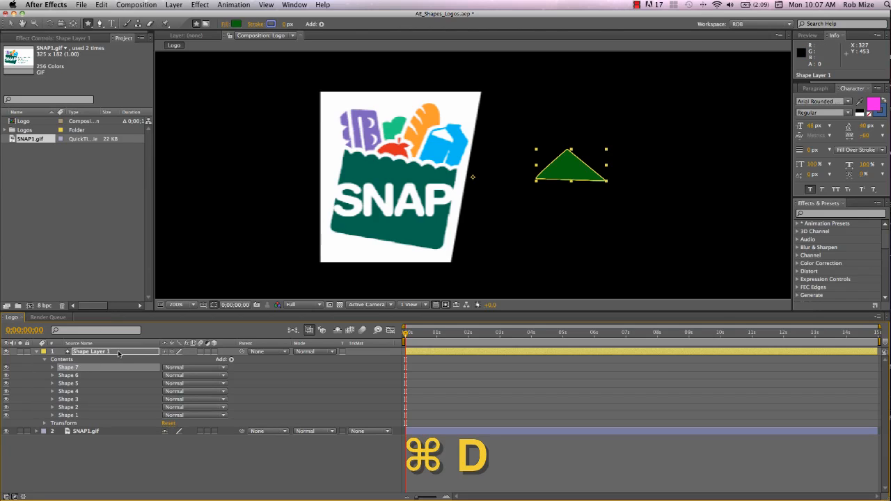
Step: Reveal the mask paths of the SNAP1.gif layer and switch to the Selection tool
click(86, 432)
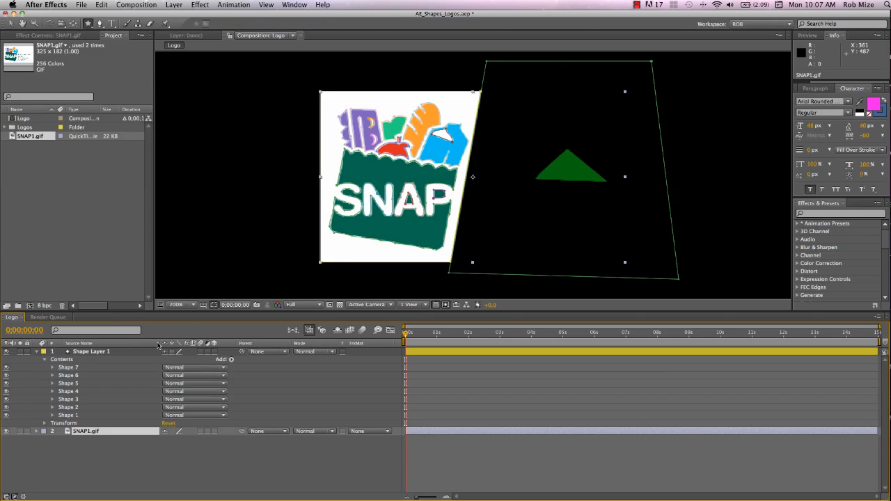
key(m)
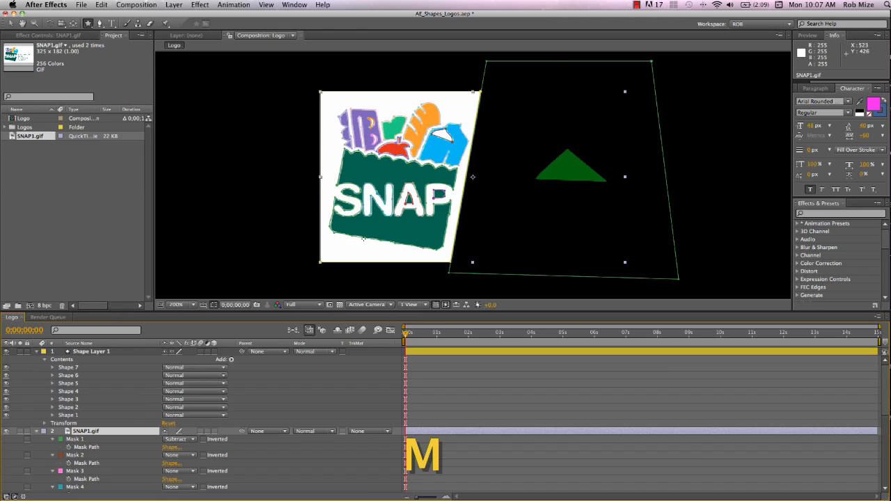
key(v)
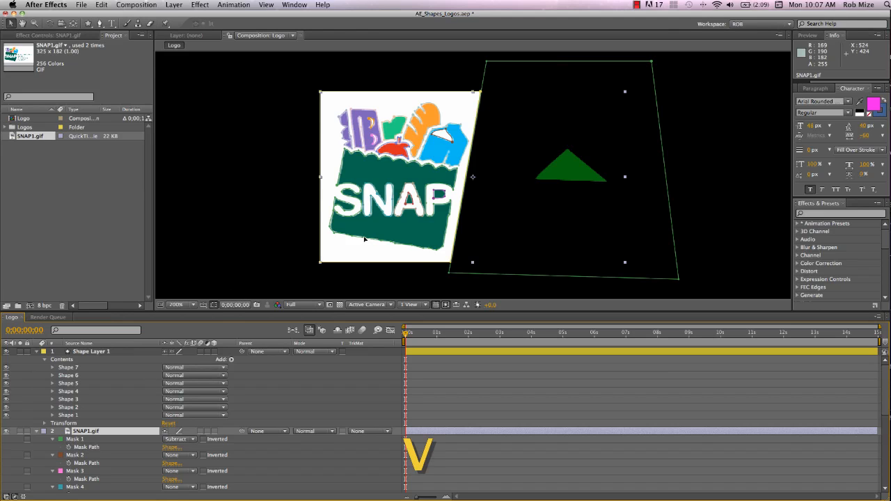
key(period)
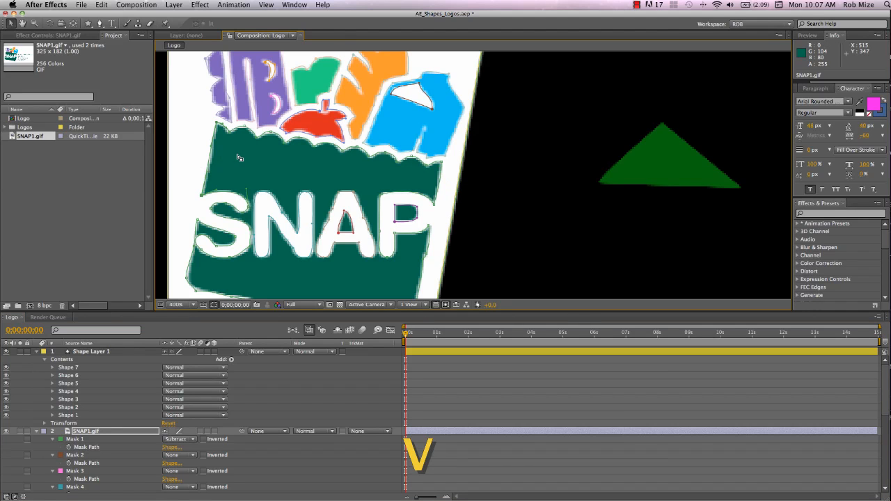
key(slash)
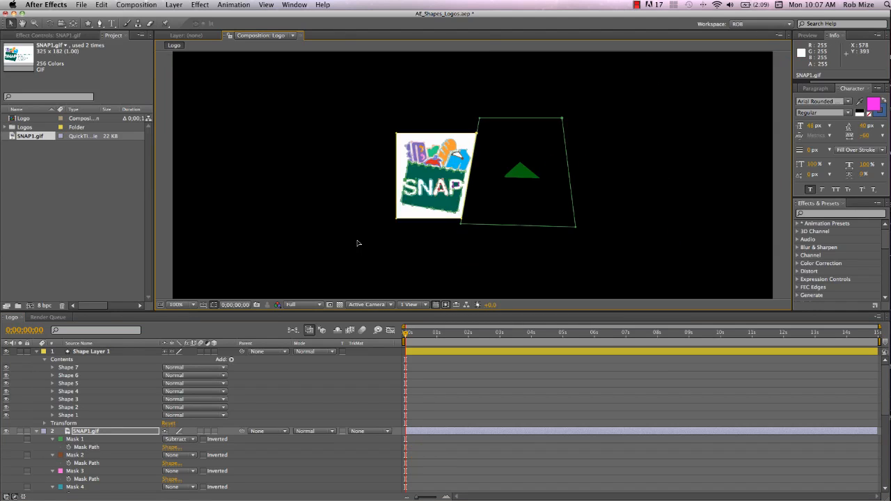
Step: Select Mask 14, the outline of the green bag on SNAP1.gif, and copy its Mask Path
scroll(152, 429, down, 8)
click(74, 448)
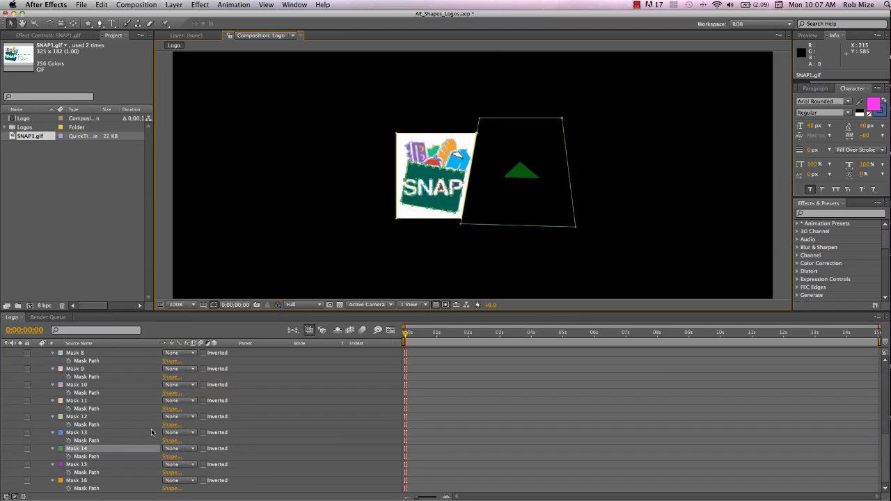
click(78, 457)
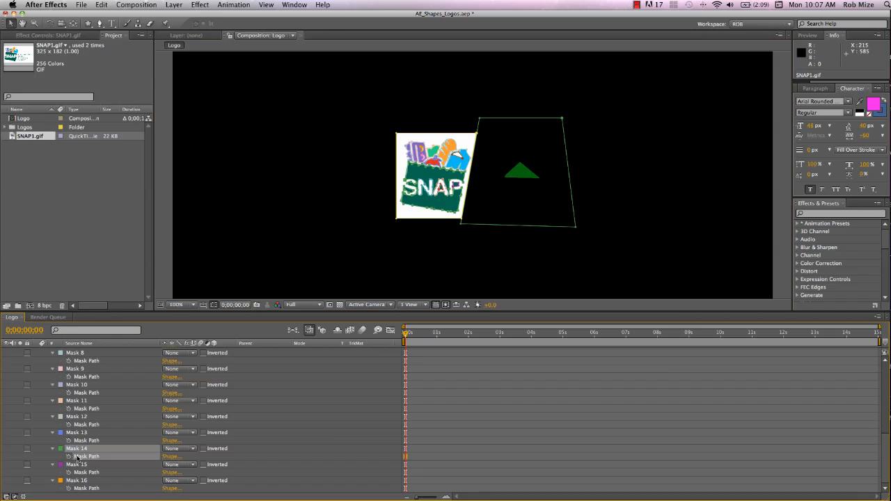
key(super+c)
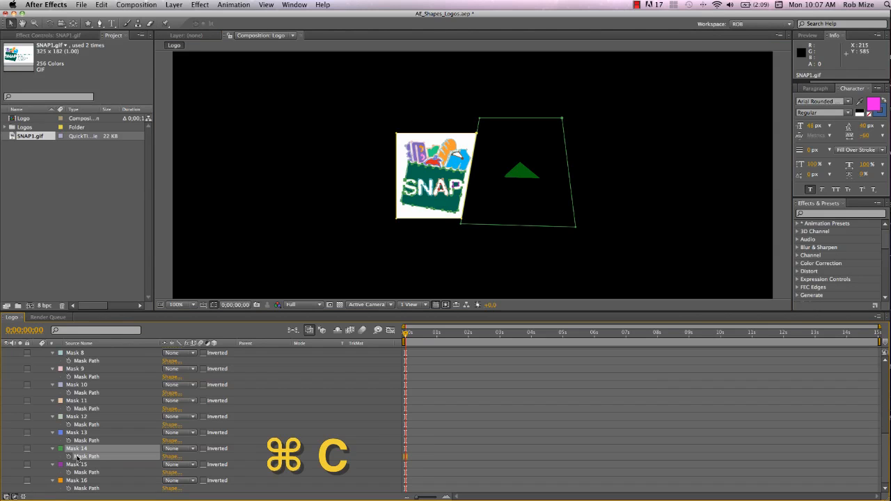
Step: Expand Shapes 1 to 7 on Shape Layer 1 and paste the copied bag outline into Shape 1's Path property
scroll(97, 449, up, 8)
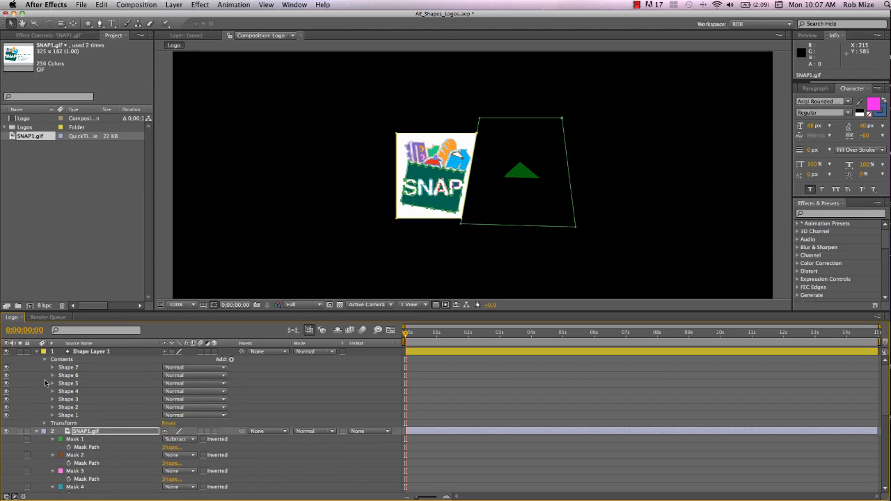
drag(43, 365, 63, 415)
click(52, 415)
scroll(52, 413, down, 12)
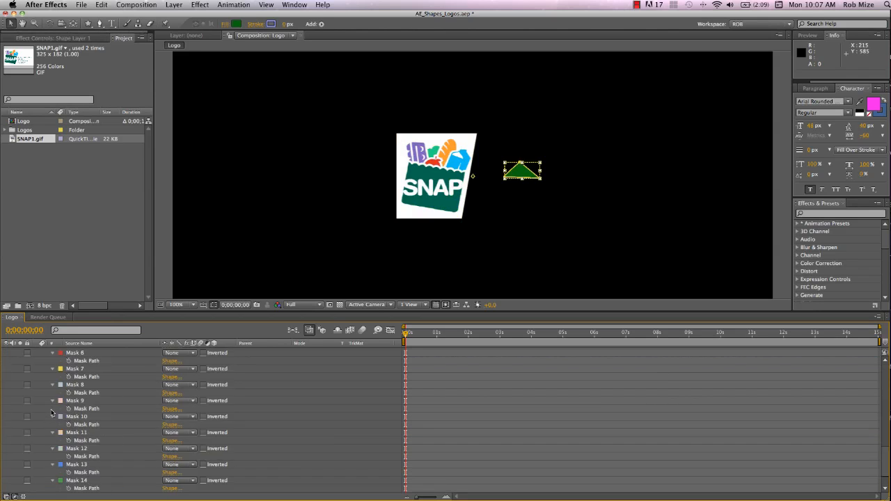
scroll(51, 412, up, 10)
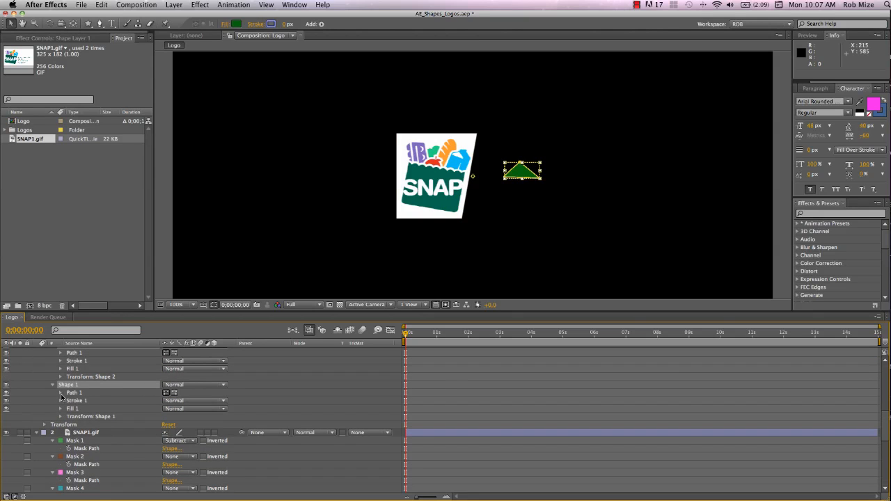
click(60, 392)
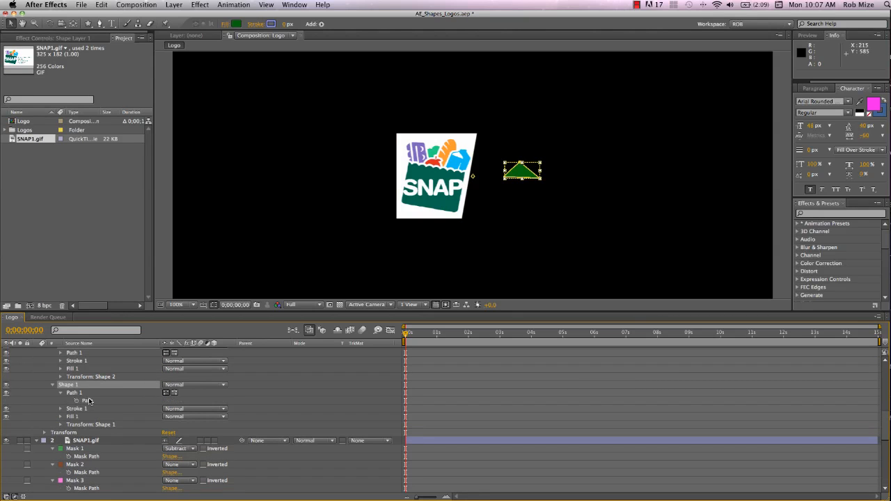
click(88, 401)
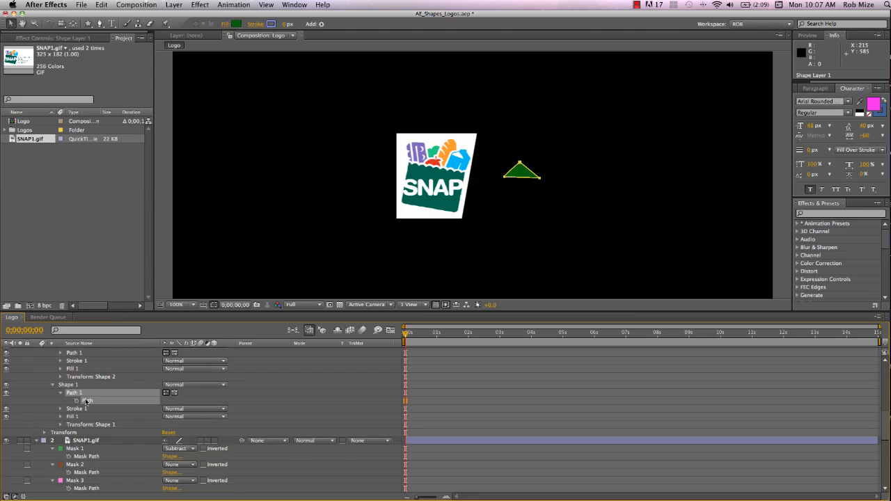
key(super+v)
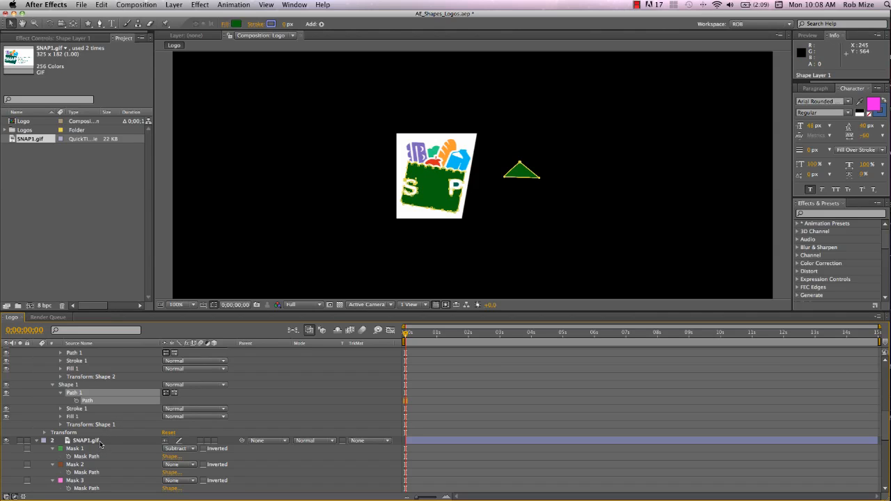
Step: Expand Shape 1's Fill 1 and sample its color from the dark green of the logo's bag
key(super+z)
click(61, 417)
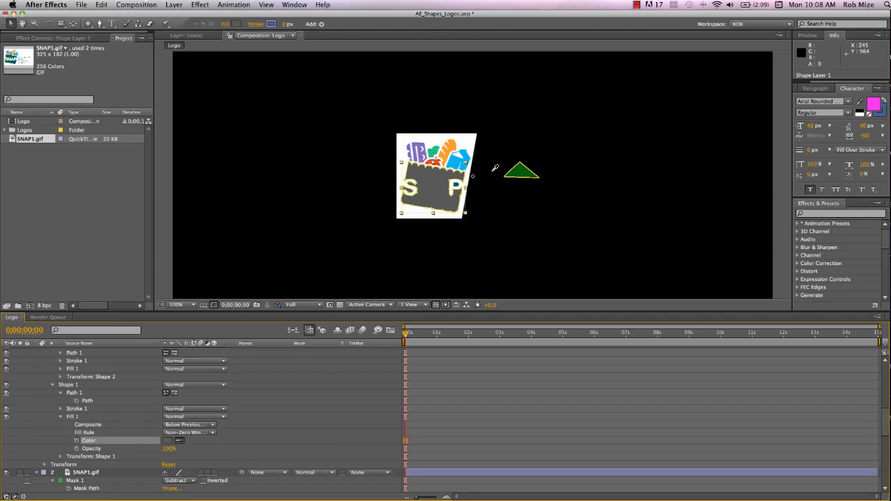
click(458, 186)
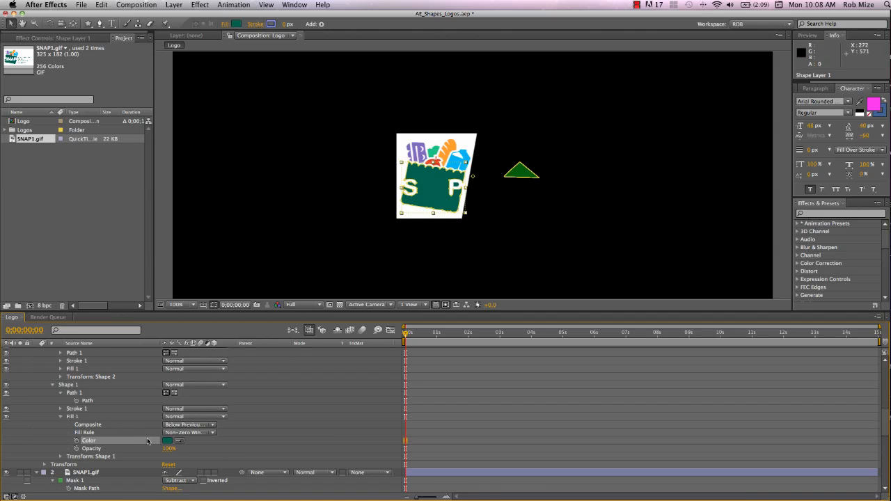
Step: Move the SNAP1.gif layer to the empty area right of the triangle and copy the Mask Path of its Mask 10
click(129, 475)
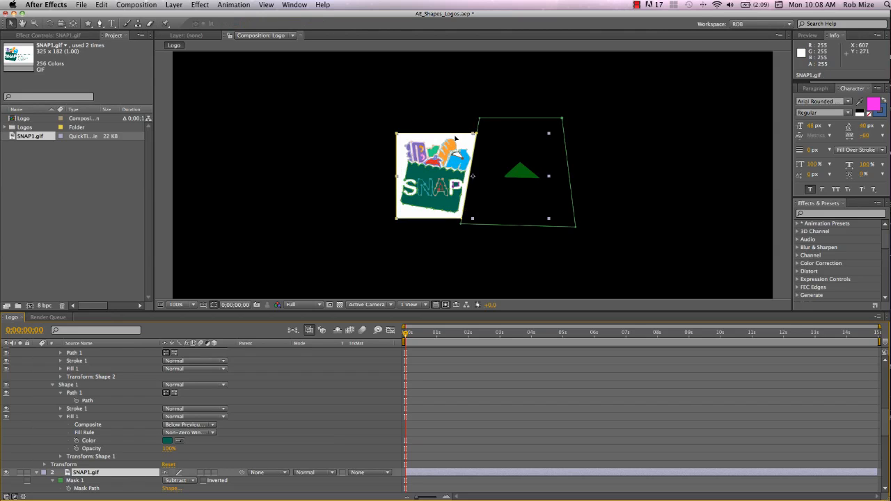
drag(557, 148, 596, 152)
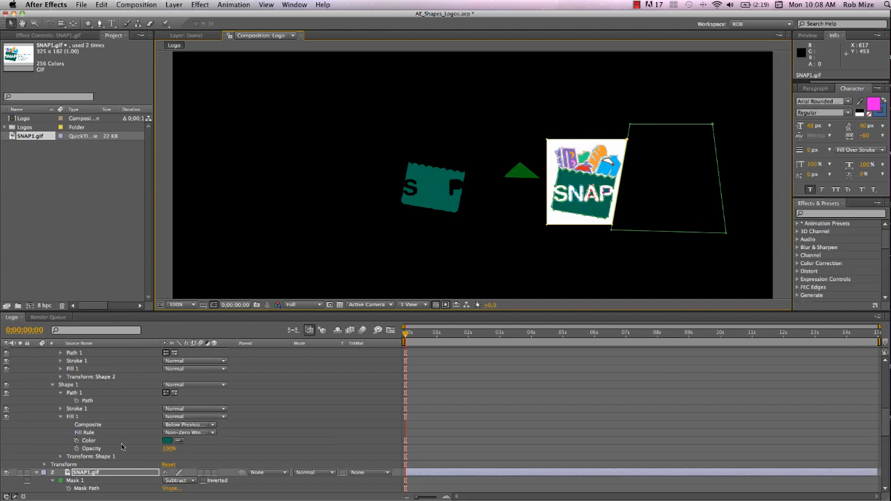
scroll(122, 447, down, 6)
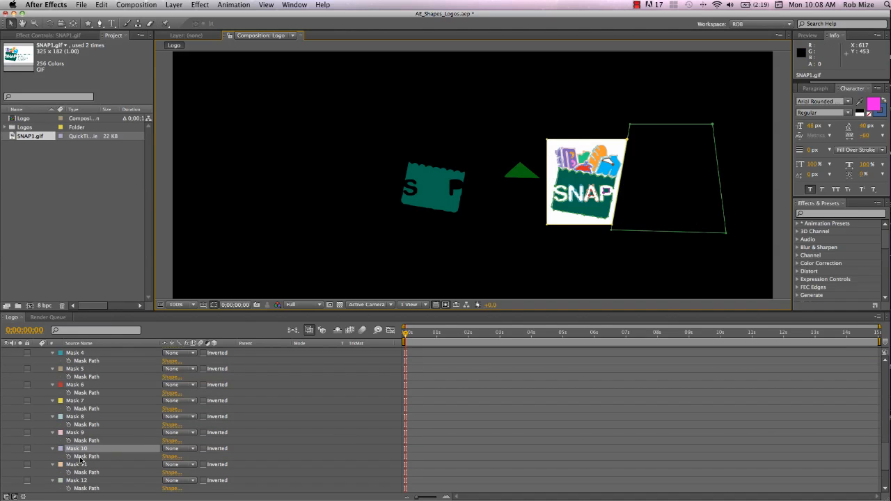
click(80, 458)
key(super+c)
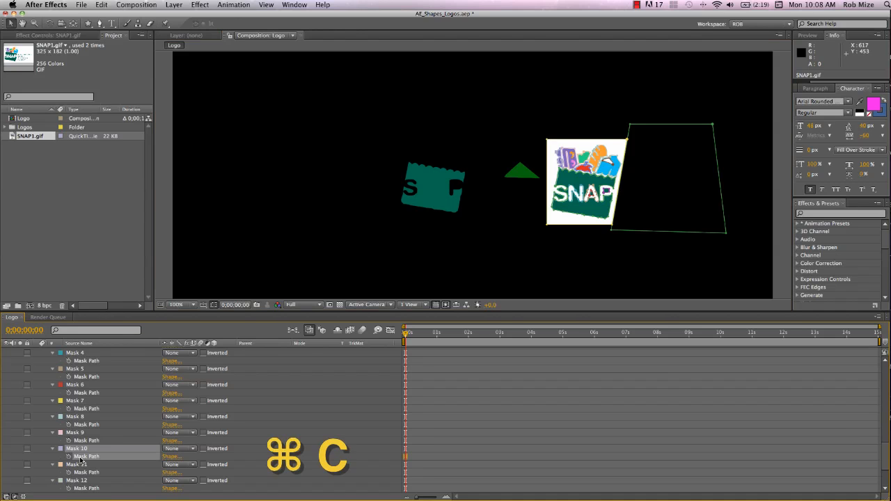
Step: Paste the copied path into Shape 2's Path property and sample its fill color from the purple package in the logo
scroll(88, 456, up, 6)
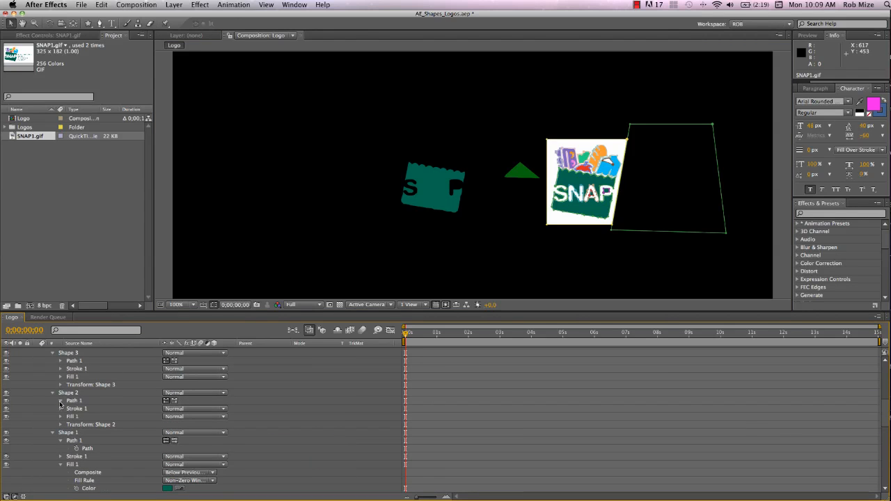
click(61, 402)
click(95, 410)
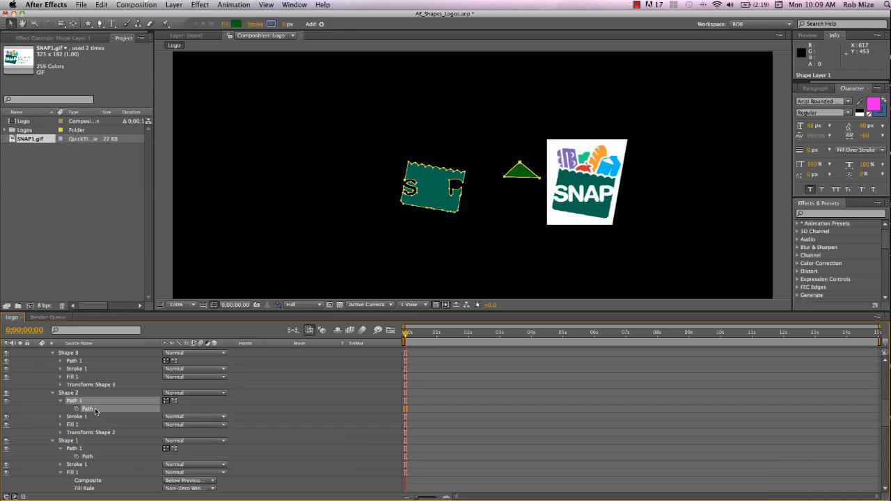
key(super+v)
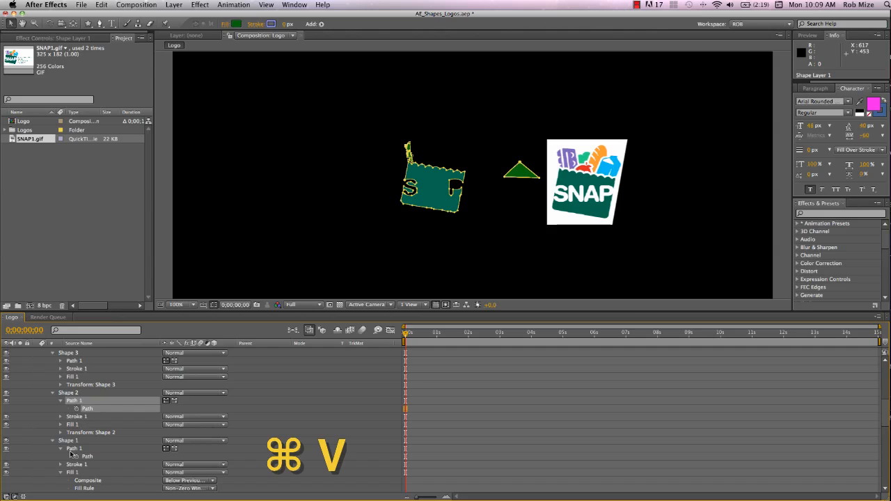
click(61, 424)
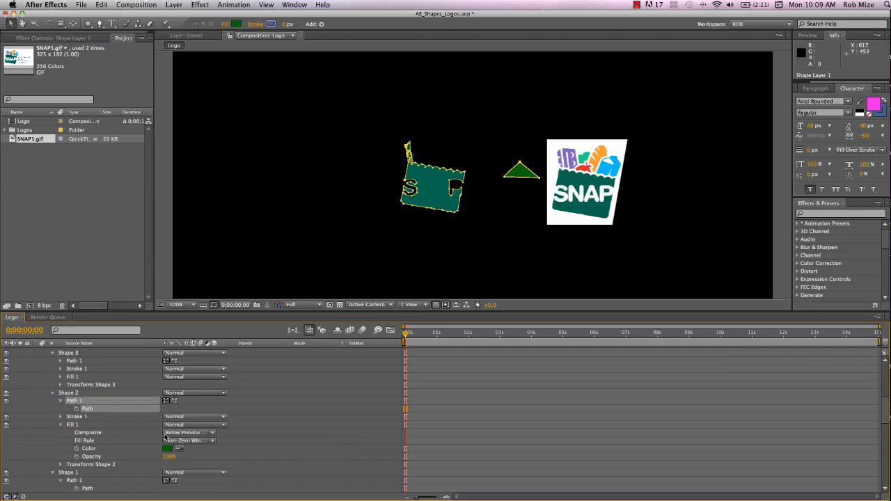
click(179, 450)
click(562, 151)
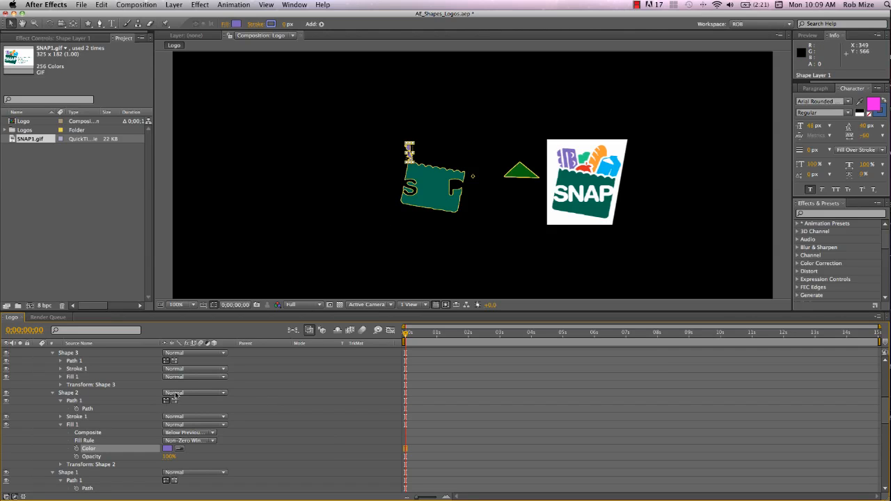
Step: Select Mask 9 on the SNAP1.gif layer, the main part of the purple package, and copy its Mask Path
scroll(120, 426, down, 5)
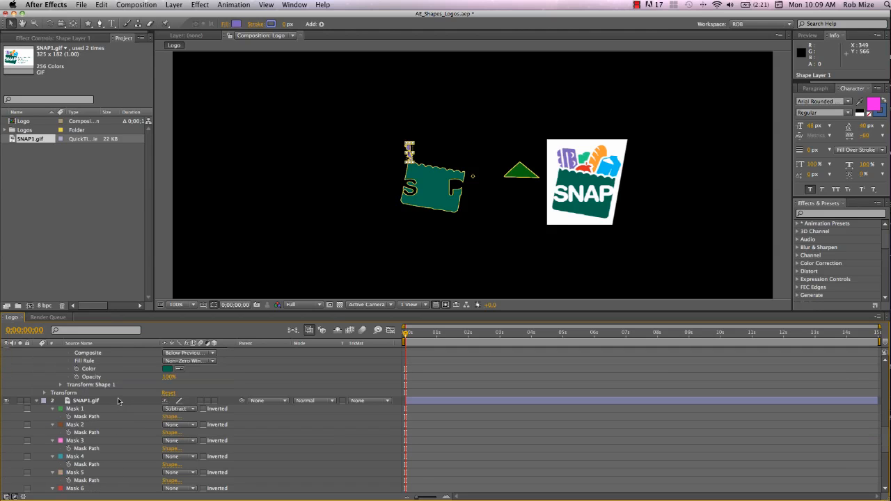
click(119, 401)
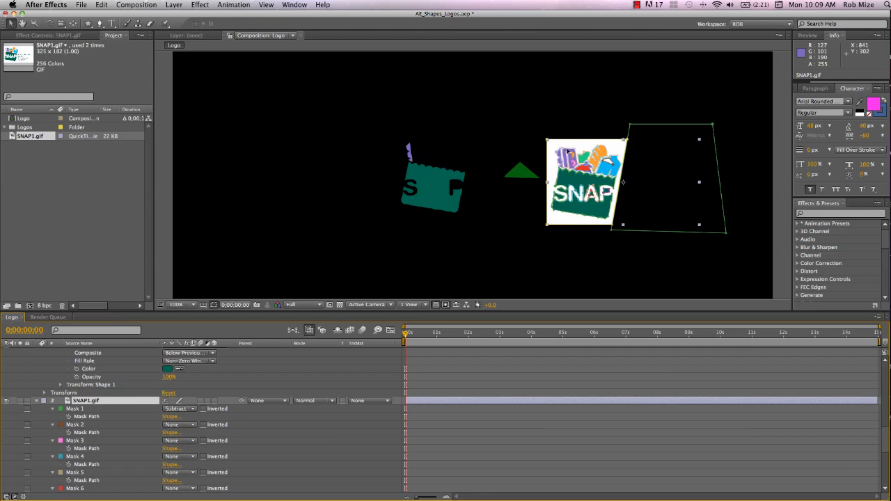
scroll(119, 454, down, 5)
click(118, 456)
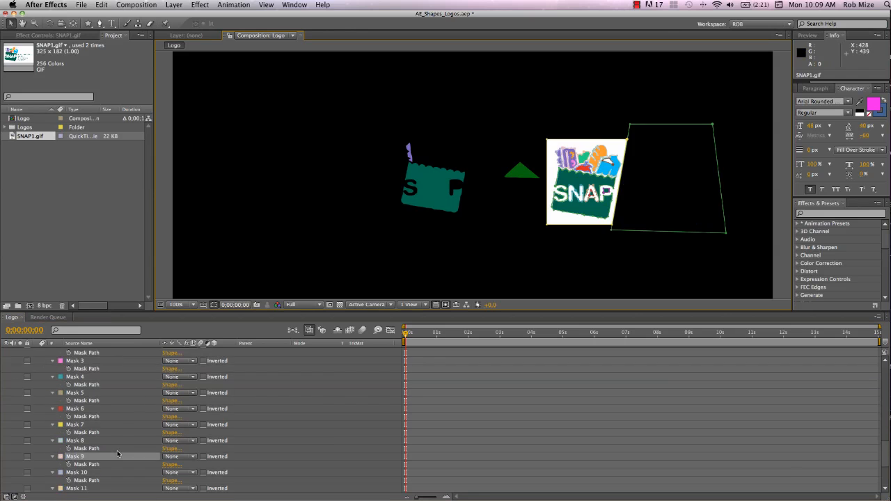
scroll(118, 454, down, 3)
click(90, 426)
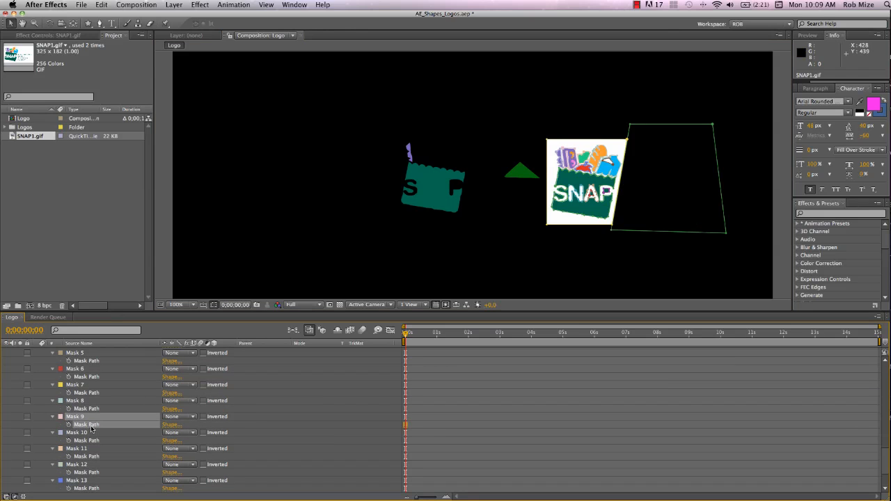
scroll(103, 453, up, 10)
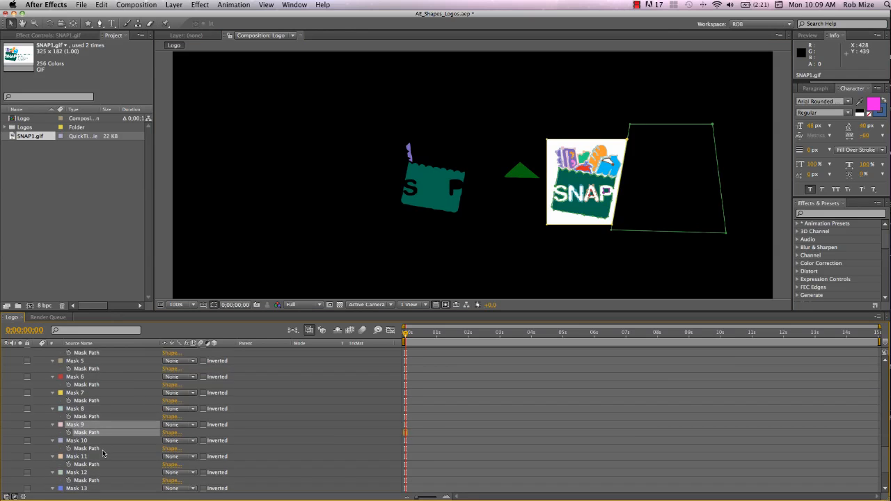
key(super+c)
Step: Paste the copied path into Shape 3's Path property and set its fill to the purple sampled from the logo's package
scroll(102, 453, up, 5)
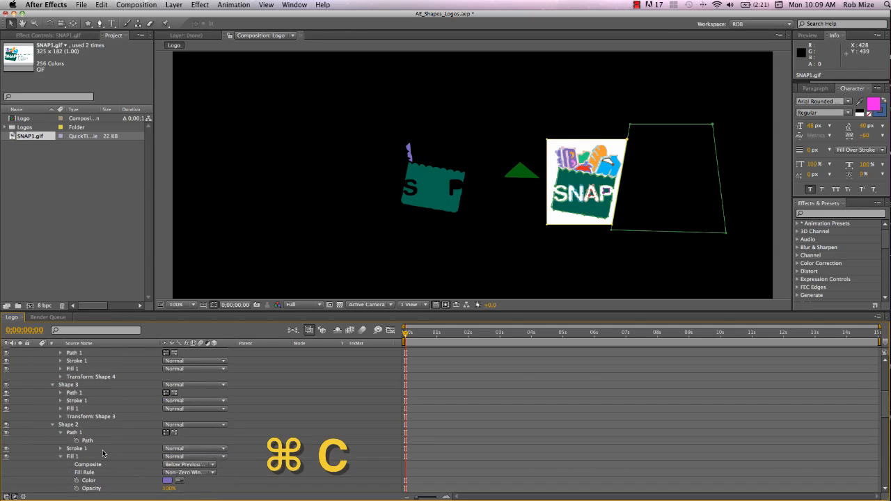
click(59, 393)
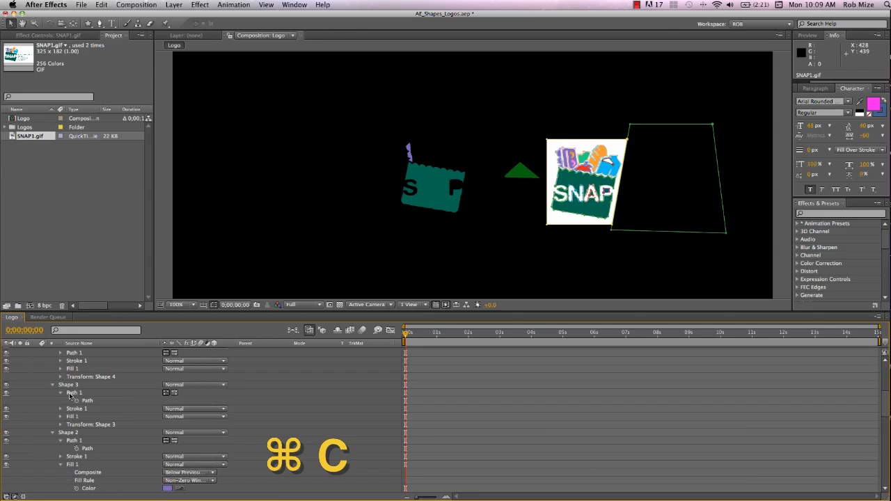
click(86, 401)
key(super+v)
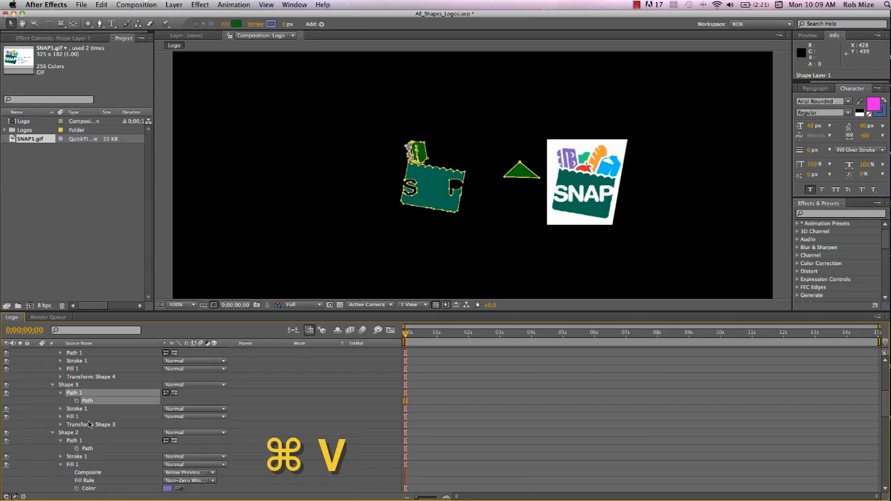
click(60, 417)
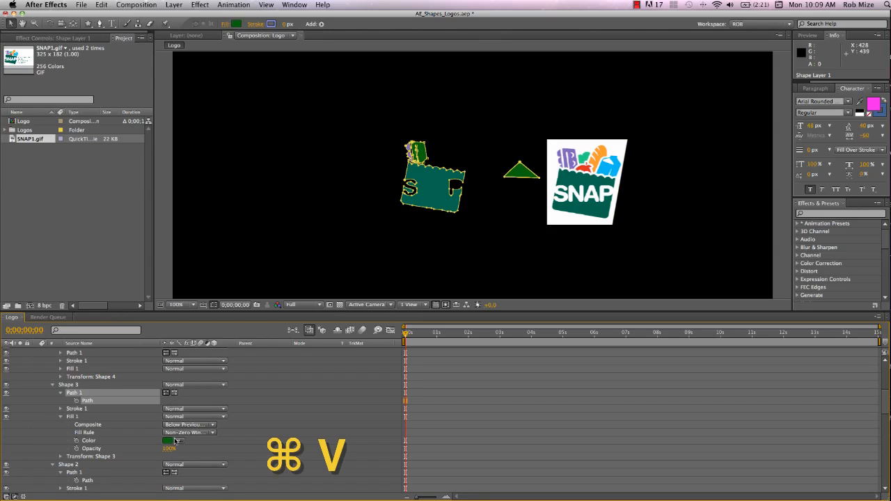
click(573, 148)
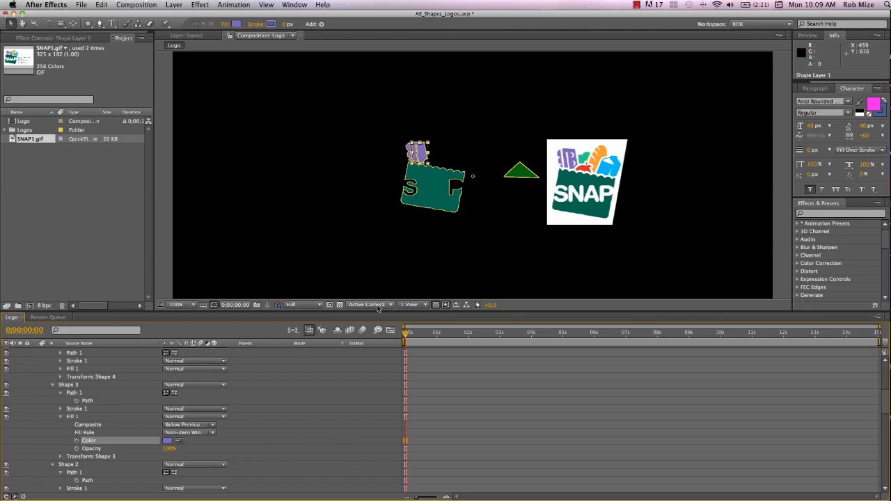
Step: Select Mask 11 on the SNAP1.gif layer, the green vegetable in the logo, and copy its Mask Path
scroll(76, 474, down, 8)
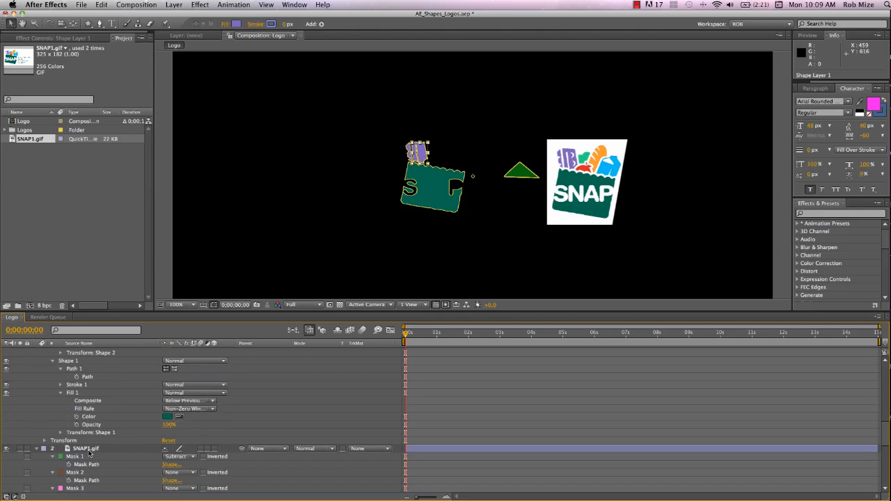
click(90, 450)
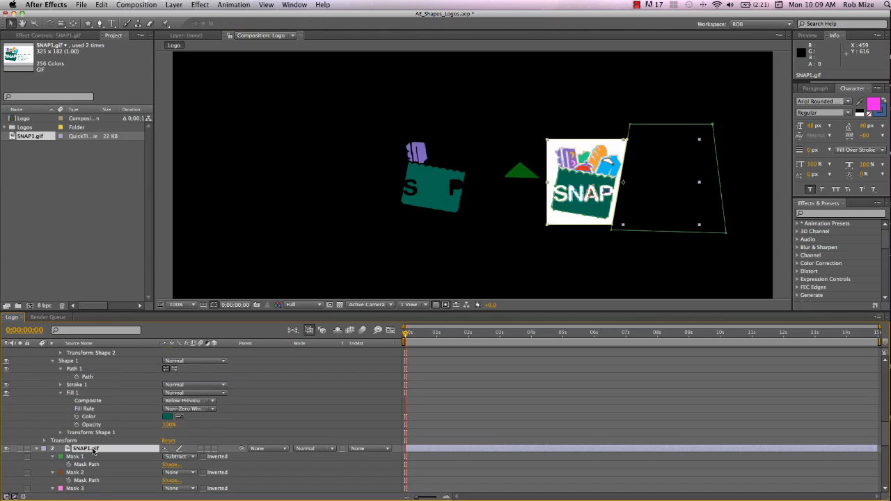
click(584, 157)
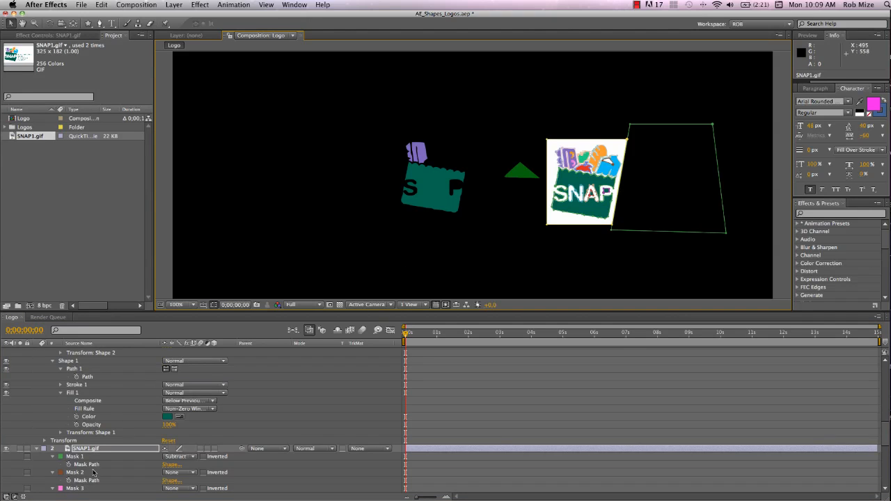
scroll(93, 472, down, 7)
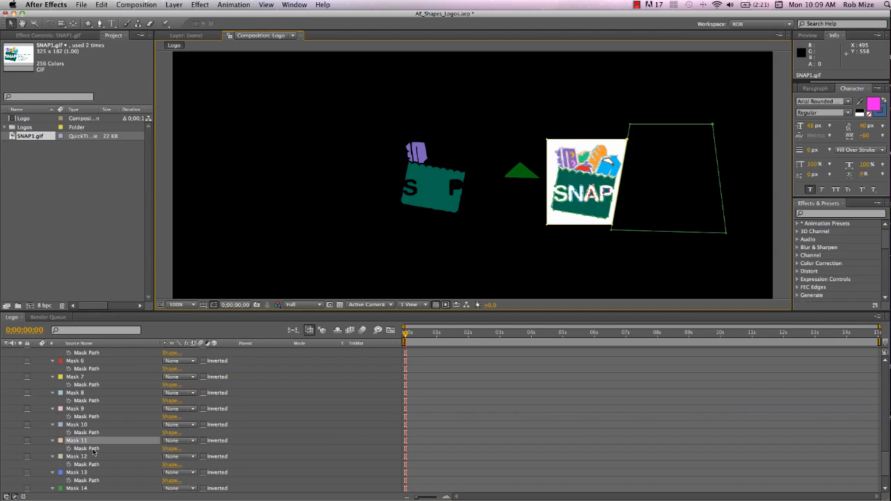
click(93, 450)
Step: Paste the copied path into Shape 4's Path property and sample its fill color from the light green vegetable in the logo
scroll(100, 460, down, 5)
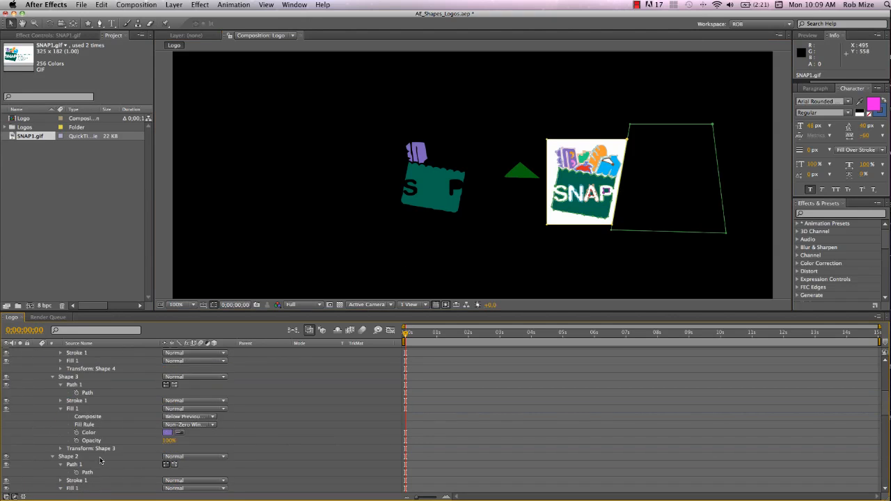
scroll(99, 460, up, 3)
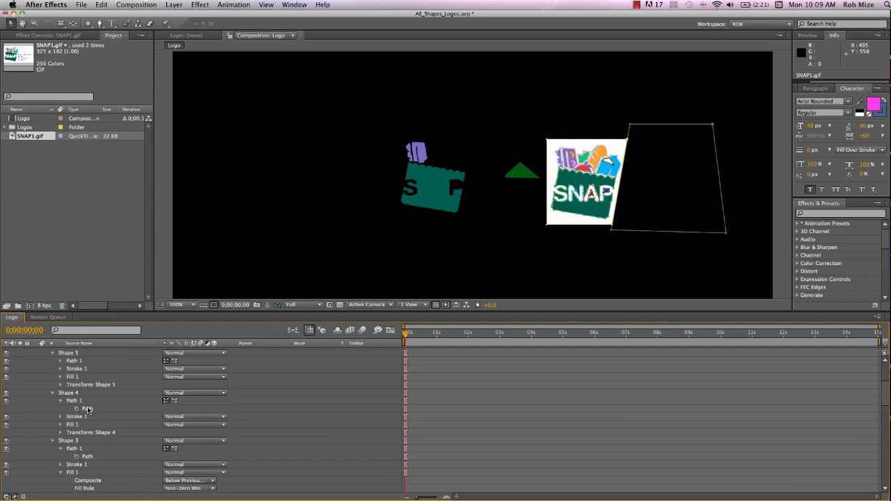
click(87, 409)
key(ctrl+v)
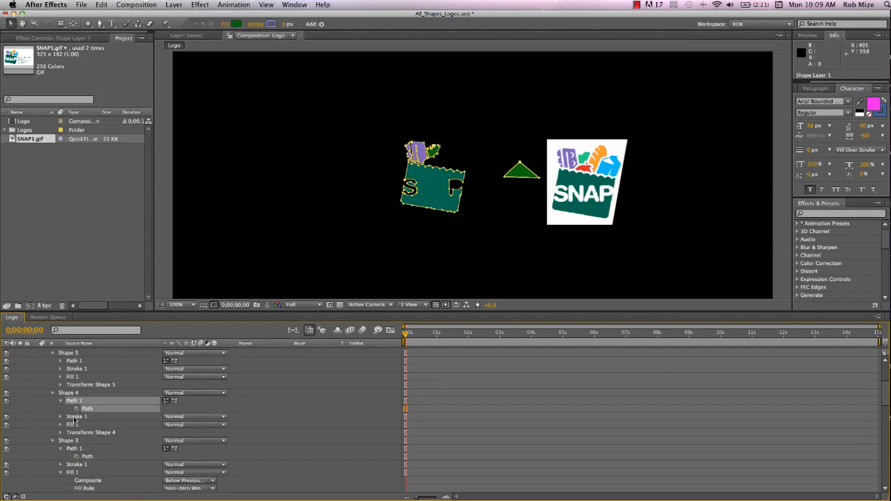
click(61, 425)
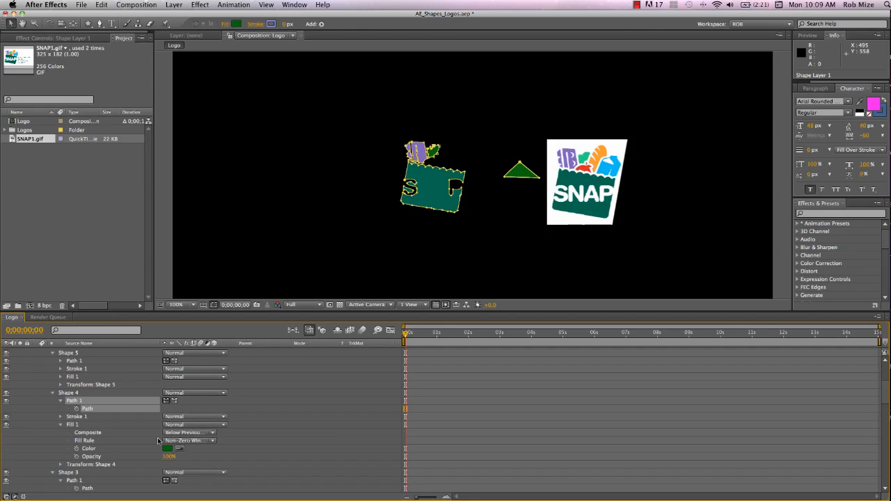
click(178, 448)
click(585, 159)
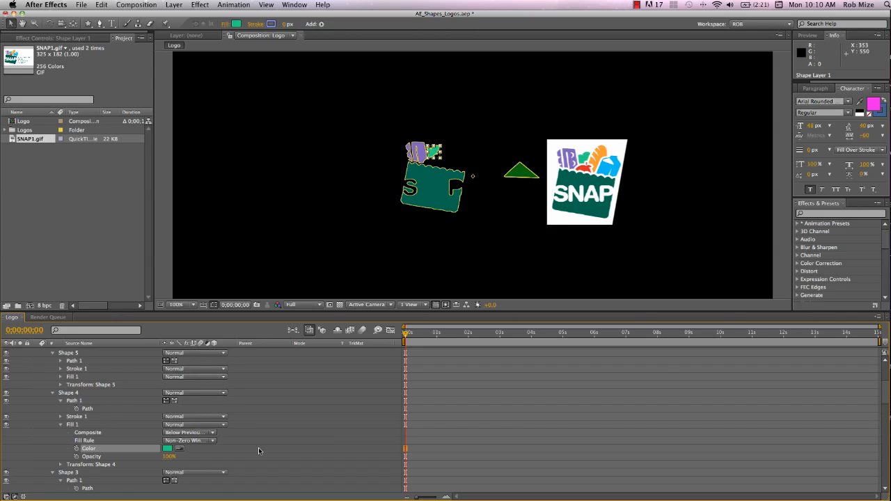
Step: Select Mask 13 on the SNAP1.gif layer, the red item in the logo, and copy its Mask Path
scroll(258, 447, down, 7)
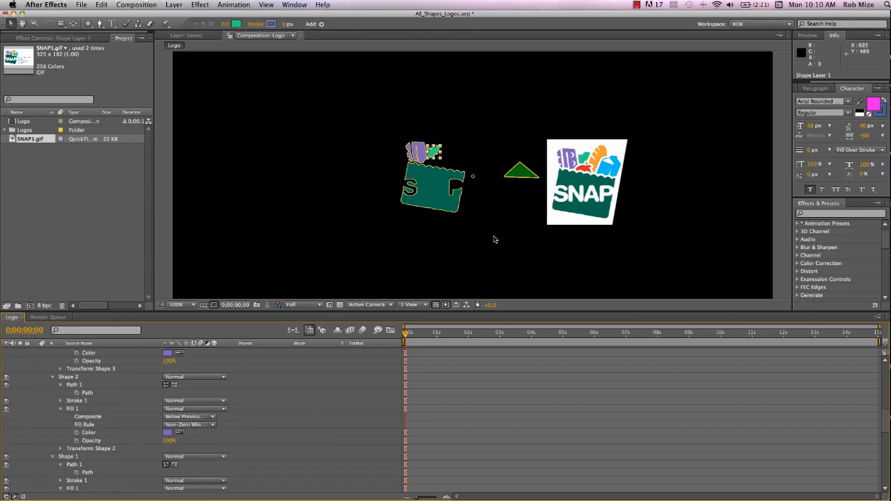
click(587, 167)
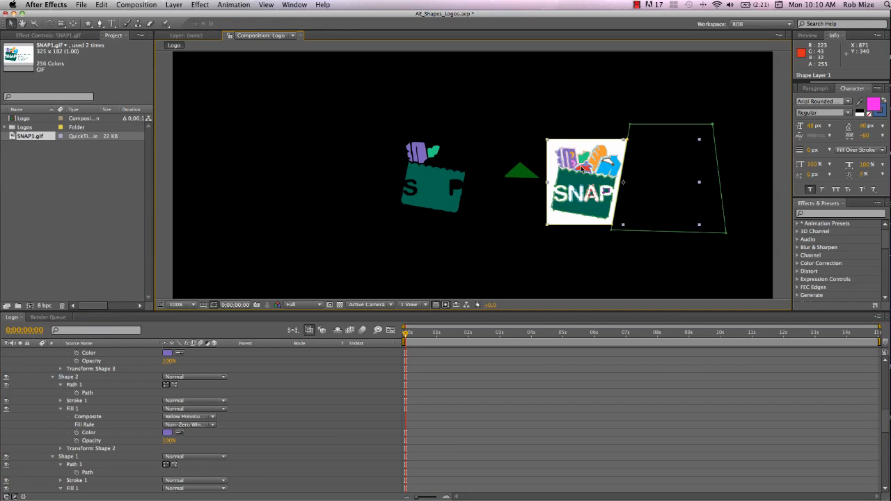
key(m)
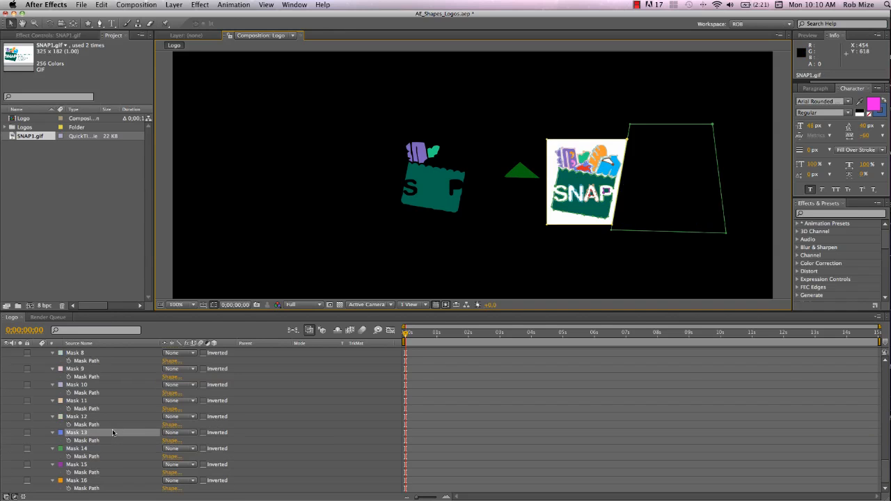
click(103, 441)
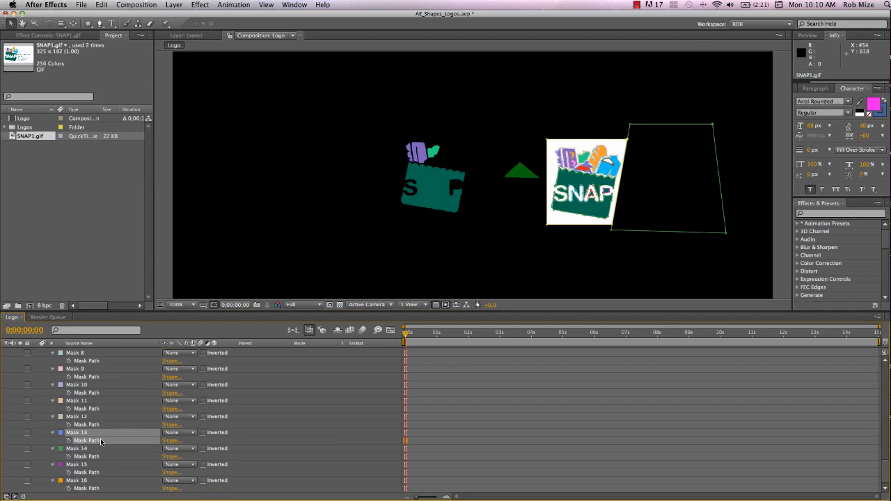
Step: Paste the copied path into Shape 5's Path property and sample its fill color from the red item in the logo
scroll(113, 432, up, 10)
scroll(112, 432, up, 5)
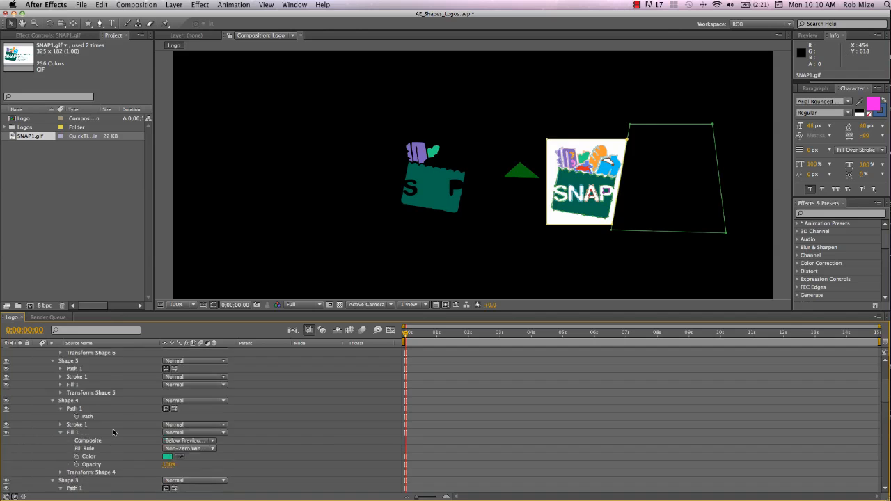
click(60, 393)
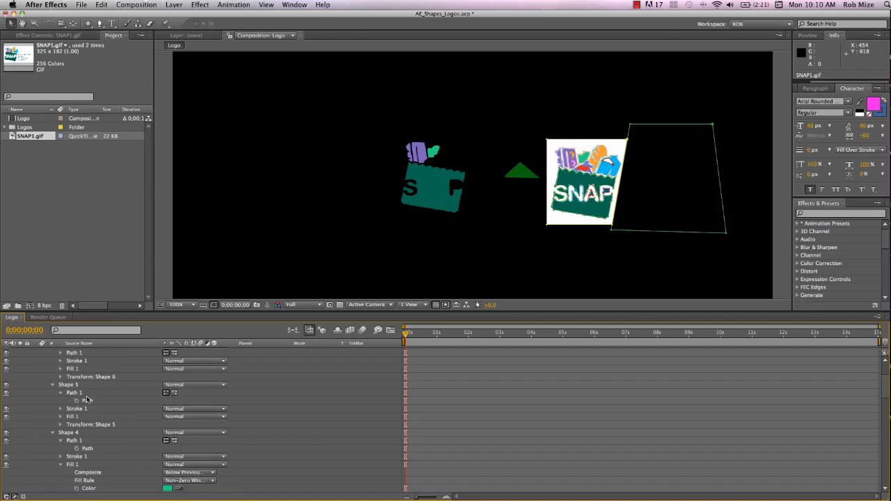
click(87, 401)
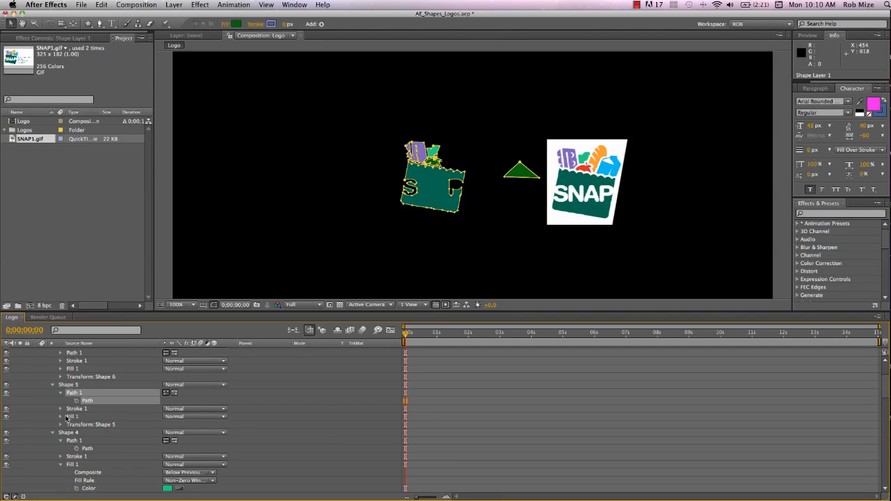
click(61, 416)
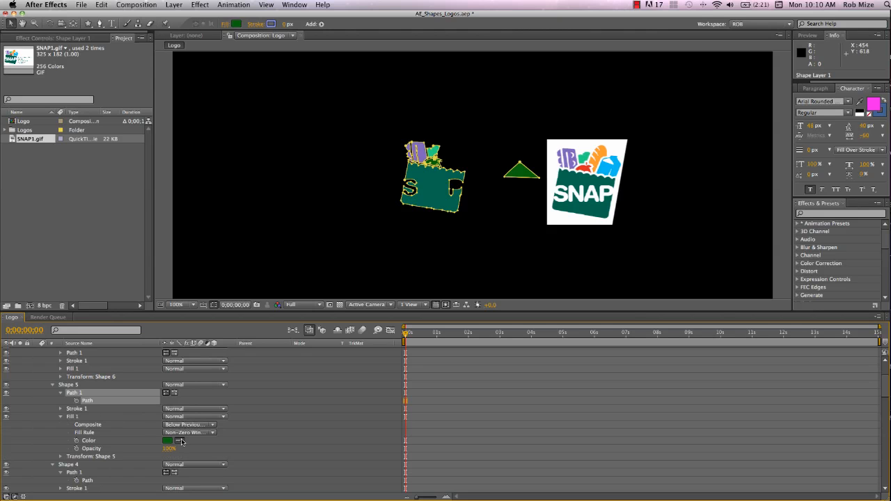
click(587, 167)
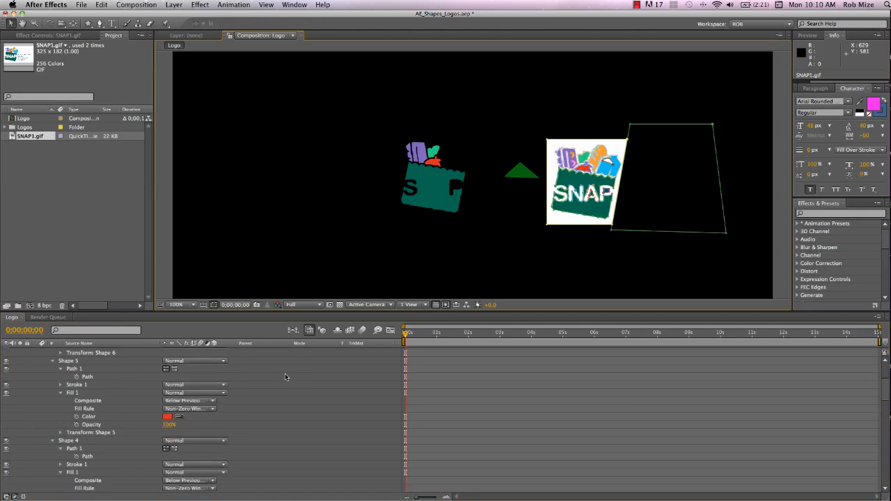
Step: Select Mask 8 on the SNAP1.gif layer, the orange bread loaf, and copy its Mask Path
scroll(285, 374, down, 5)
scroll(285, 373, down, 5)
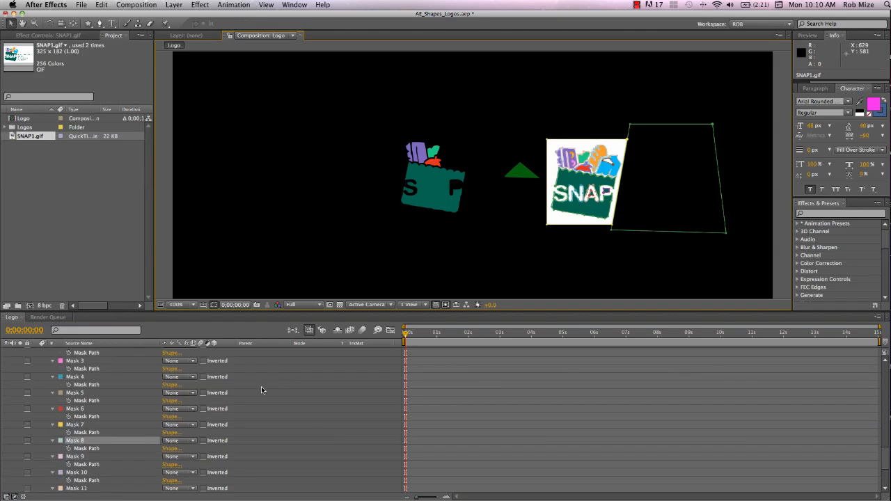
click(82, 449)
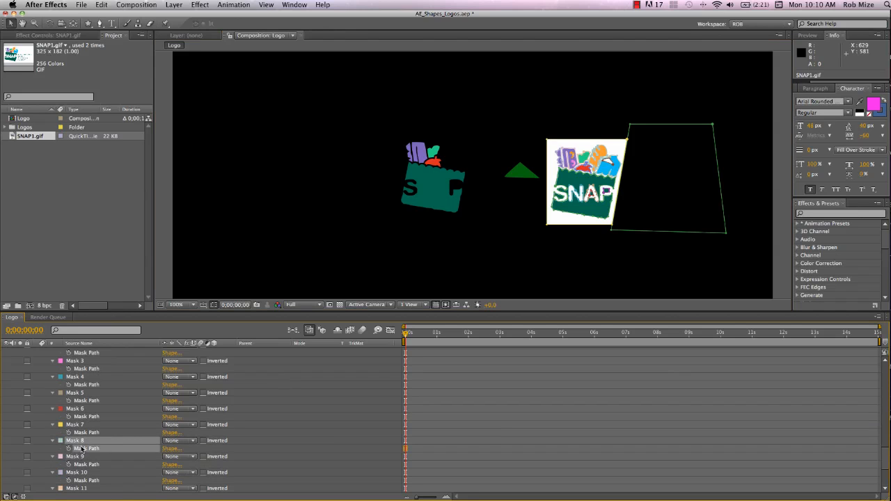
Step: Paste the copied path into Shape 6's Path property and set its fill to the orange sampled from the logo's bread loaf
scroll(112, 435, up, 5)
scroll(113, 436, up, 8)
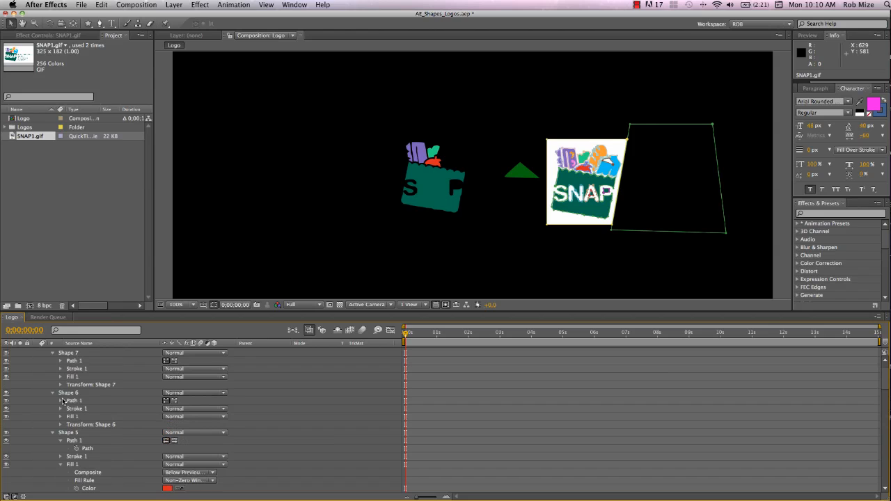
click(60, 401)
click(87, 409)
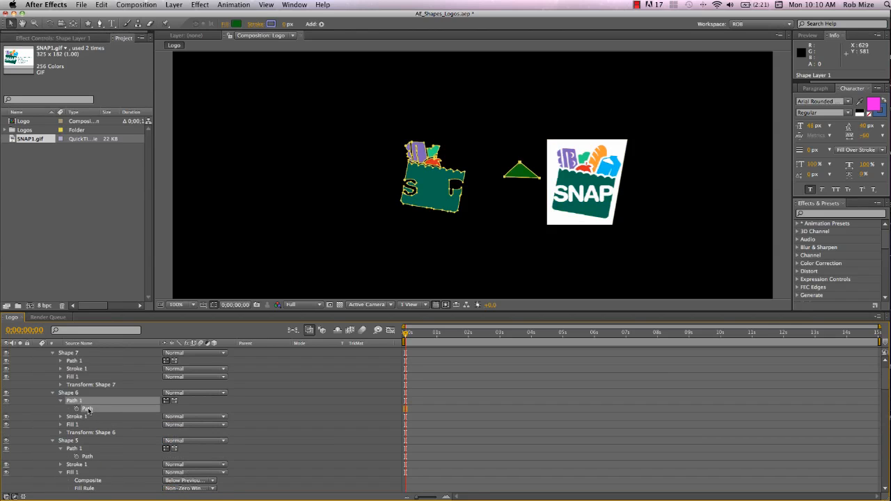
click(61, 425)
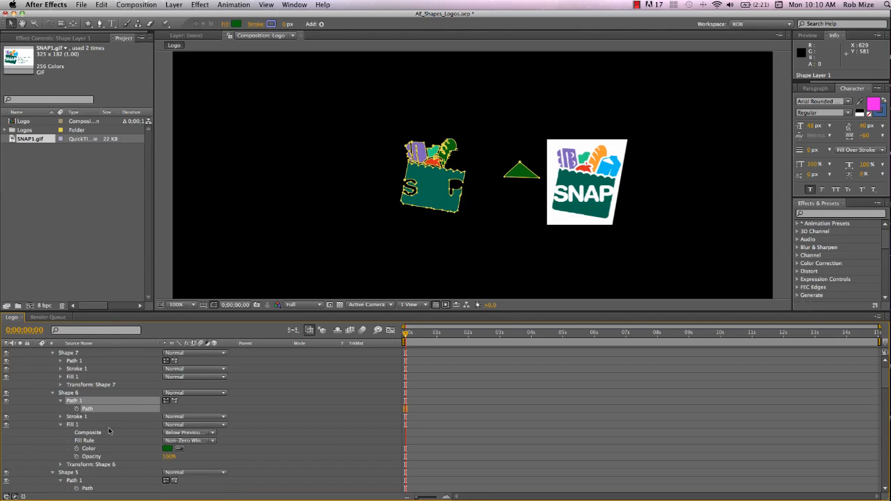
click(178, 449)
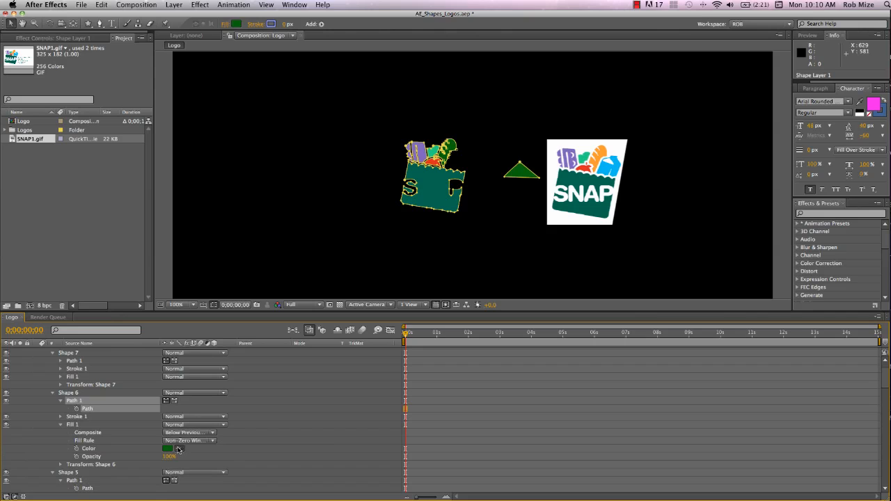
click(599, 157)
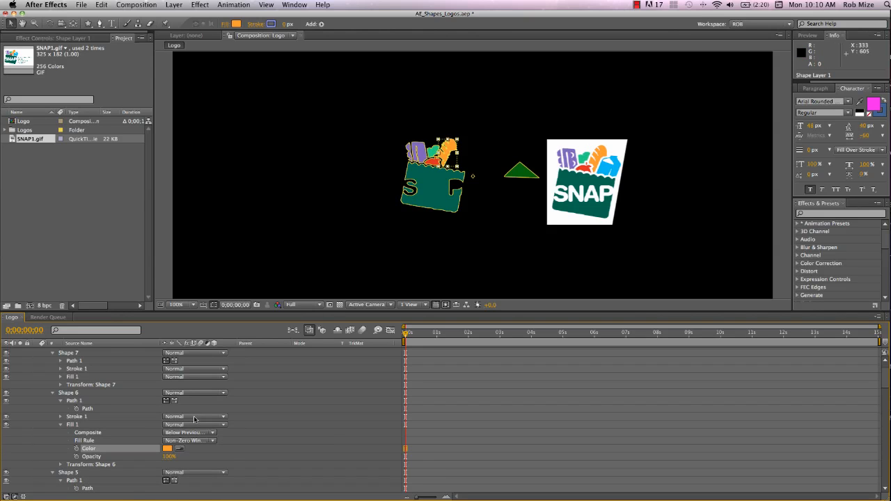
Step: Select Mask 12 on the SNAP1.gif layer, the blue carton in the logo, and copy its Mask Path
scroll(109, 426, down, 3)
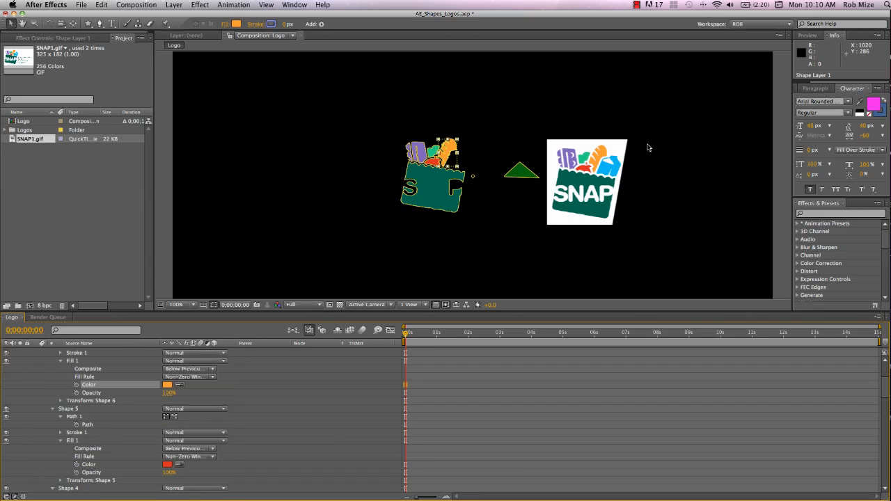
click(616, 165)
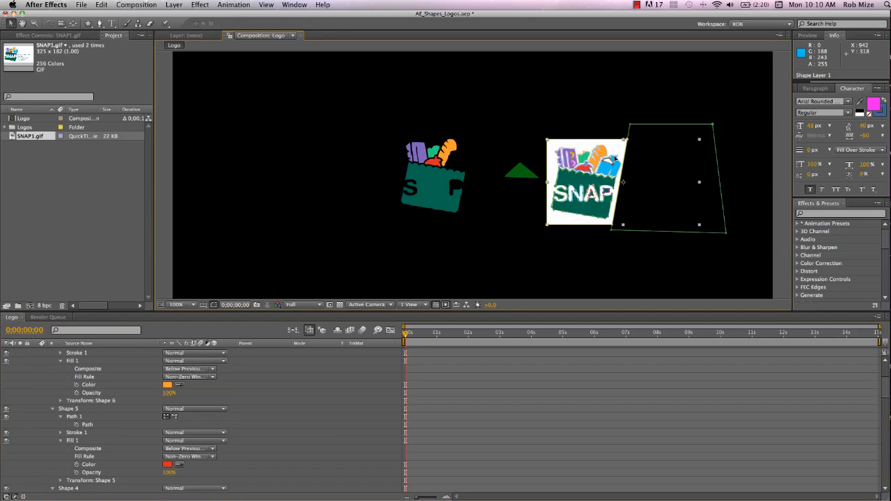
scroll(138, 407, down, 5)
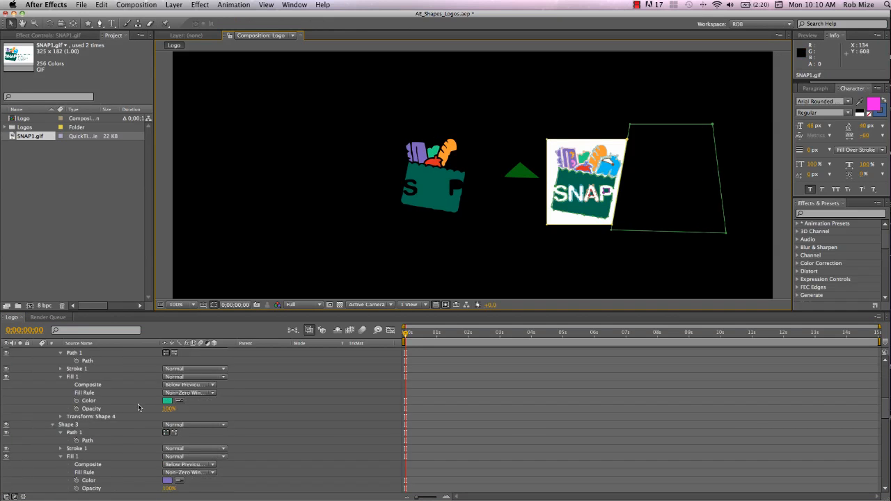
scroll(138, 404, down, 10)
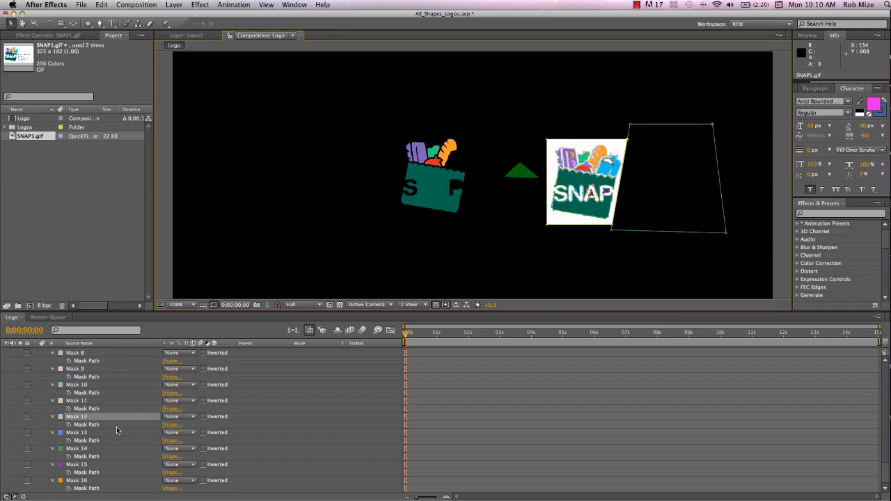
click(96, 426)
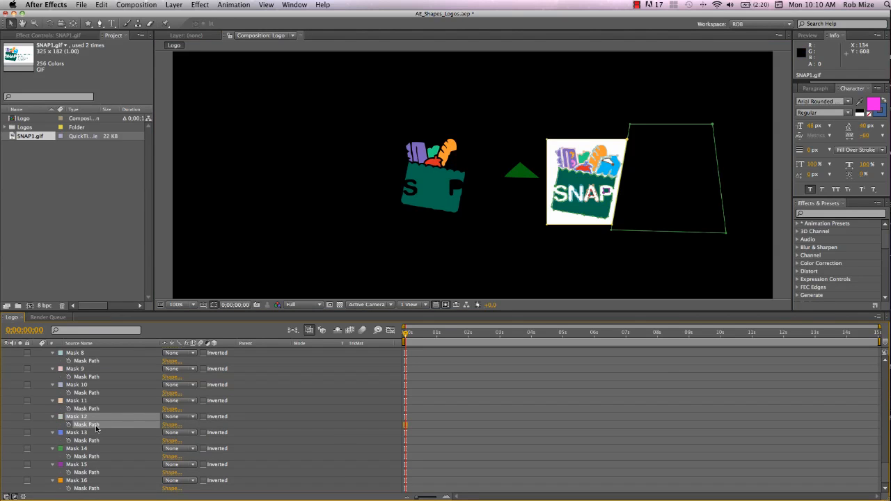
Step: Paste the copied path into Shape 7's Path property and set its fill to the blue sampled from the logo's carton
scroll(102, 427, up, 15)
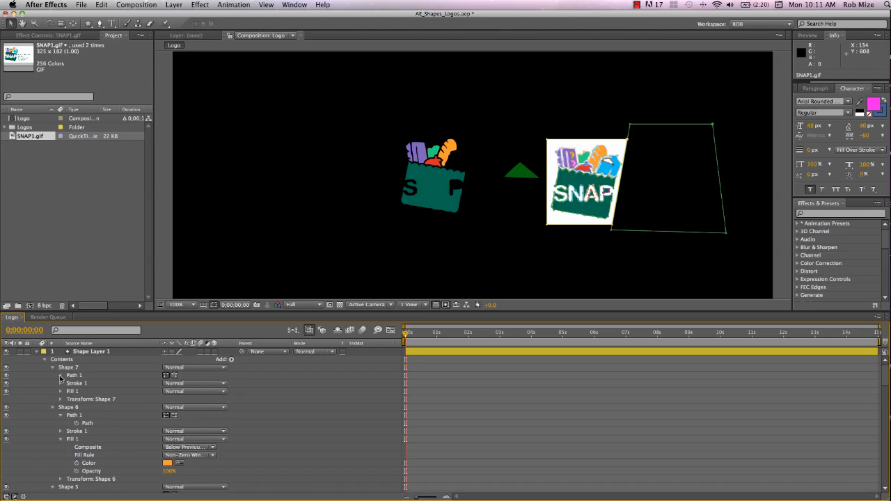
click(61, 378)
click(85, 384)
key(super+v)
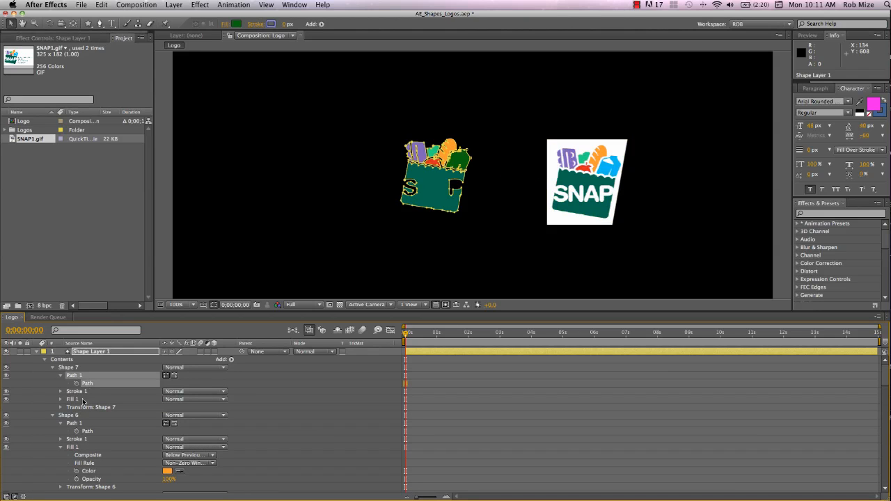
click(59, 399)
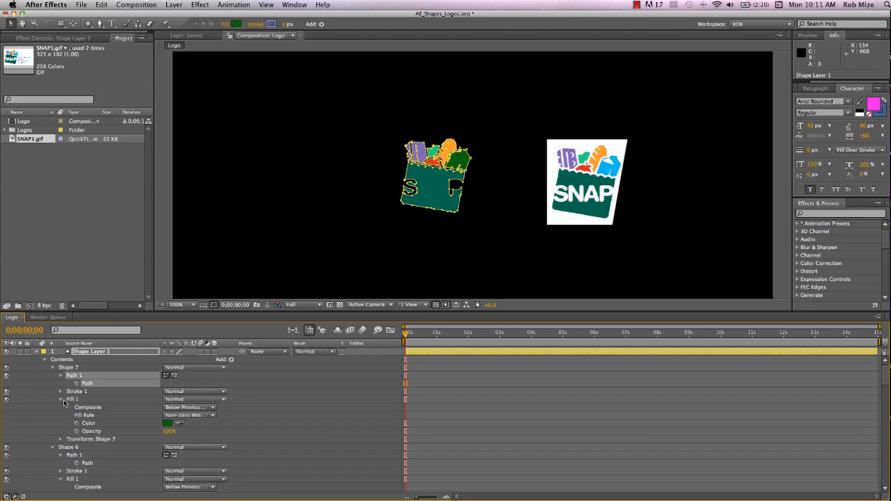
click(181, 424)
click(596, 172)
Step: Select Mask 2, Mask 3 and Mask 16 on the SNAP1.gif layer, the carton and box cut-outs, and copy them
click(583, 183)
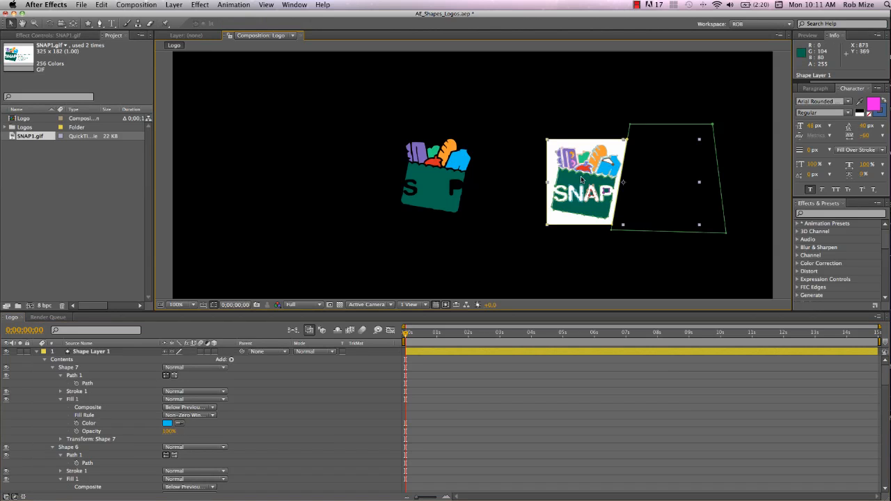
key(period)
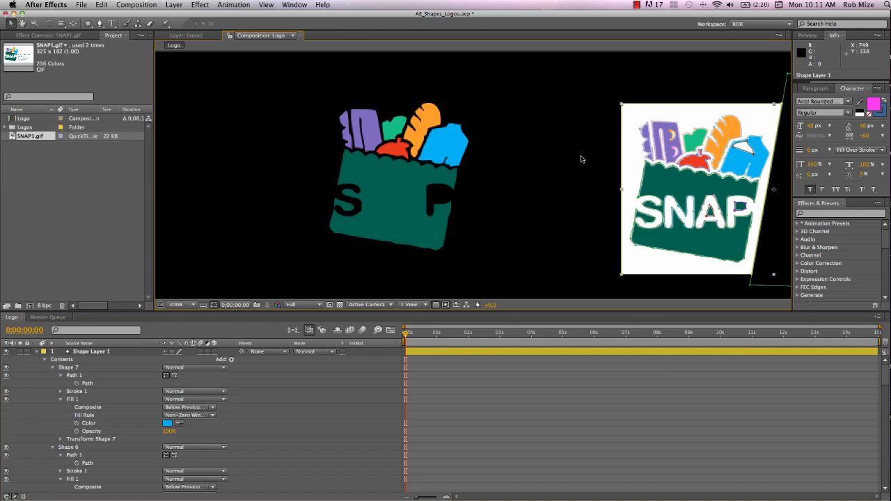
click(673, 133)
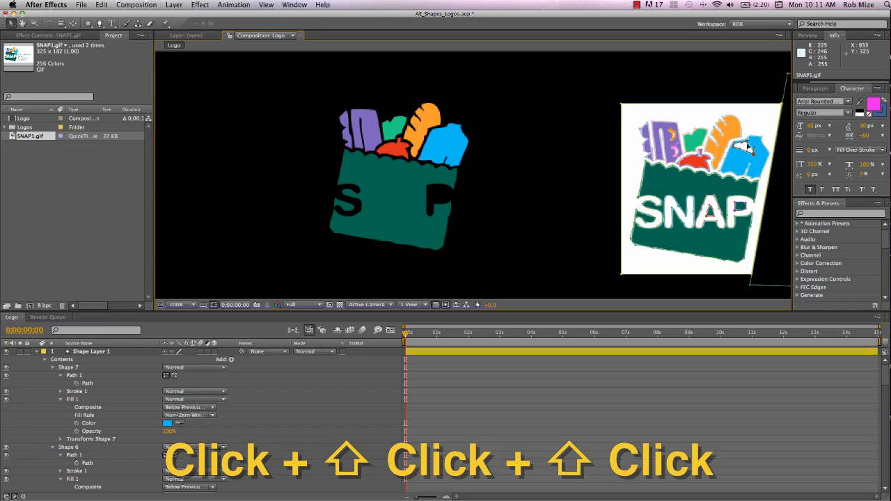
scroll(87, 439, down, 15)
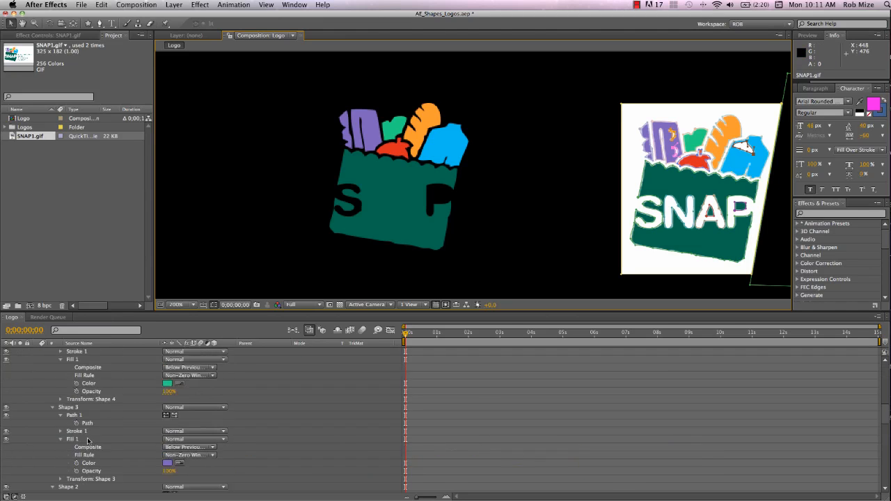
scroll(88, 439, up, 3)
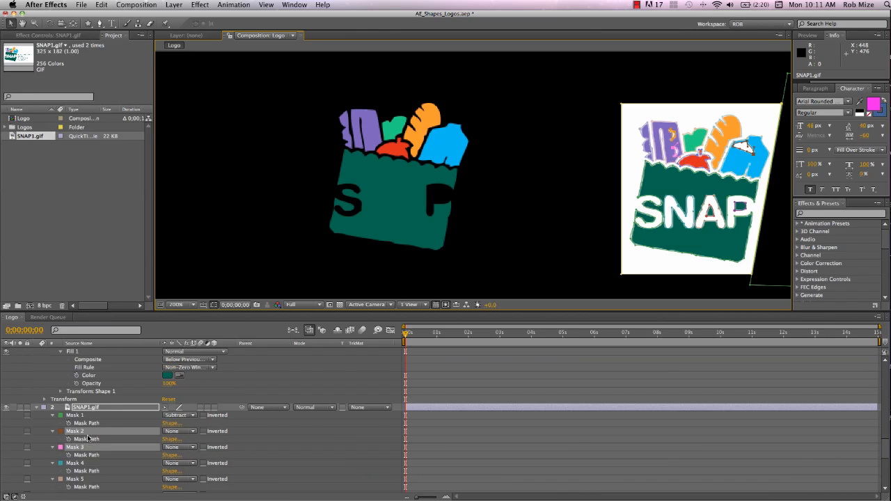
scroll(88, 439, down, 5)
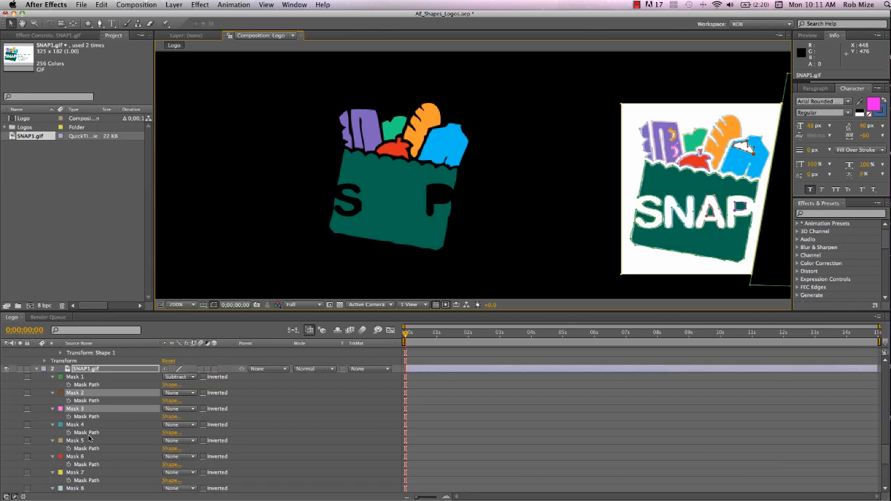
scroll(89, 439, up, 2)
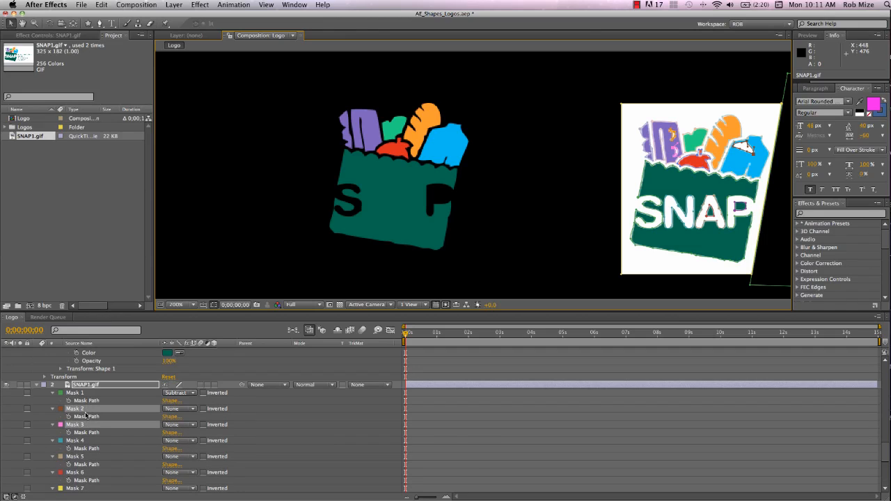
key(super+c)
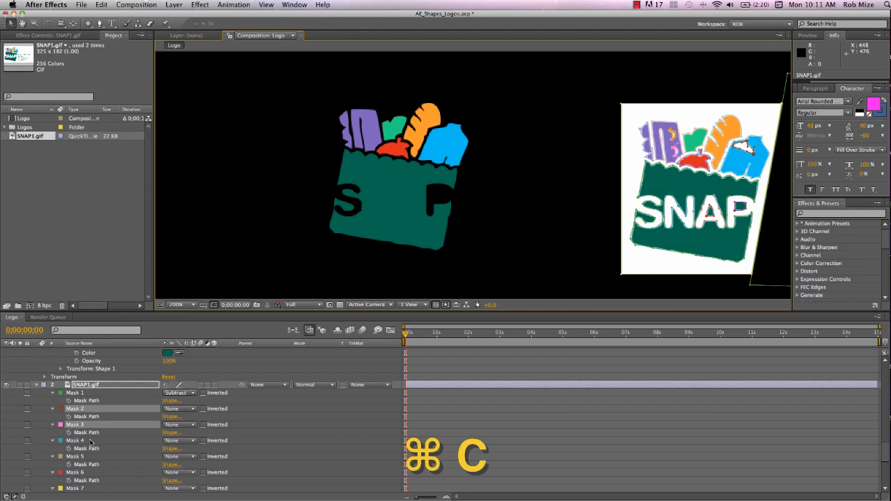
Step: Paste the three copied masks onto Shape Layer 1 as layer masks and reveal the layer's mask paths
scroll(90, 442, up, 20)
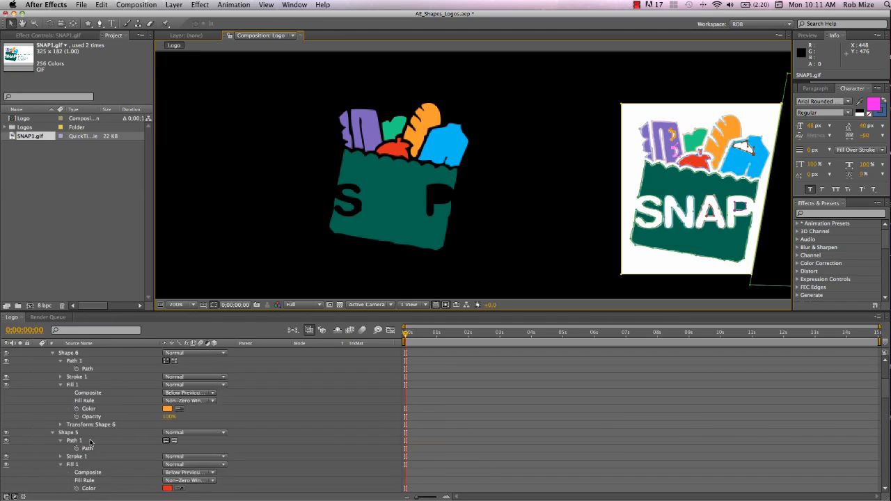
scroll(90, 442, up, 3)
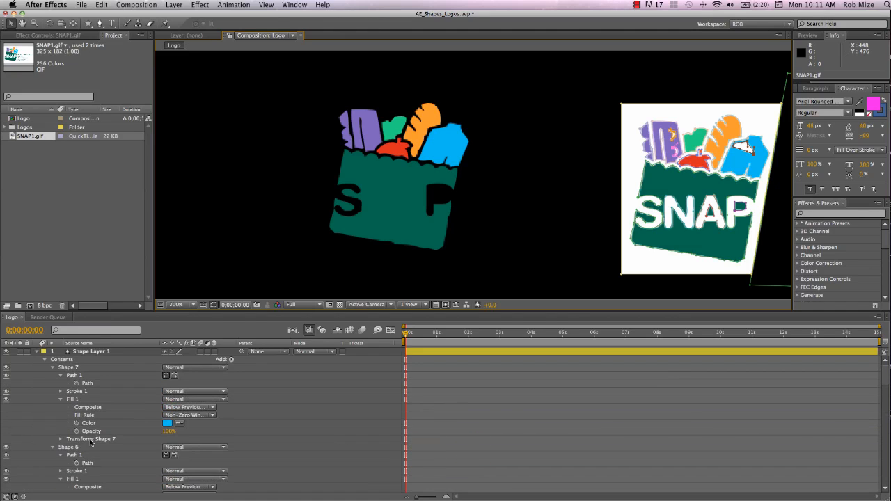
click(82, 352)
key(super+v)
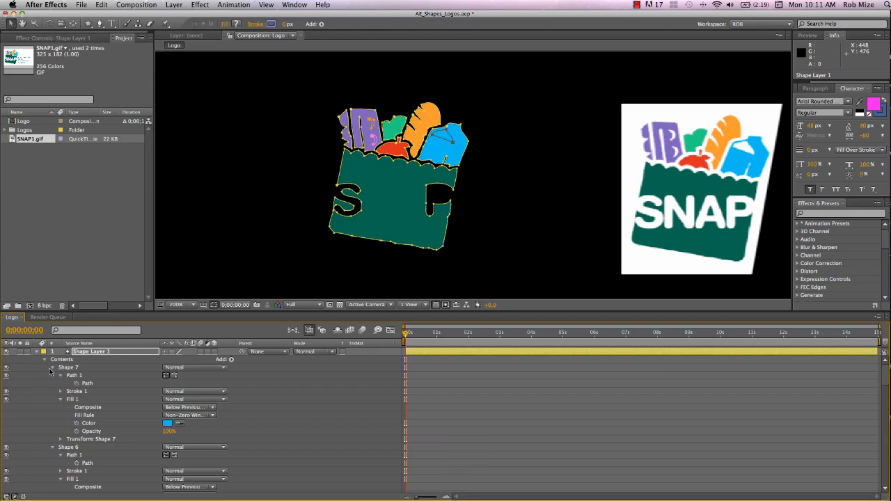
click(98, 353)
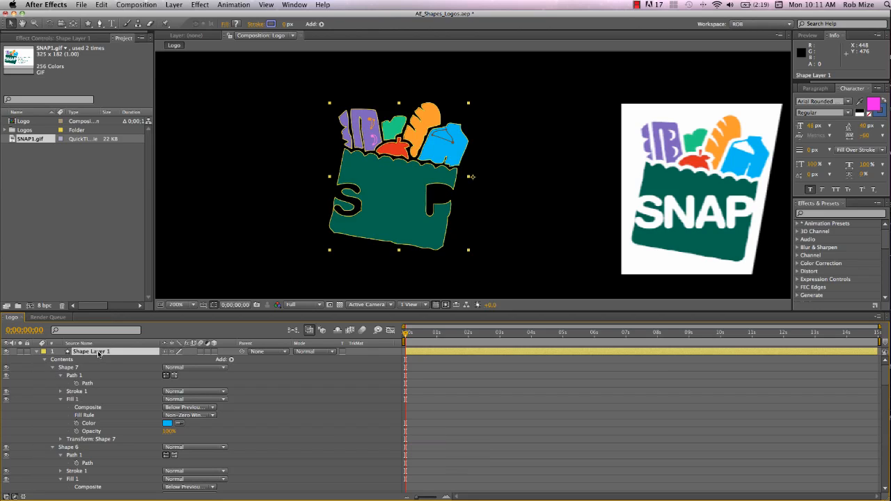
key(Return)
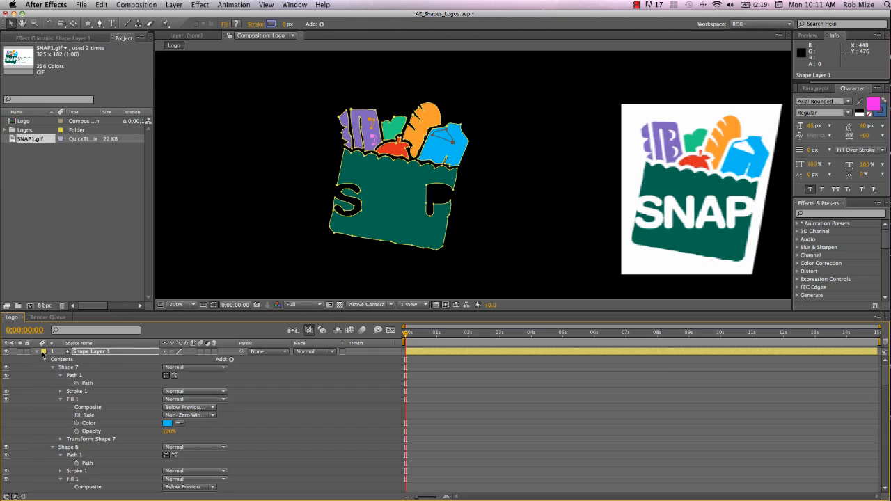
key(Return)
key(m)
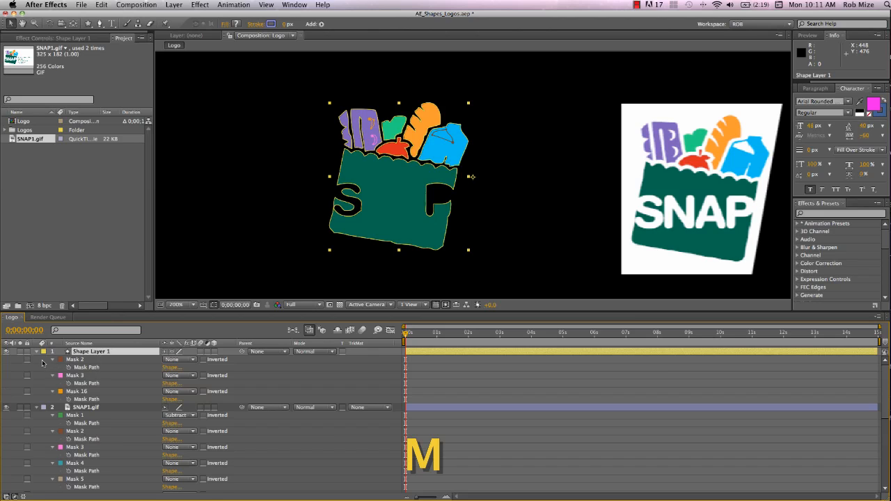
Step: Select Mask 2, Mask 3 and Mask 16 on Shape Layer 1 and set their mask mode to Subtract
drag(42, 363, 83, 400)
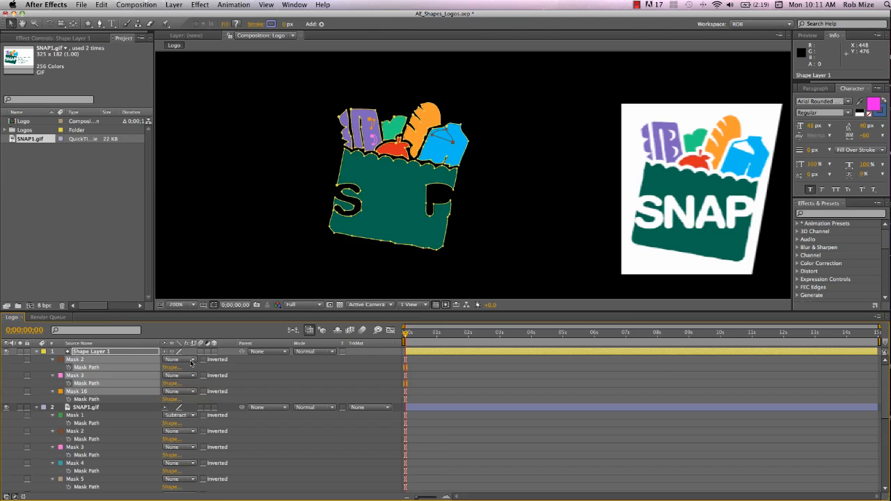
click(193, 361)
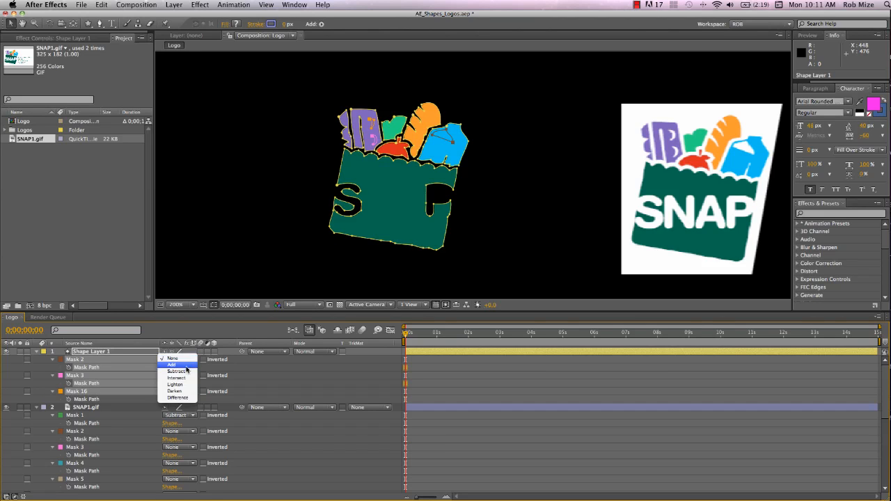
click(185, 373)
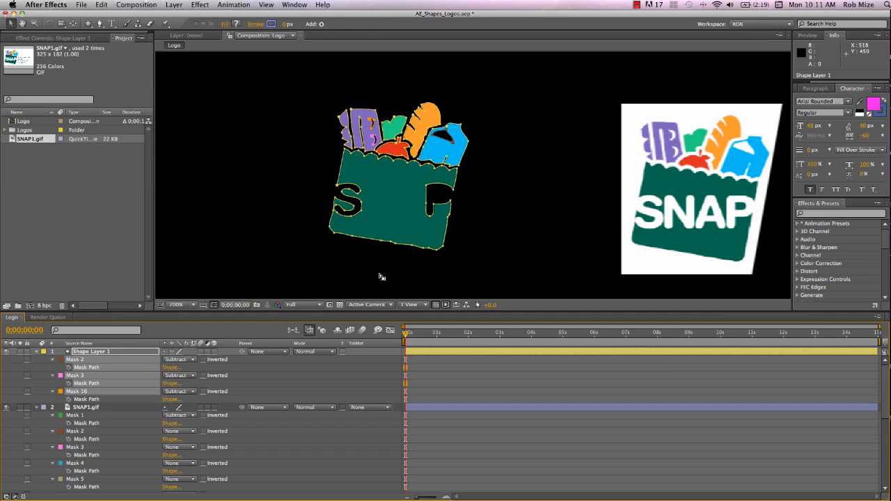
Step: Delete the points forming the S and P cut-outs in the green bag's path and the extra points along its bottom edge
key(.)
click(357, 196)
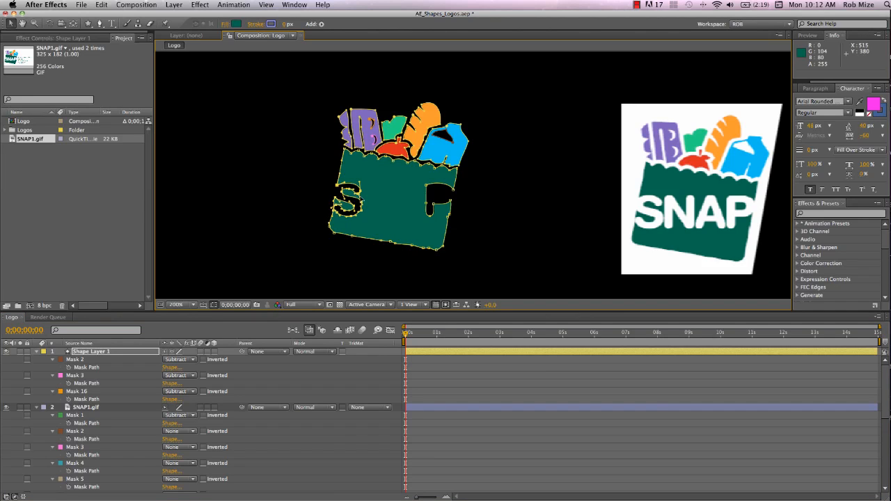
key(Delete)
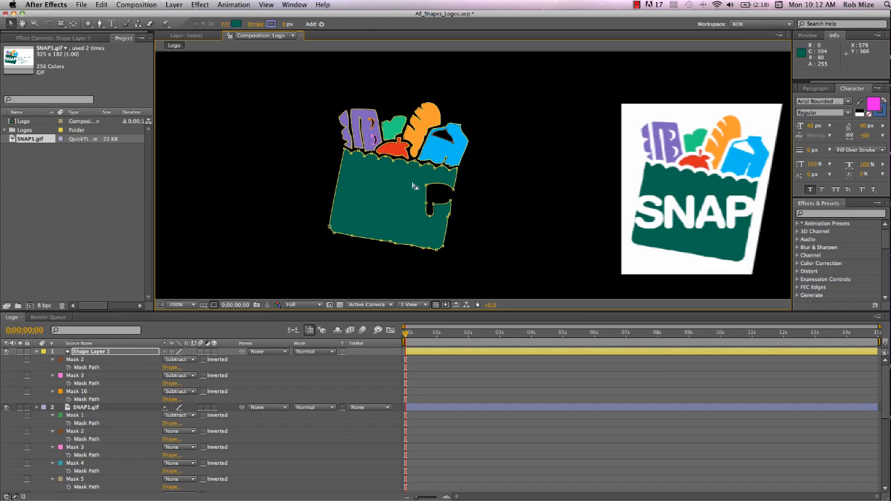
drag(413, 180, 462, 227)
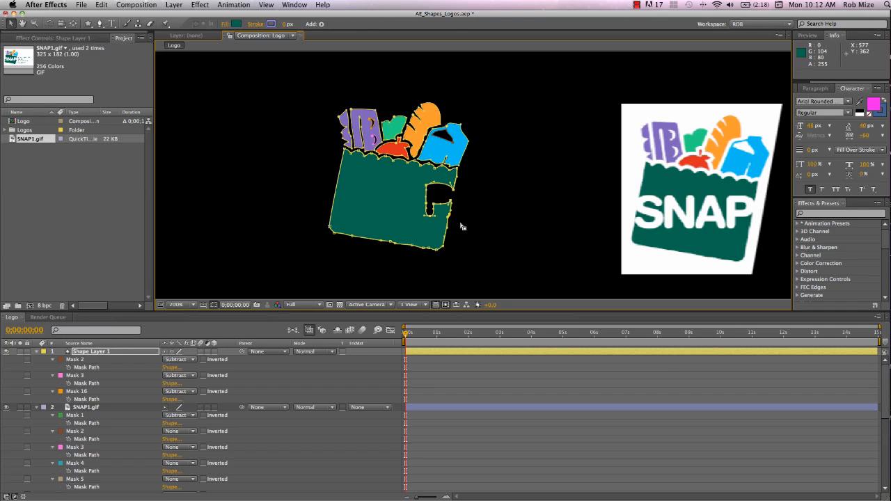
key(Delete)
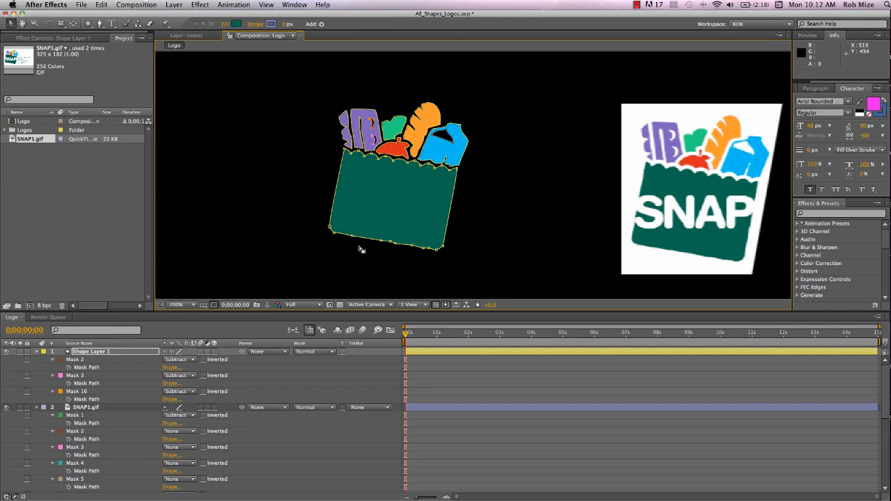
mouse_move(347, 232)
mouse_down()
mouse_move(375, 248)
mouse_move(431, 257)
mouse_up()
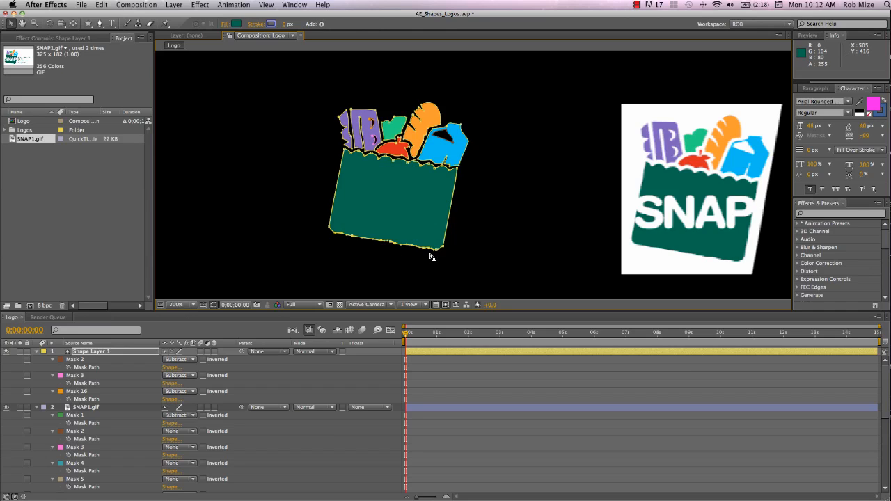
key(Delete)
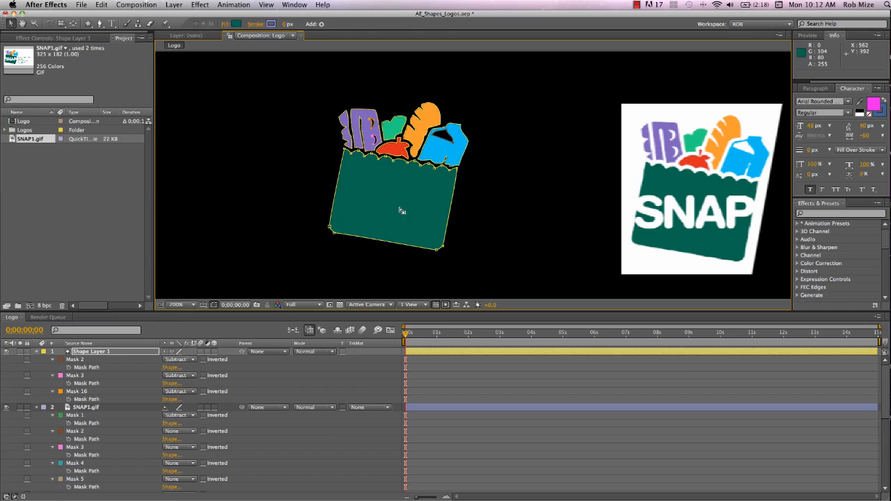
Step: Remove the two extra anchor points along the left edge of the blue carton's path with the Pen tool
key(period)
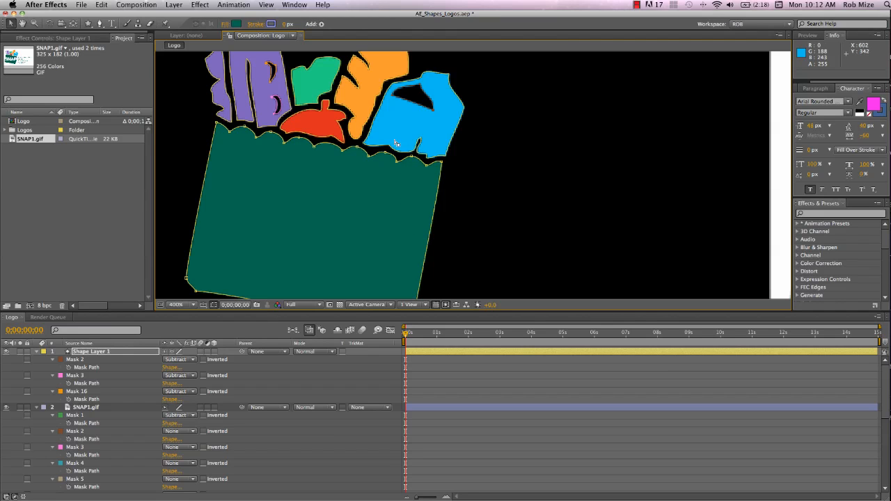
click(377, 98)
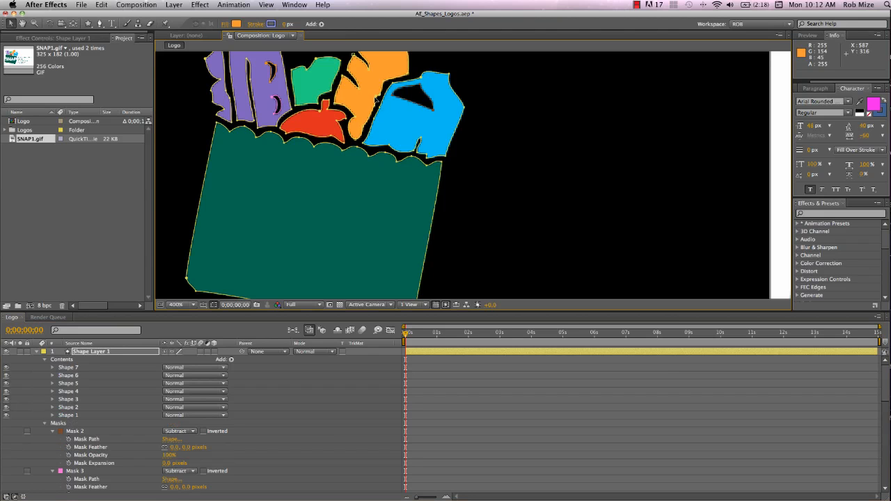
key(g)
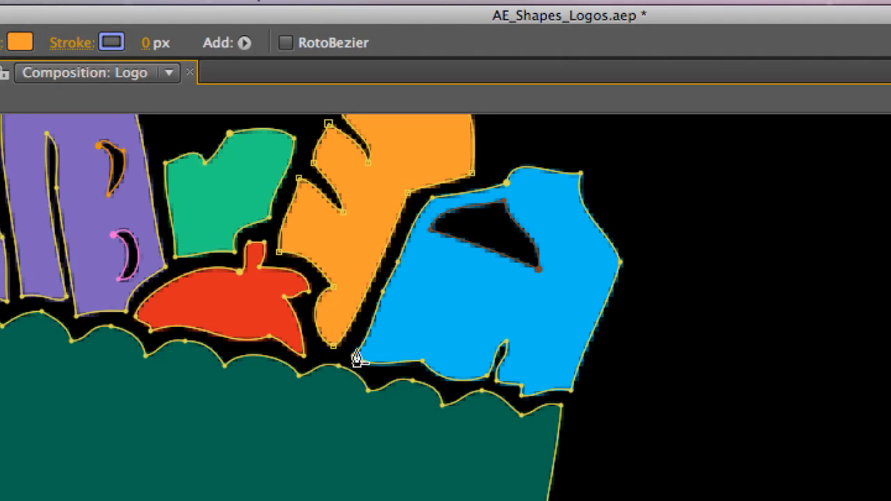
click(394, 265)
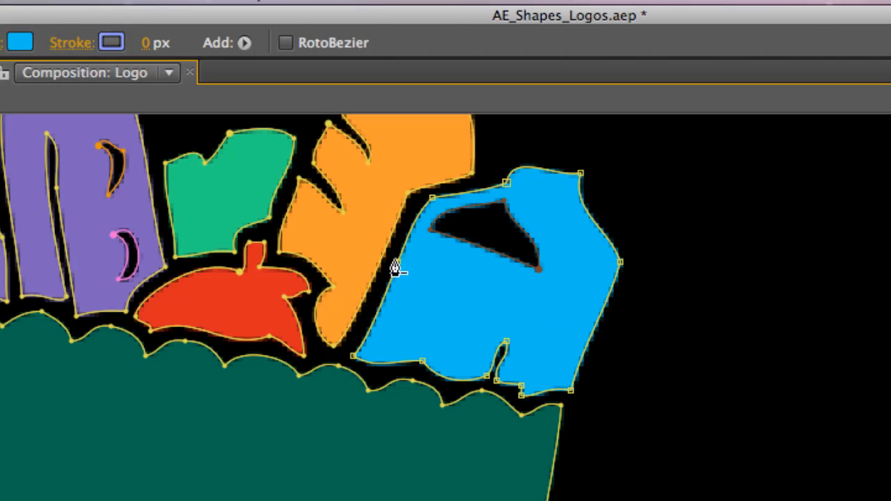
click(399, 261)
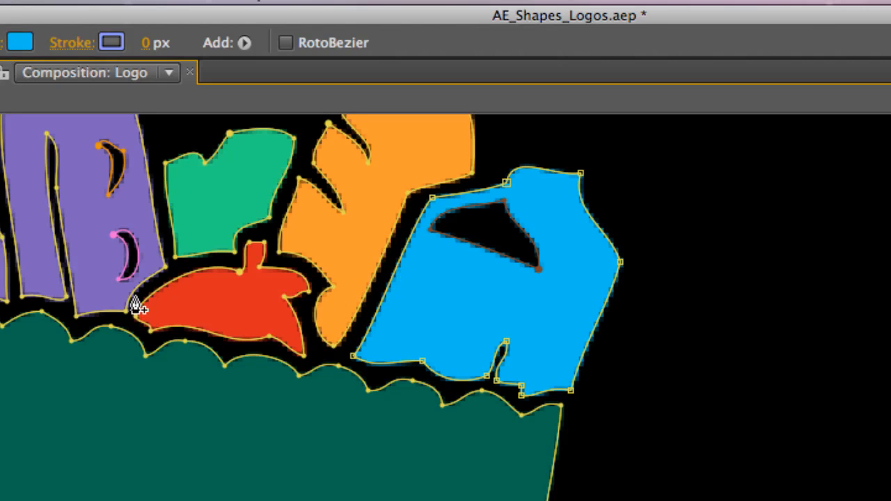
Step: Reset the Transform properties of the SNAP1.gif layer and move the layer above Shape Layer 1
key(space)
drag(135, 281, 163, 352)
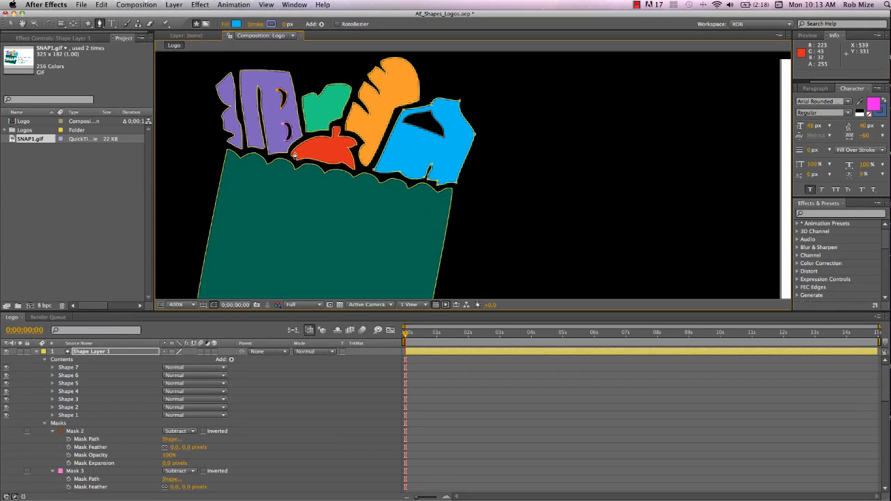
key(comma)
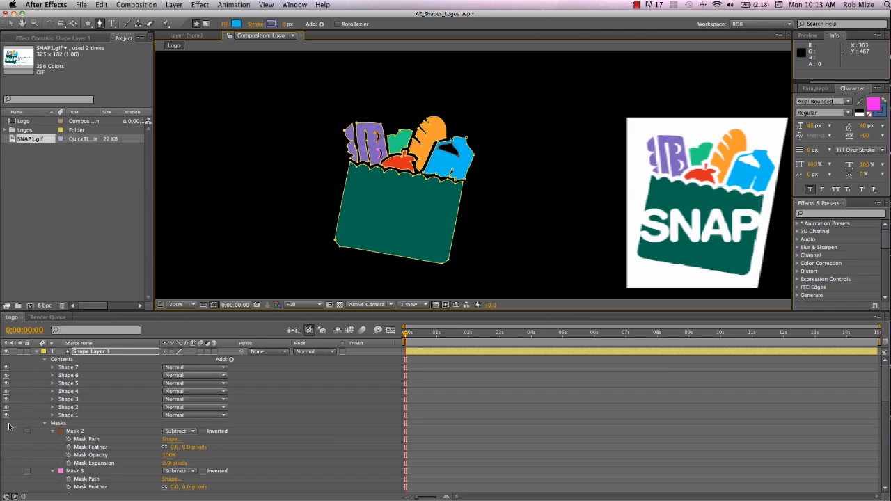
click(37, 352)
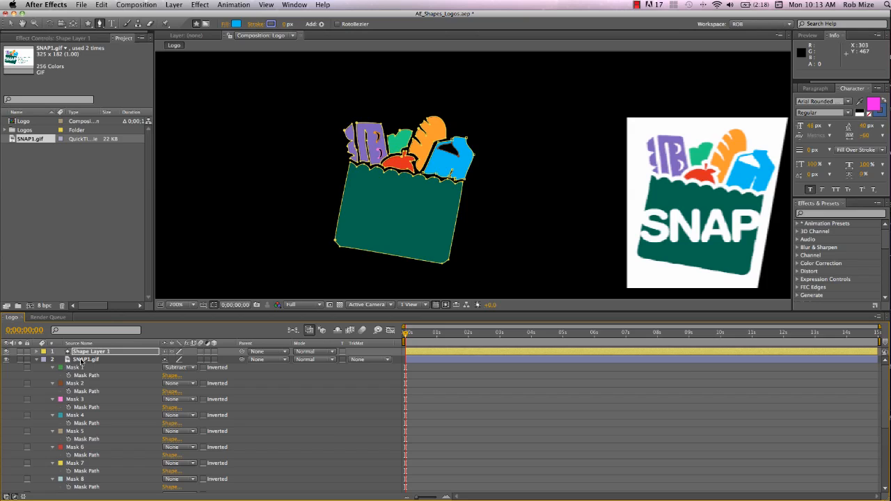
click(36, 360)
click(37, 360)
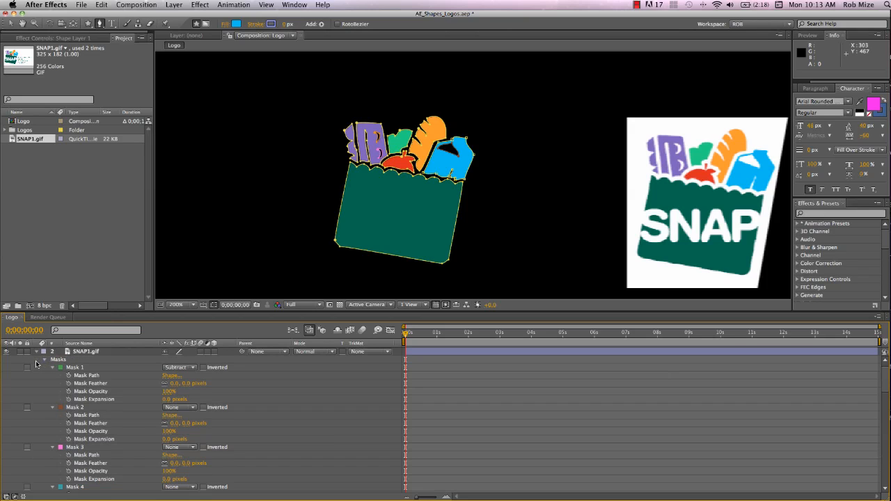
click(89, 352)
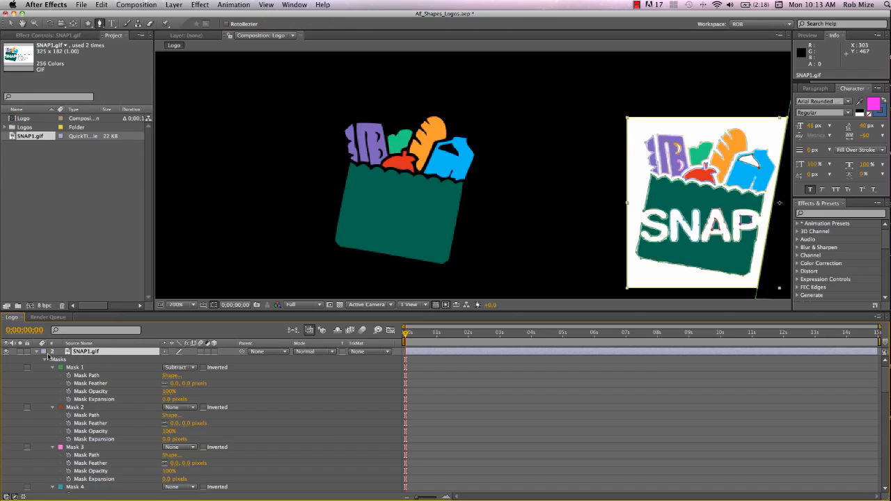
click(44, 360)
click(166, 377)
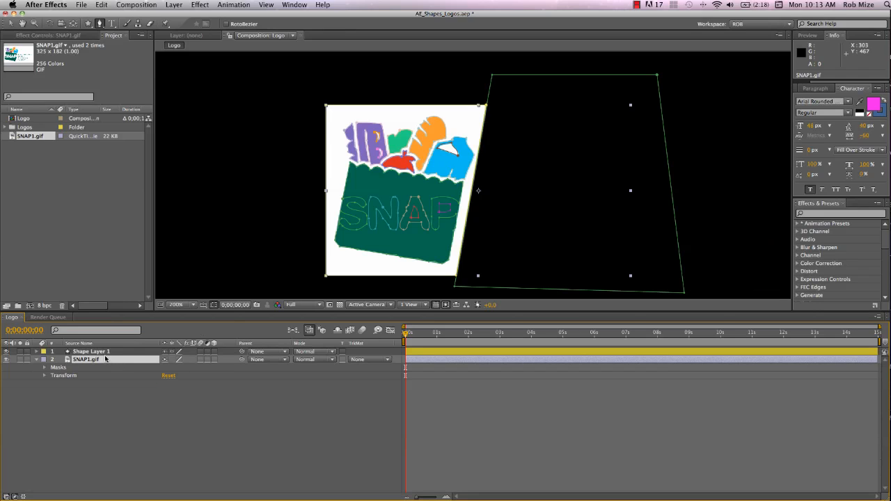
drag(105, 359, 107, 350)
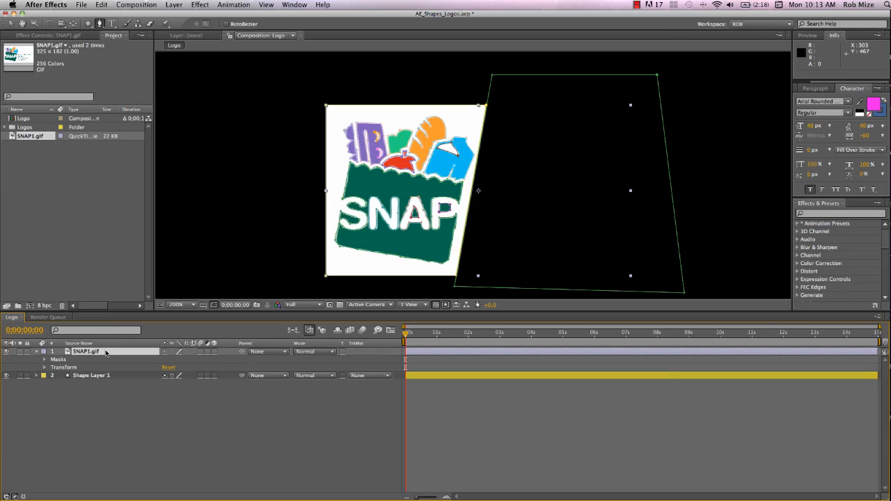
Step: Add a text layer reading SNAP in Arial Rounded and place it over the logo's original lettering
right_click(118, 430)
mouse_move(135, 433)
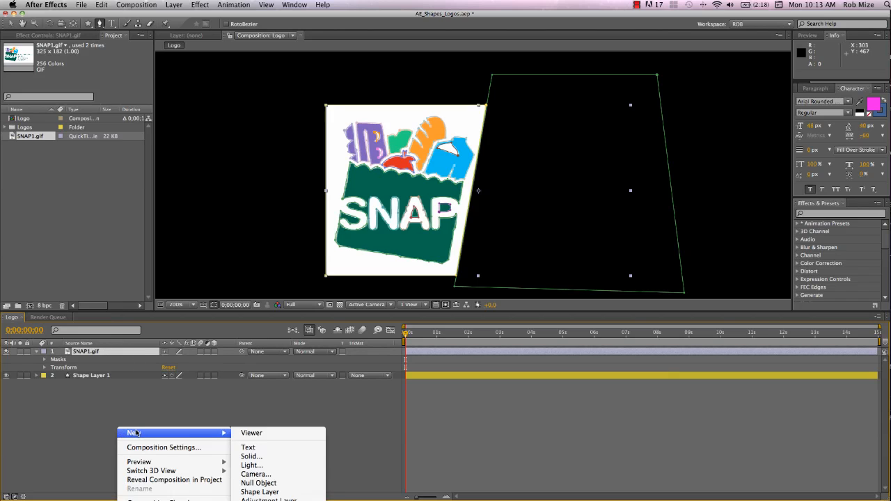
click(279, 448)
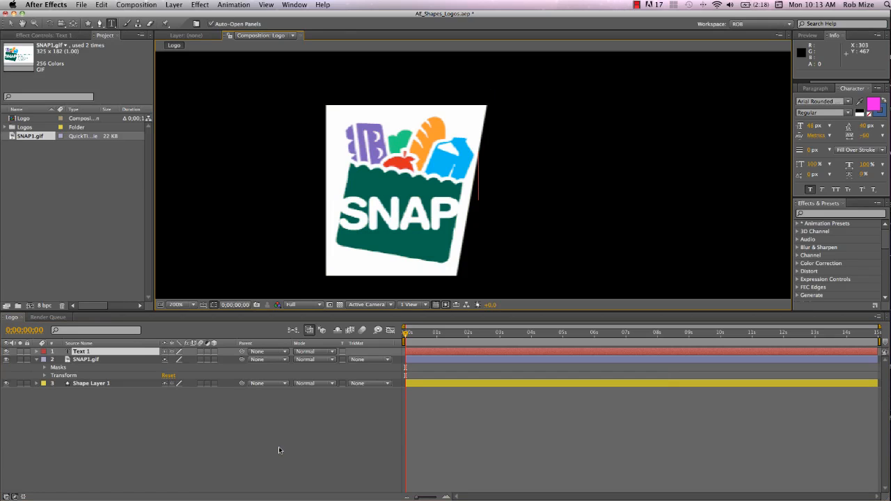
text(SNAP)
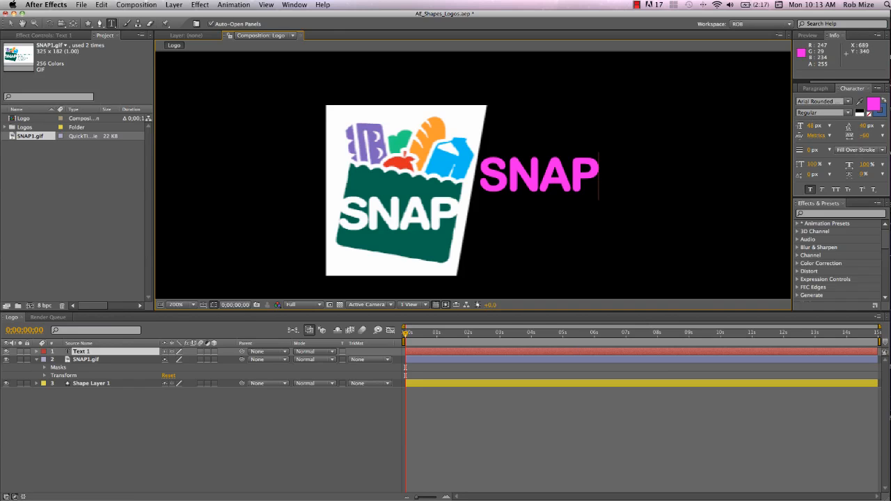
drag(527, 179, 387, 216)
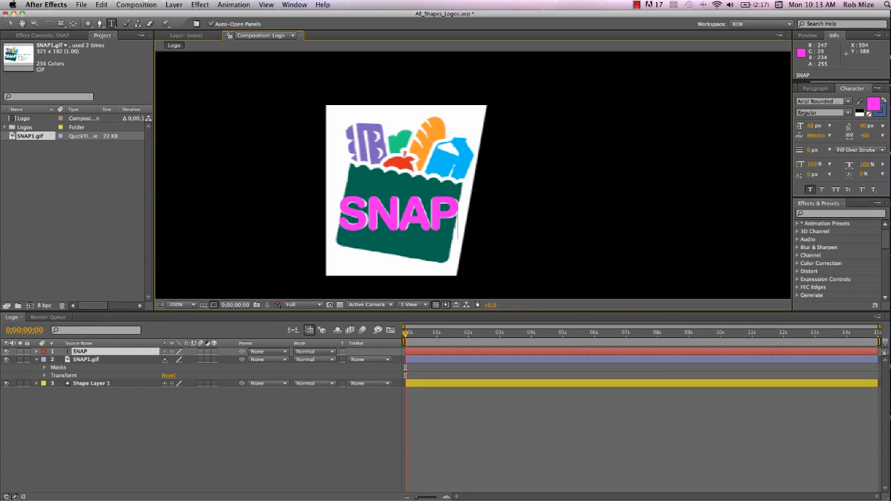
Step: Try a tighter tracking on the SNAP text and undo the change
click(811, 125)
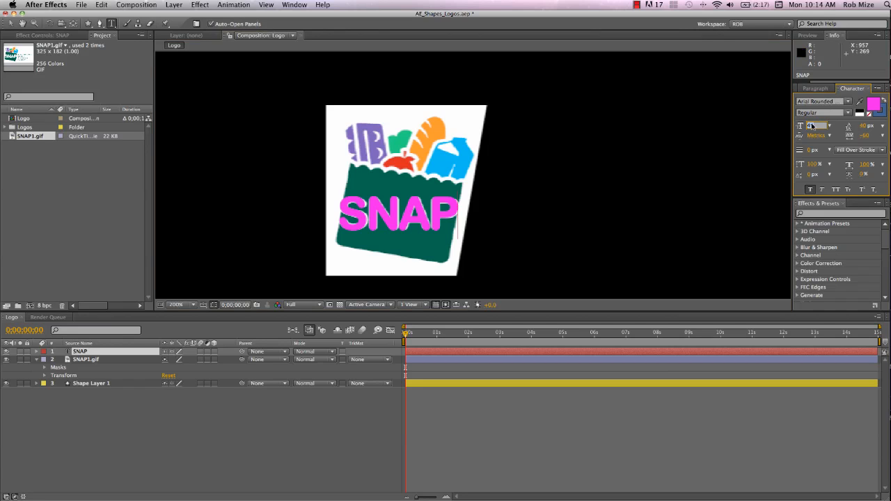
key(Return)
drag(864, 136, 837, 135)
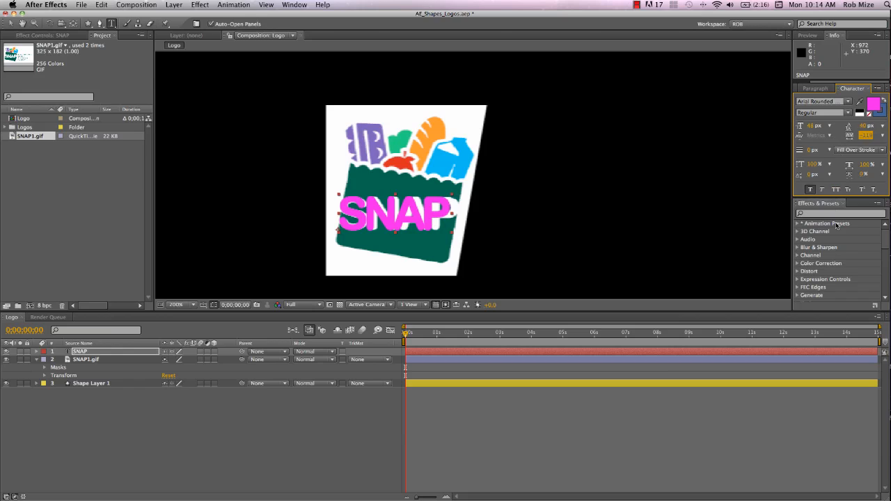
key(super+z)
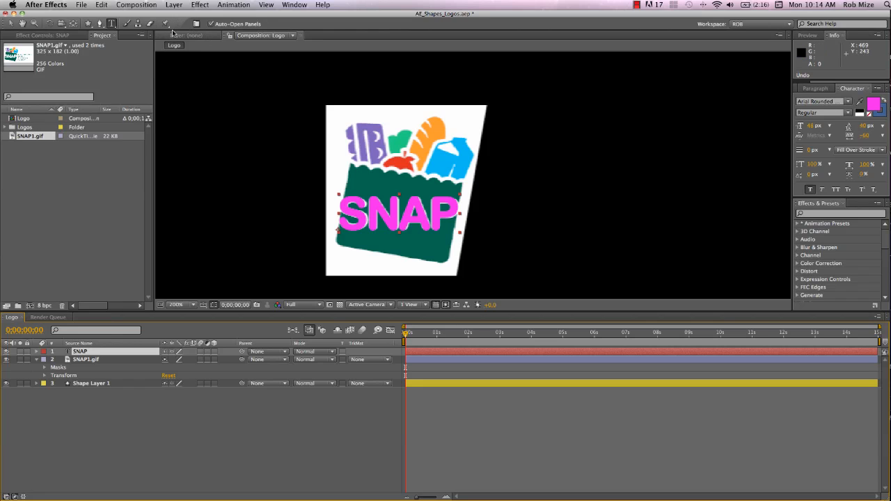
Step: Create masks from the SNAP text and expand the mask list of the resulting SNAP Outlines layer
click(171, 6)
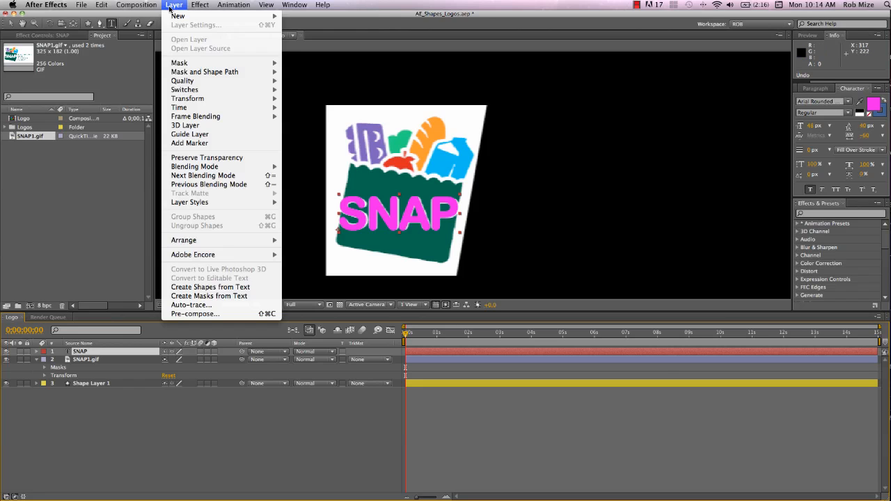
click(183, 296)
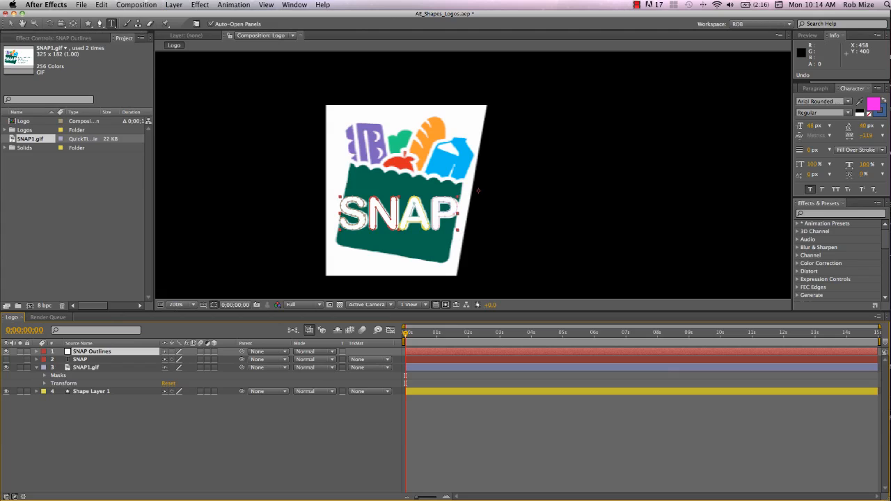
click(85, 353)
click(36, 351)
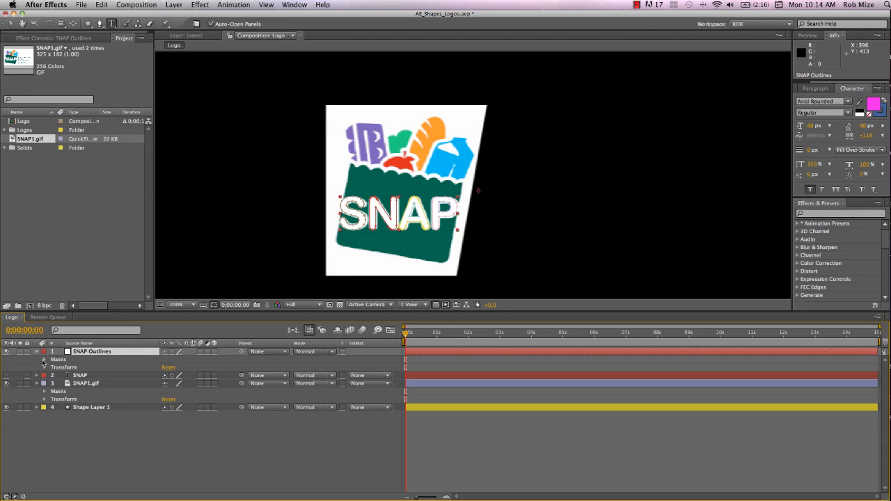
click(44, 359)
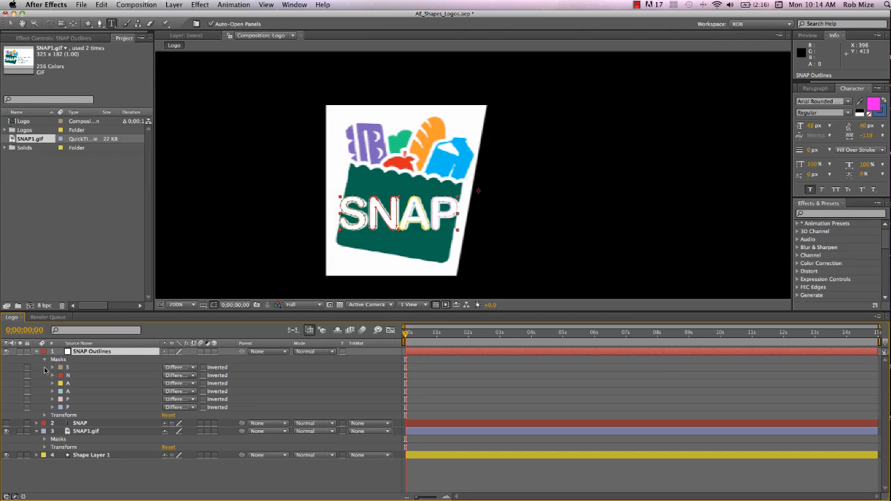
Step: Copy all the letter masks S, N, A and P from SNAP Outlines and paste them onto Shape Layer 1
drag(44, 368, 68, 410)
key(super+c)
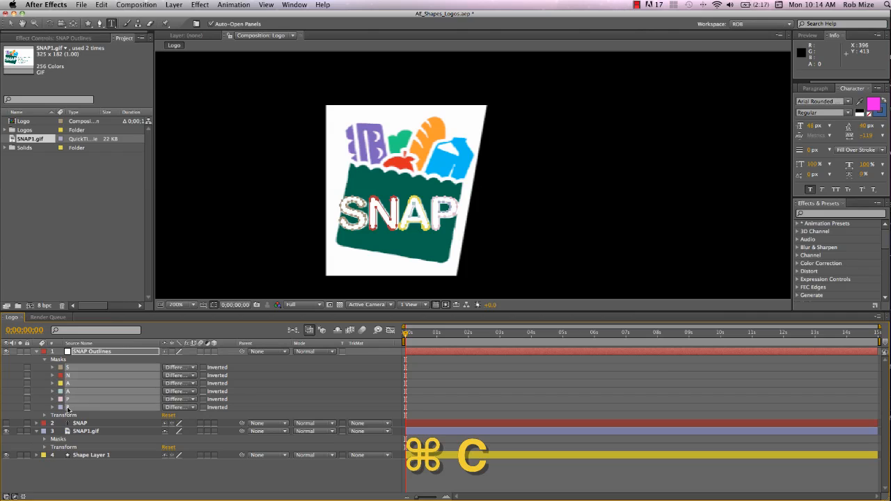
click(79, 458)
key(super+v)
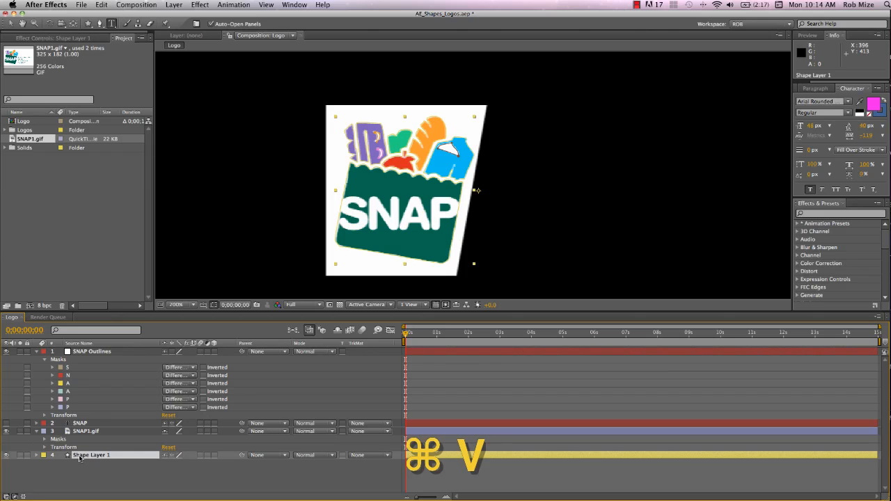
key(super+v)
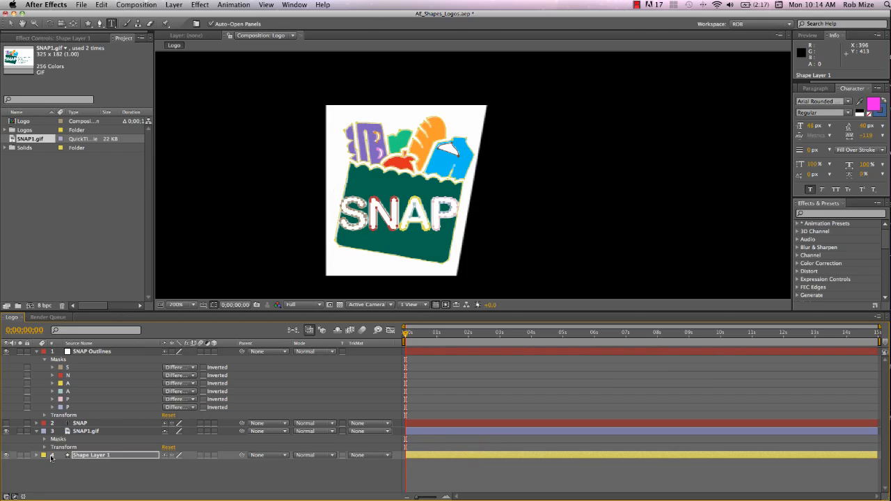
Step: Reveal the mask paths of Shape Layer 1 and solo the layer
key(m)
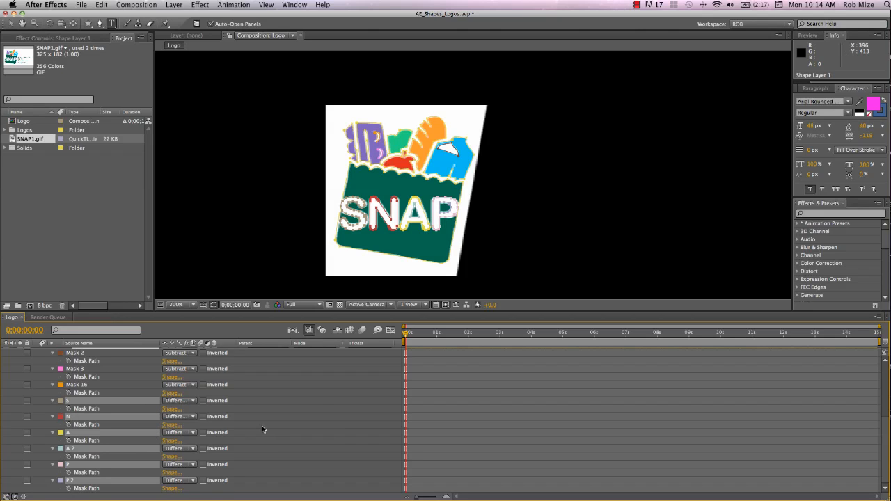
scroll(262, 425, up, 5)
alt+click(16, 456)
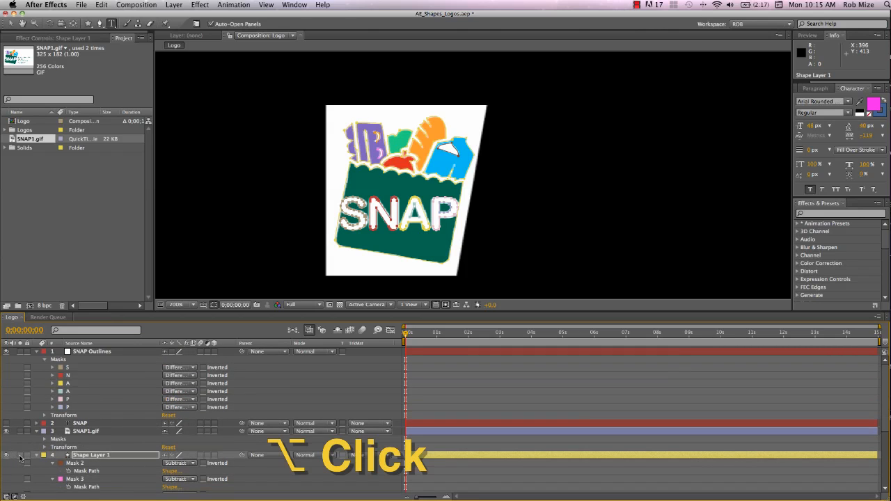
alt+click(20, 457)
click(205, 305)
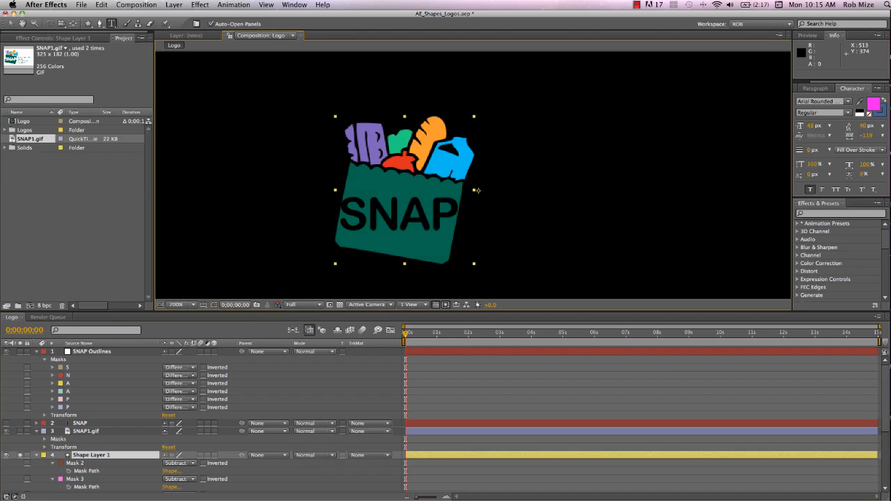
Step: Test the vector quality by scaling Shape Layer 1 up past 900%, and undo the scaling
click(115, 456)
key(s)
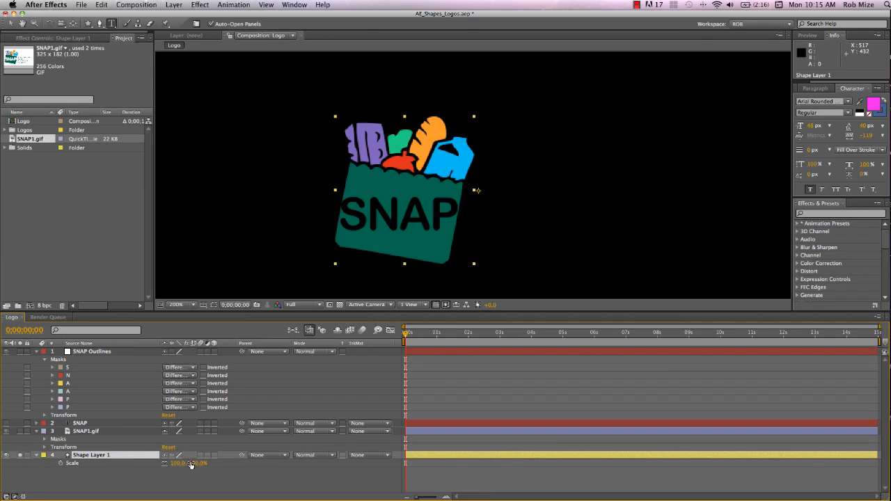
drag(196, 463, 386, 481)
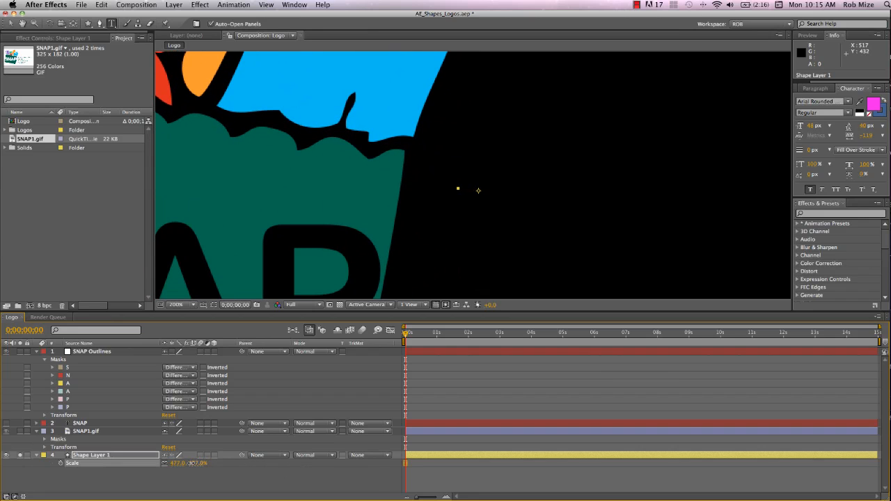
drag(204, 464, 389, 477)
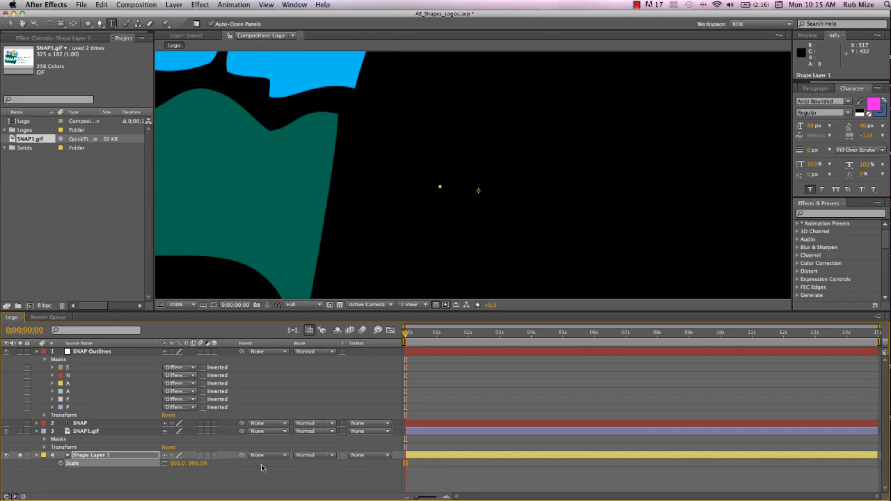
drag(194, 465, 313, 465)
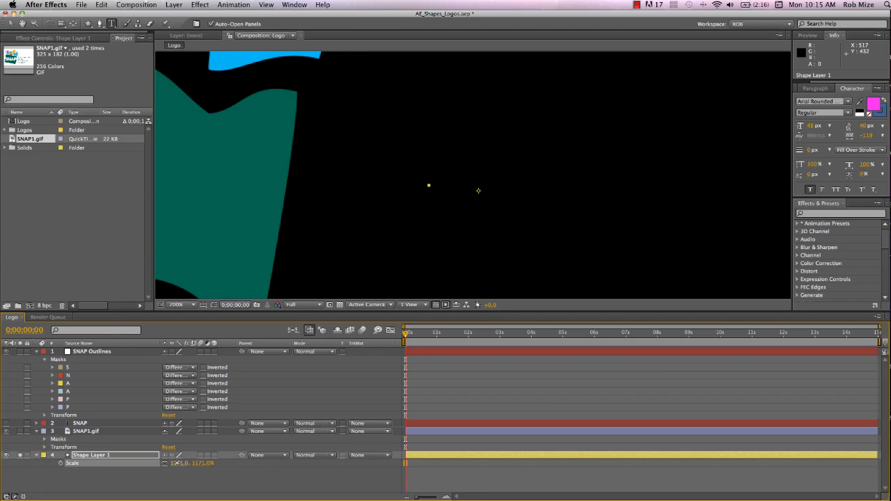
drag(179, 465, 60, 477)
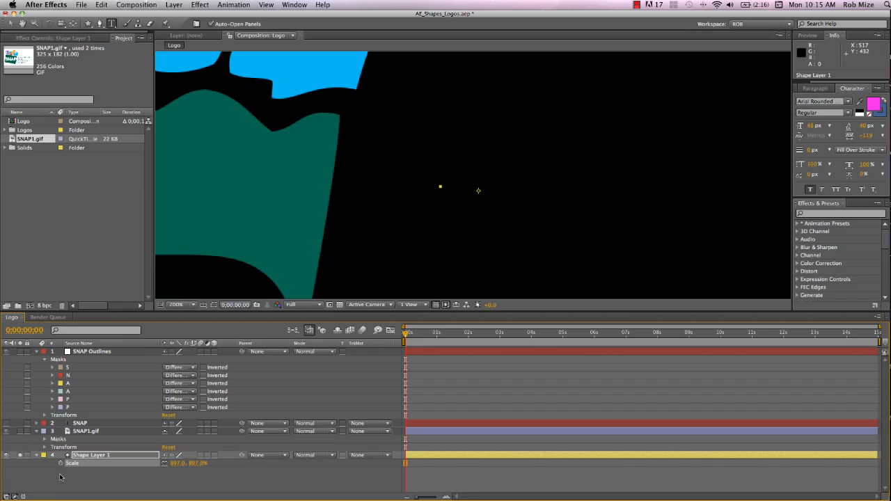
key(super+z)
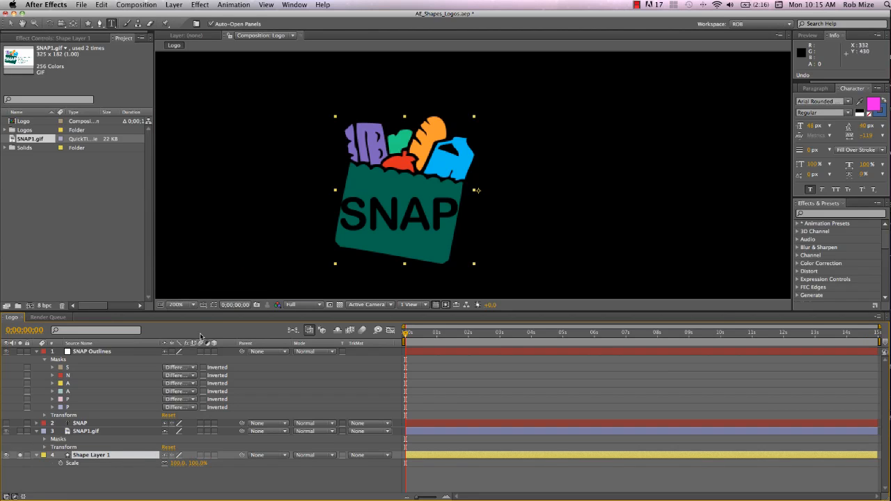
Step: Show the Title/Action Safe guides and move Shape Layer 1's anchor point to the logo's centre with the Pan Behind tool
click(205, 305)
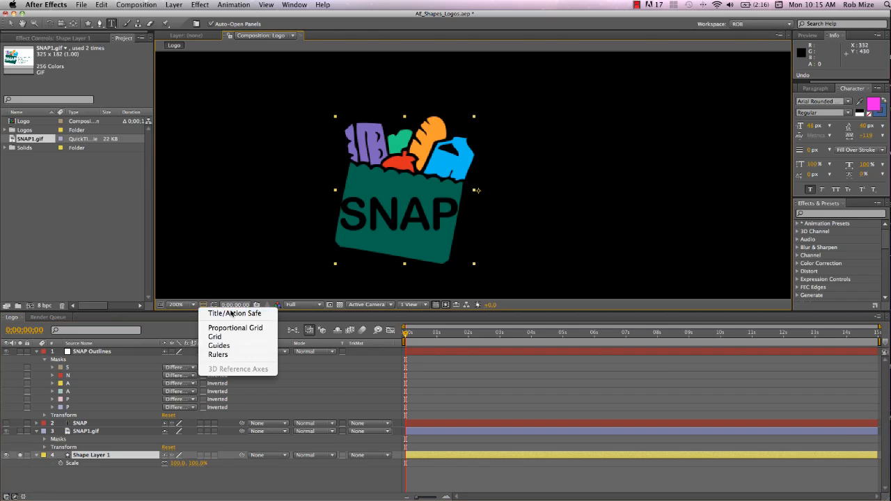
click(216, 313)
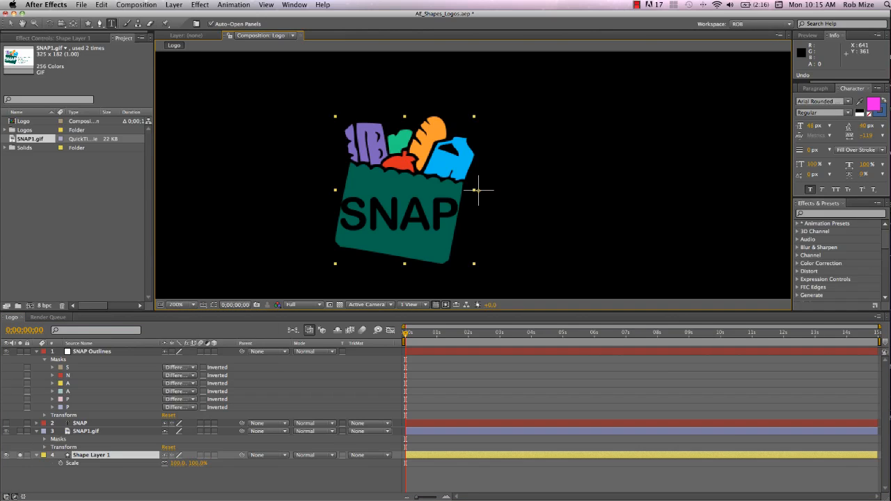
key(y)
drag(481, 194, 408, 199)
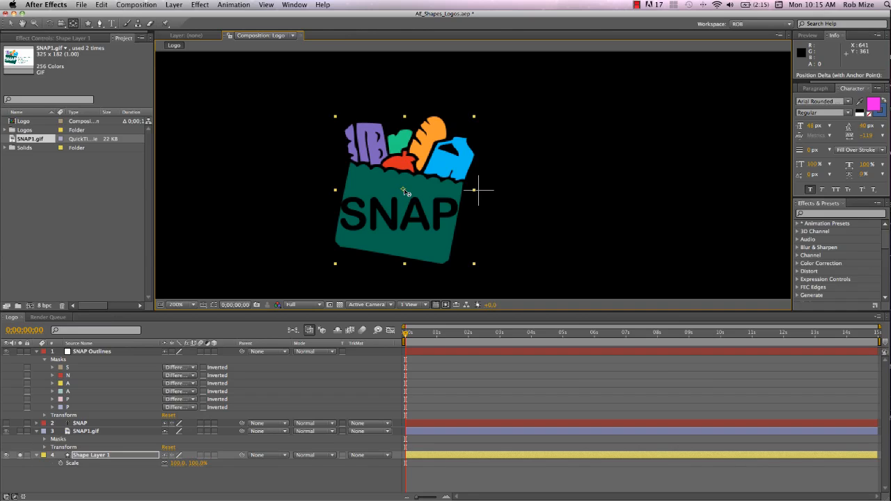
Step: Move the logo to the centre of the composition and scale Shape Layer 1 to 303%
key(v)
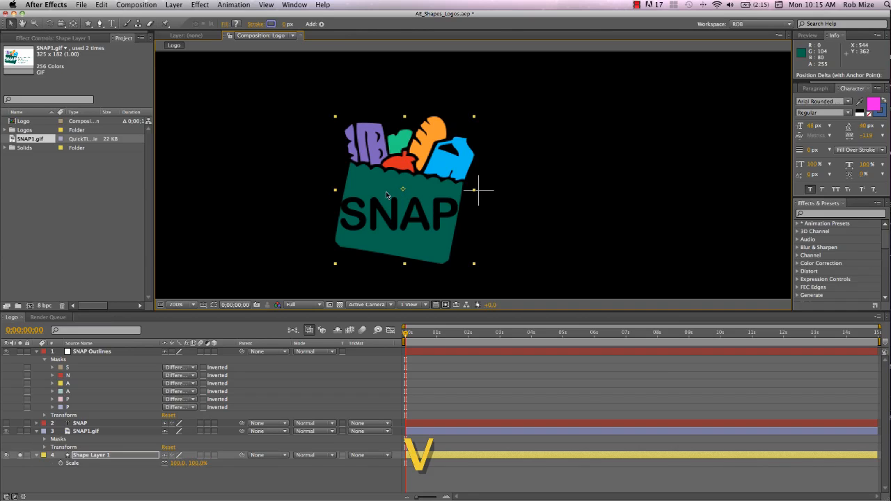
drag(390, 195, 454, 192)
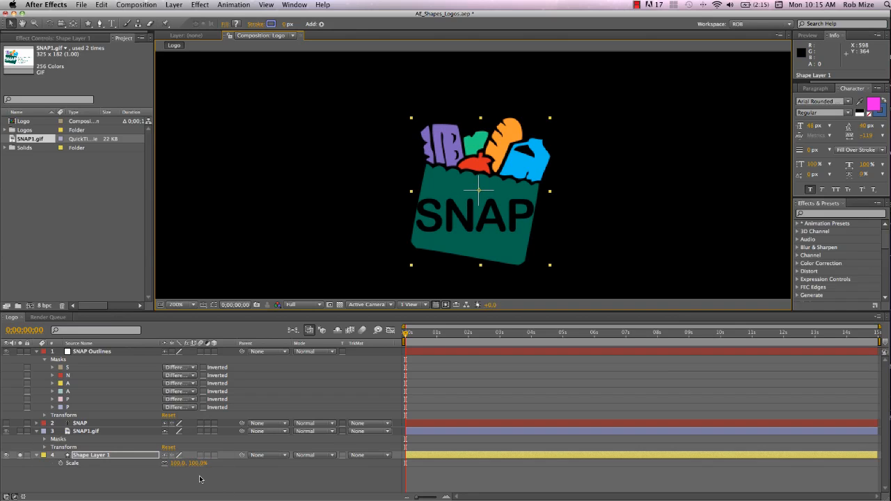
key(shift+slash)
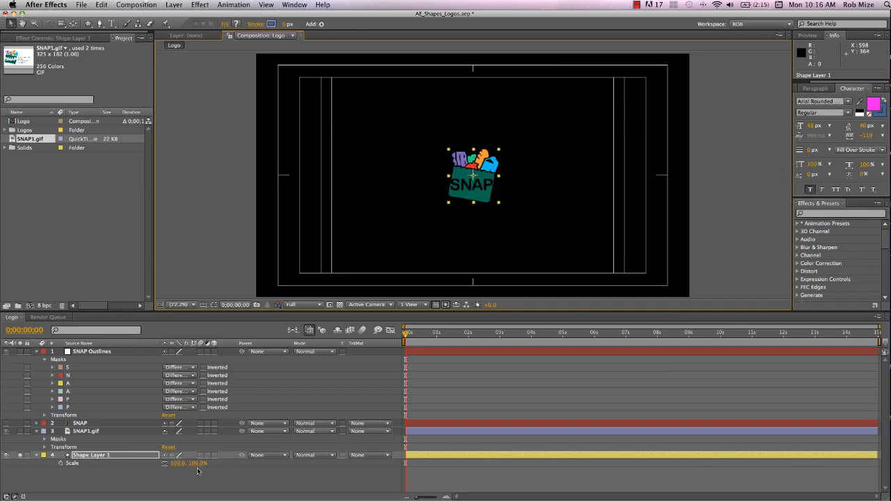
drag(195, 466, 291, 468)
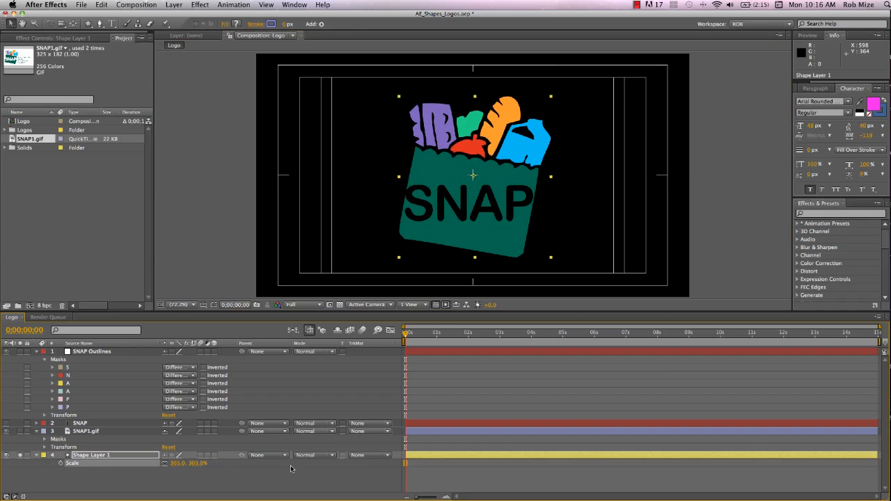
Step: Make Shape Layer 1 a 3D layer and add a new camera to the composition
click(214, 455)
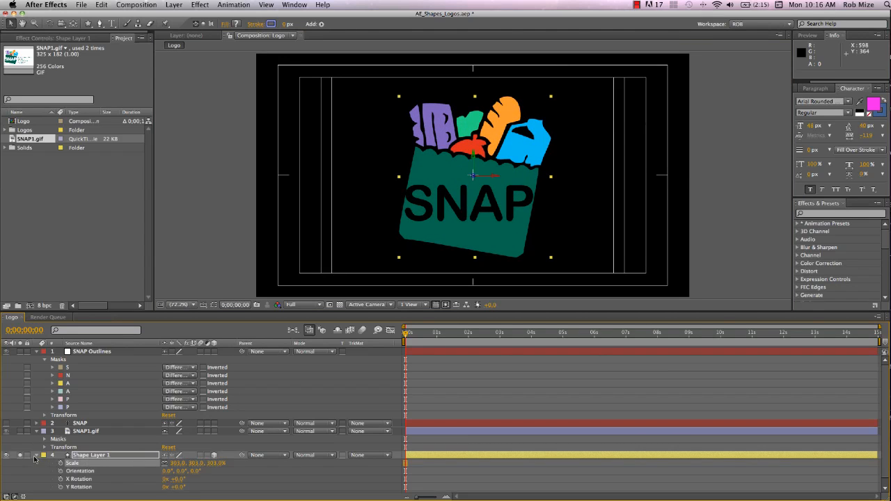
click(37, 456)
right_click(74, 469)
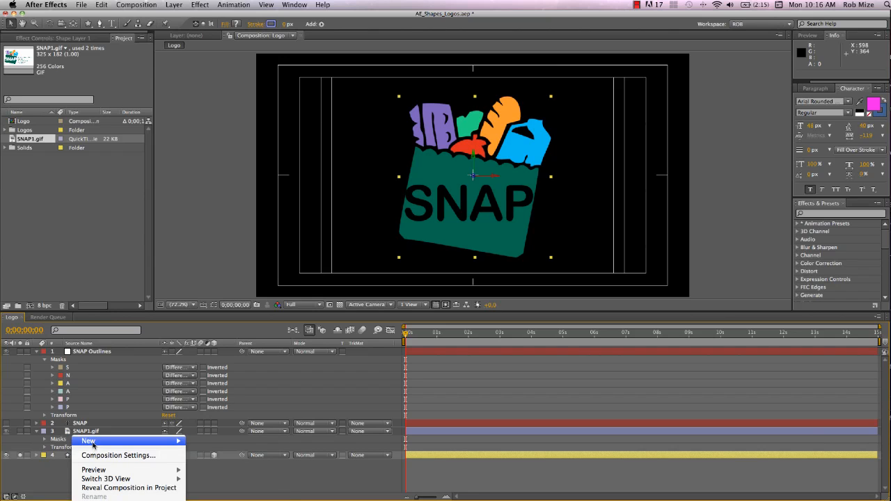
mouse_move(95, 443)
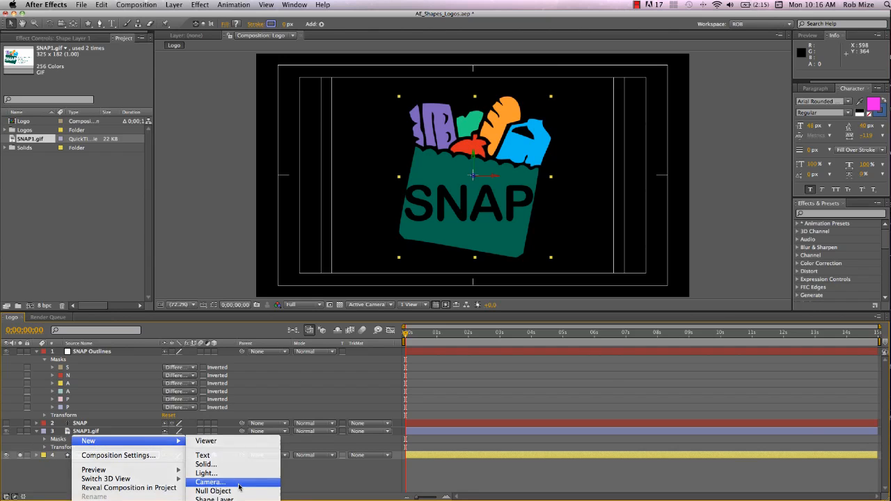
click(209, 482)
key(Return)
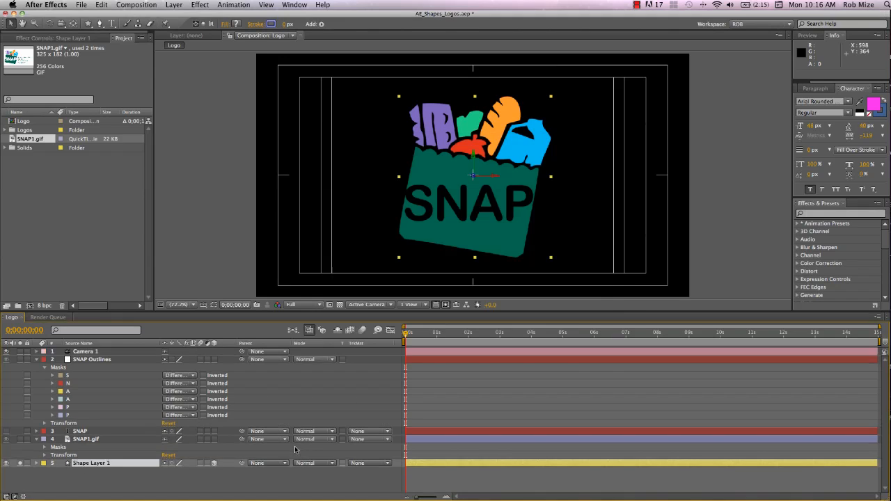
Step: Delete the SNAP Outlines, SNAP and SNAP1.gif layers from the Logo composition
click(112, 359)
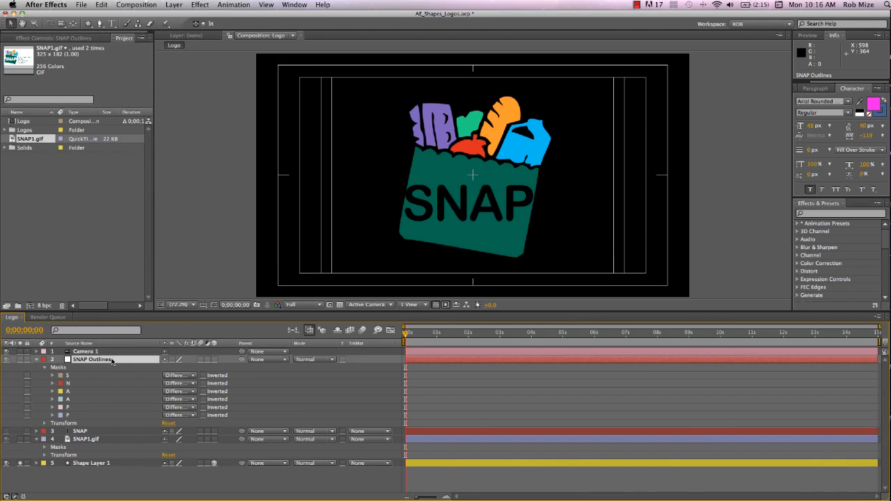
shift+click(105, 440)
key(Delete)
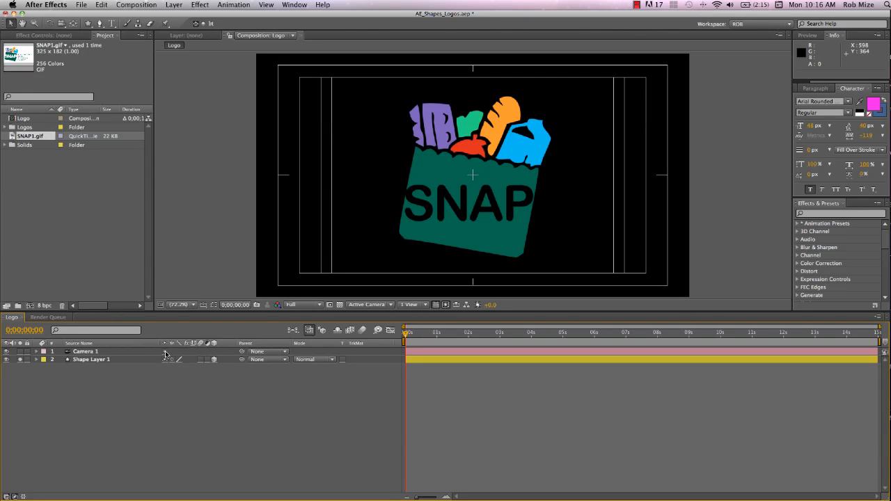
Step: Orbit the camera around the logo to examine it from an angle
key(c)
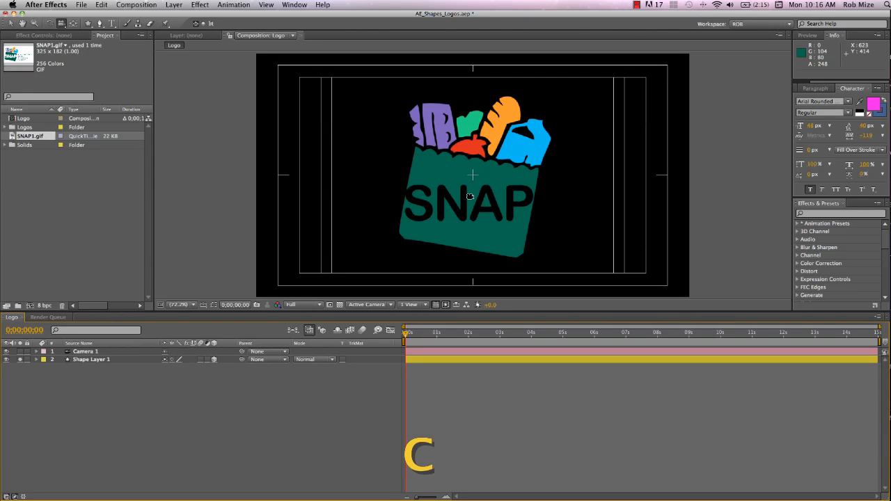
drag(500, 195, 371, 191)
drag(496, 197, 420, 245)
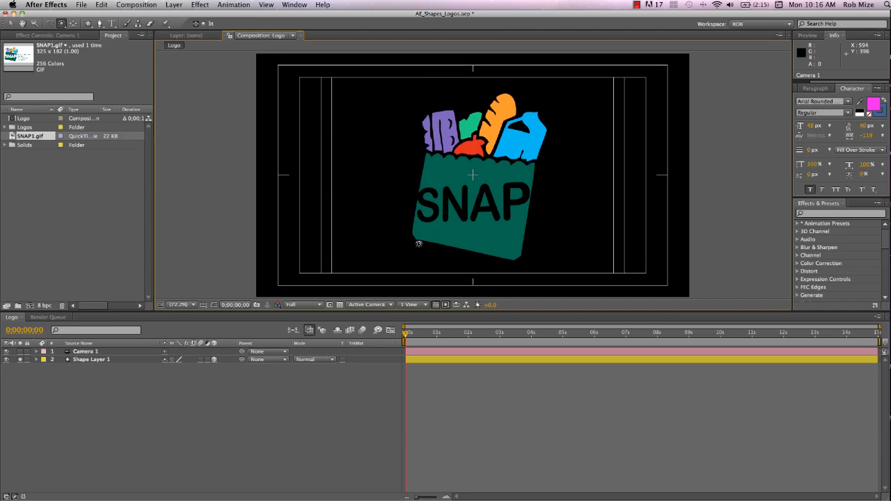
Step: Show the transparency grid at 100% view and dolly the camera in and out to inspect the edges of the SNAP letter cut-outs
click(339, 304)
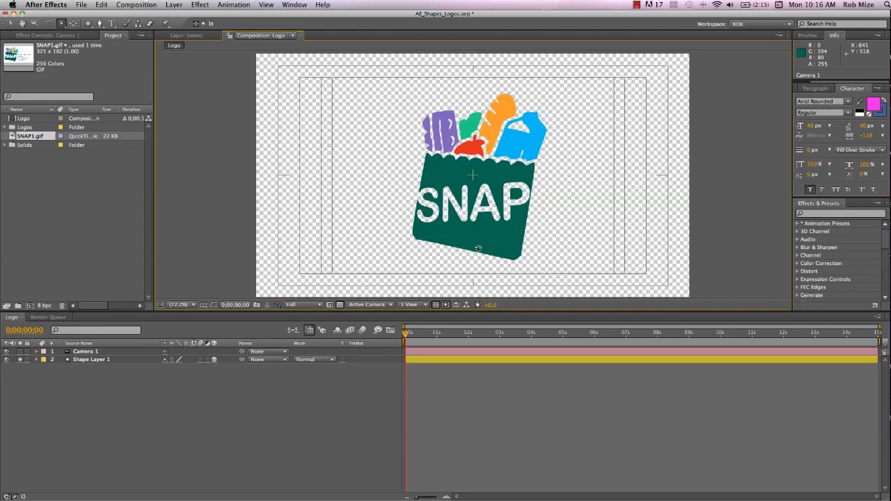
key(period)
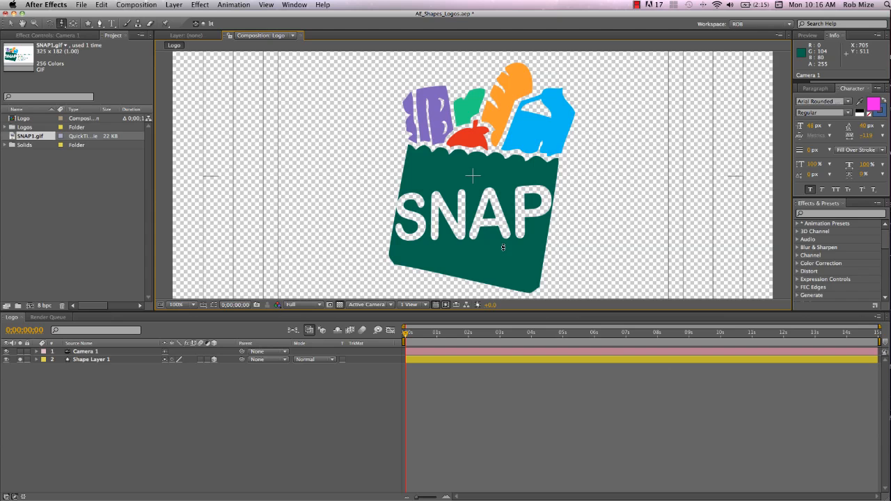
drag(502, 247, 488, 222)
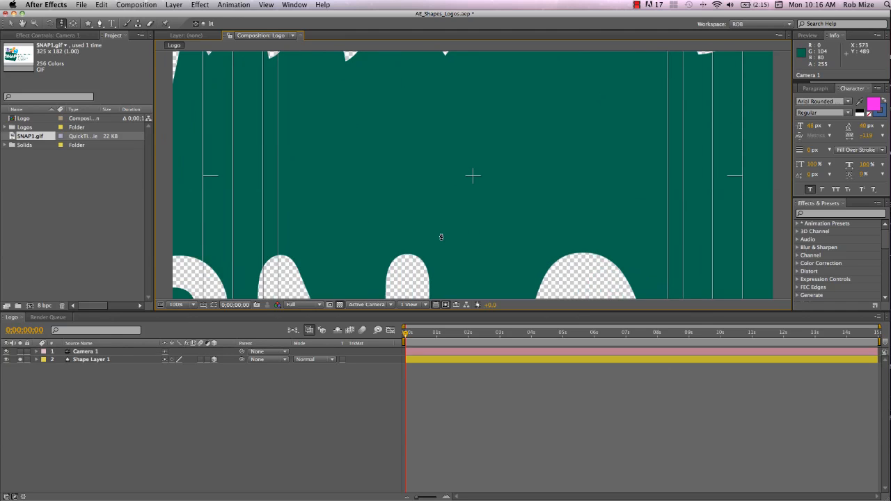
key(c)
key(c)
drag(489, 178, 476, 202)
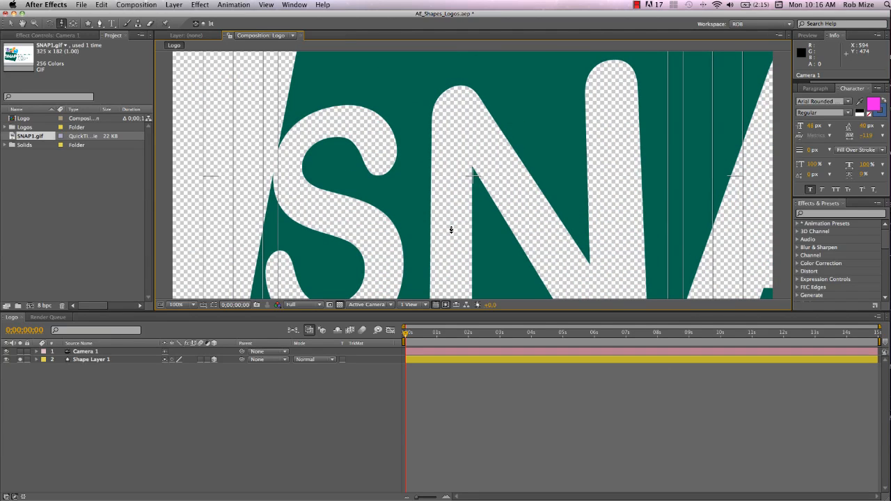
drag(451, 222, 436, 409)
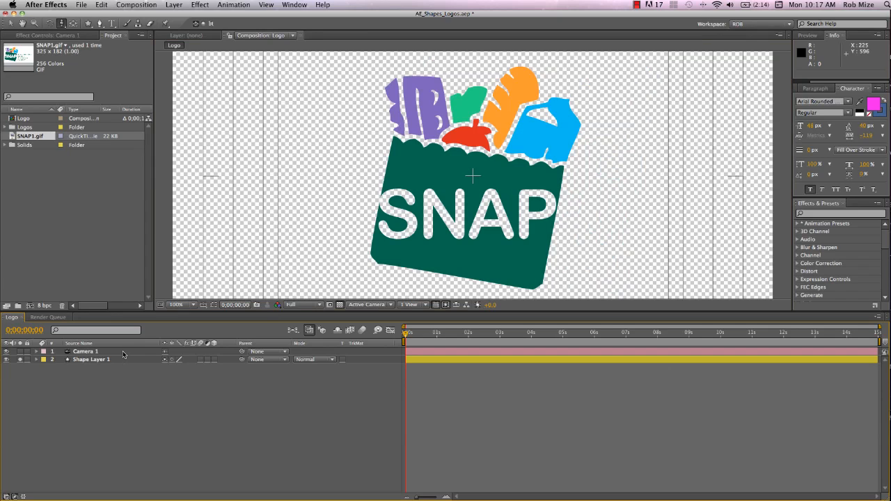
Step: Delete Camera 1 and pre-compose Shape Layer 1 as PC_Logo, moving all attributes into the new composition
click(123, 353)
key(Delete)
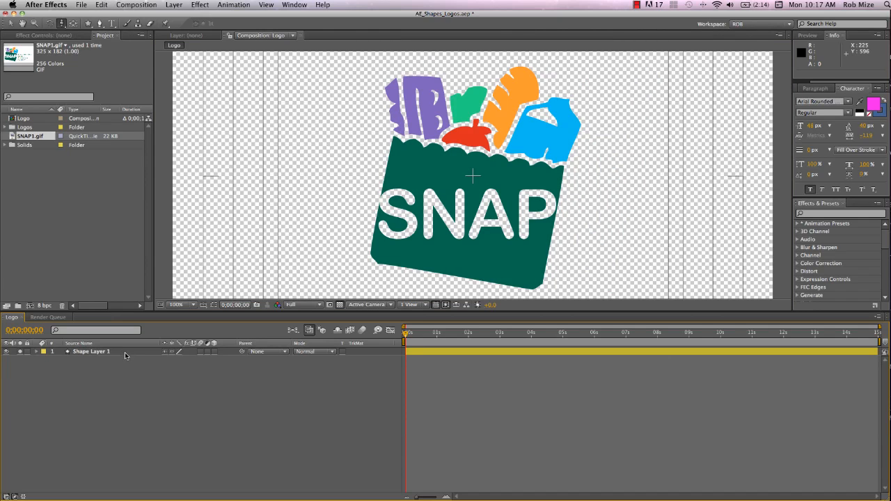
click(90, 352)
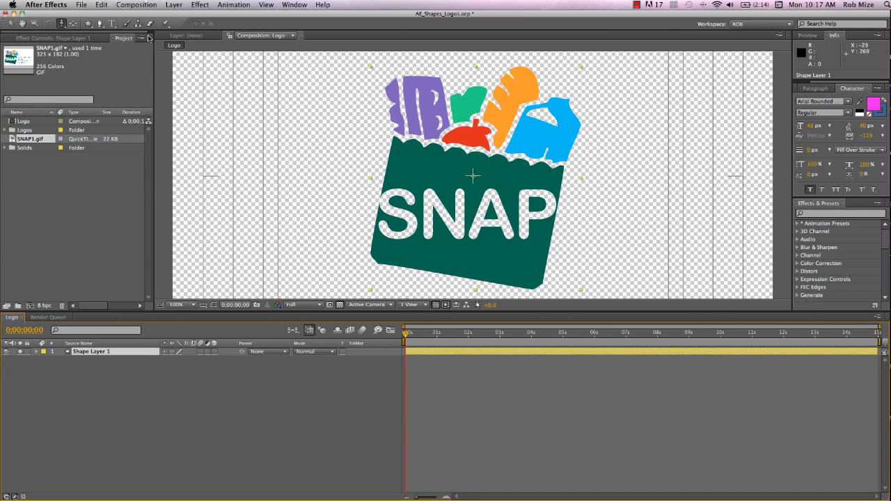
click(174, 5)
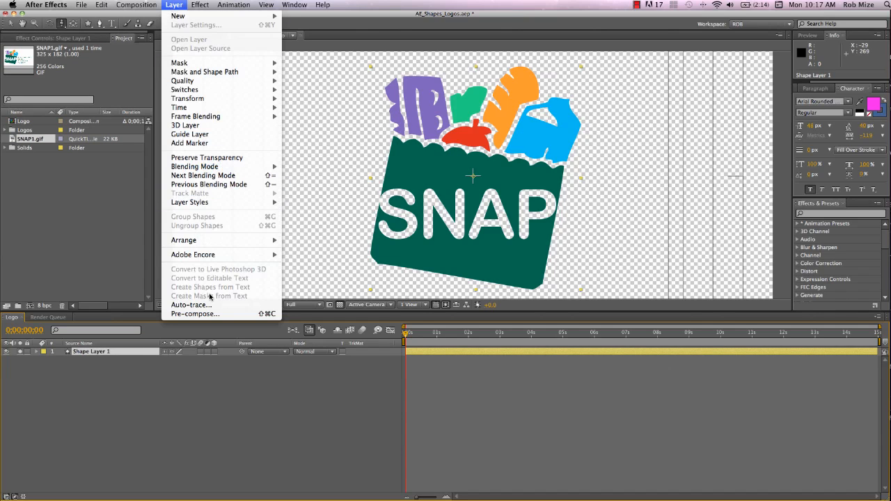
click(202, 314)
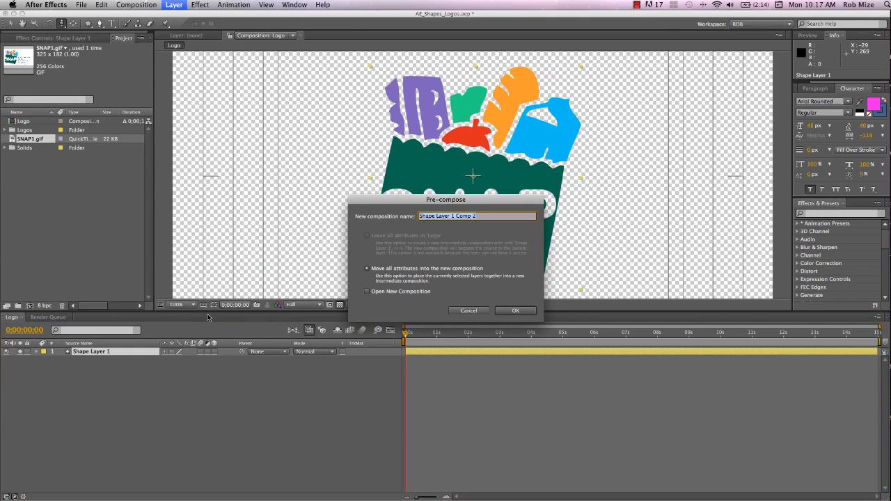
text(PC_Logo)
click(507, 311)
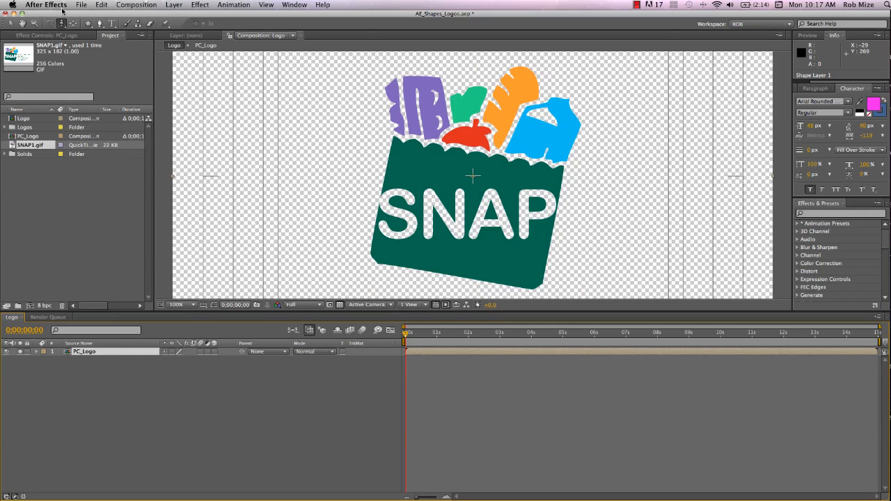
Step: Apply the Shatter effect to PC_Logo and set its view to Rendered
click(66, 36)
right_click(69, 101)
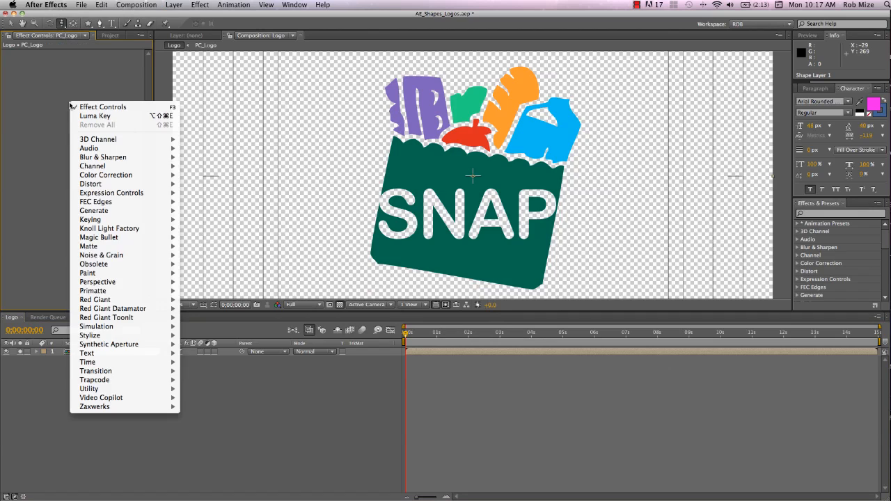
mouse_move(123, 327)
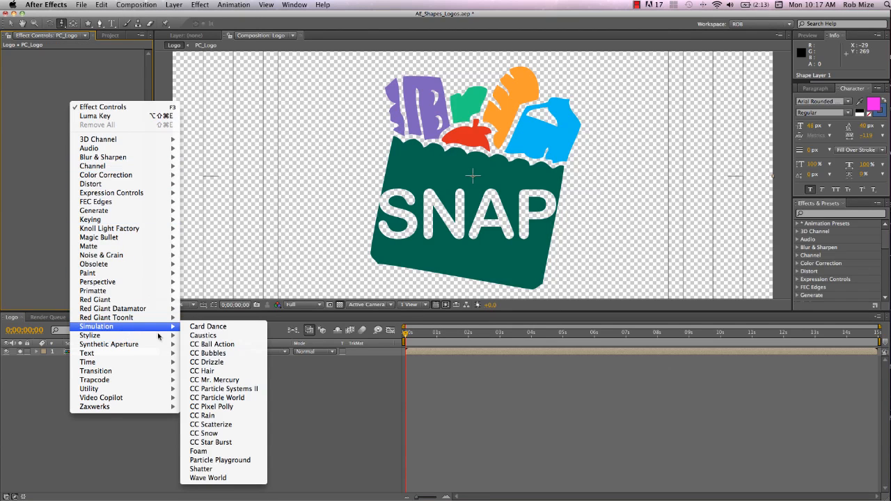
click(219, 470)
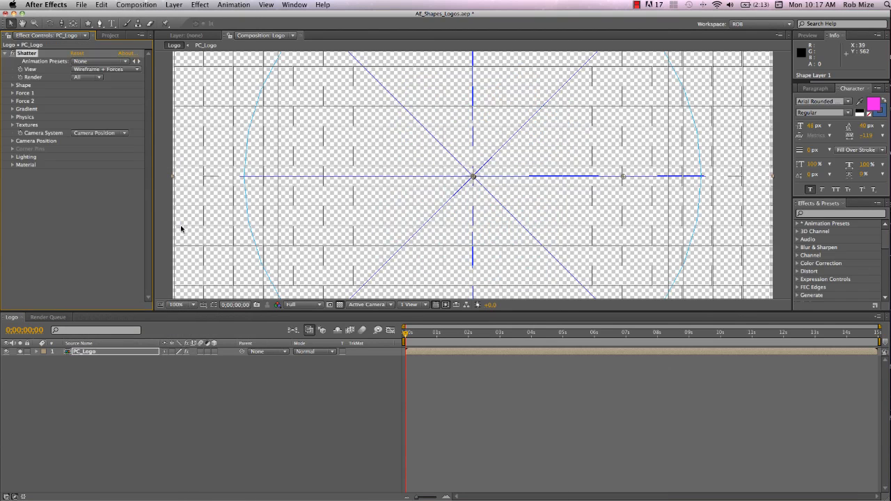
click(138, 71)
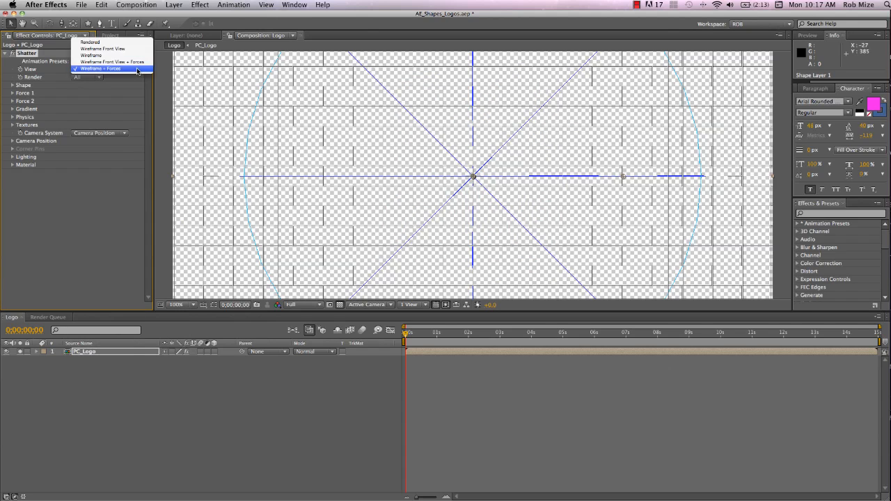
click(102, 46)
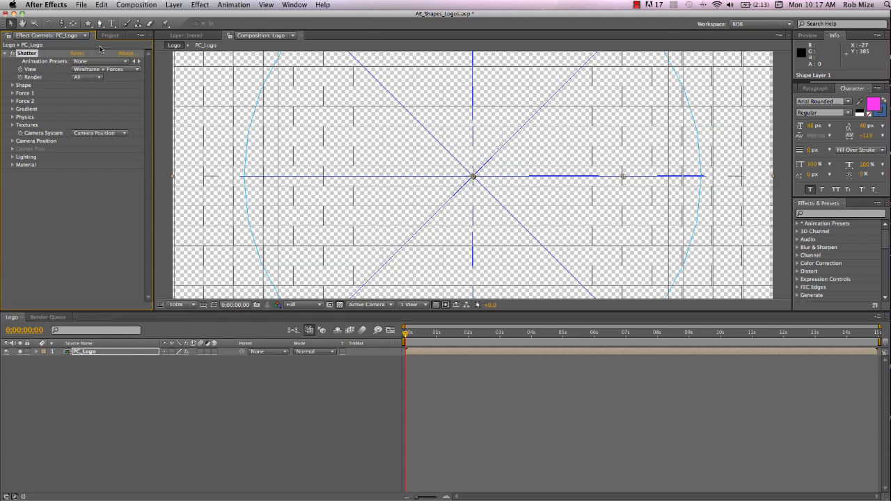
Step: Set the Shatter shape pattern to Custom with PC_Logo as the custom shatter map
click(12, 85)
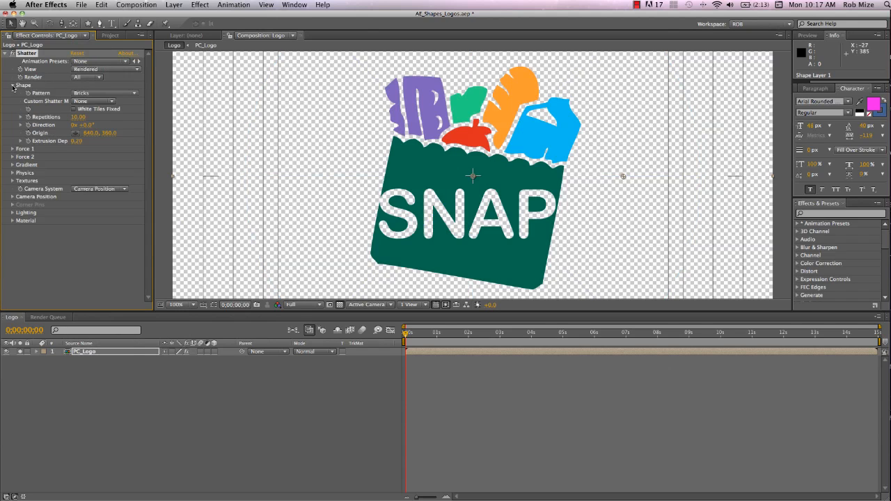
click(136, 94)
click(117, 83)
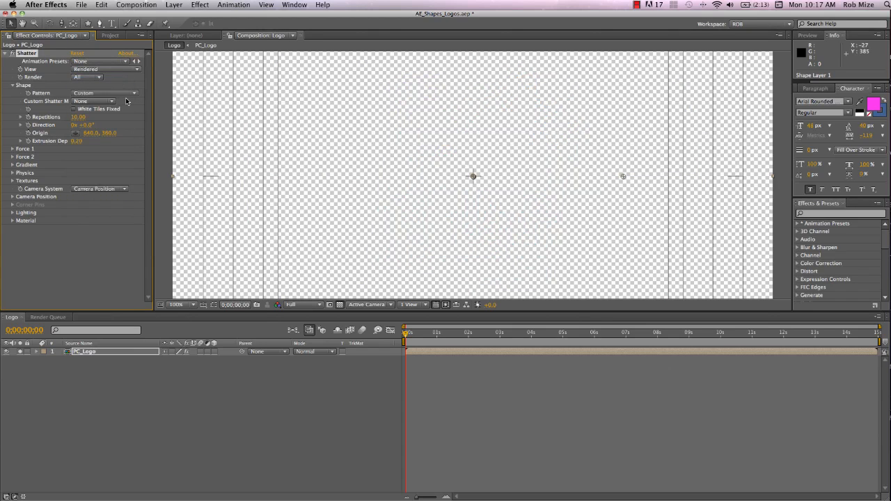
click(110, 102)
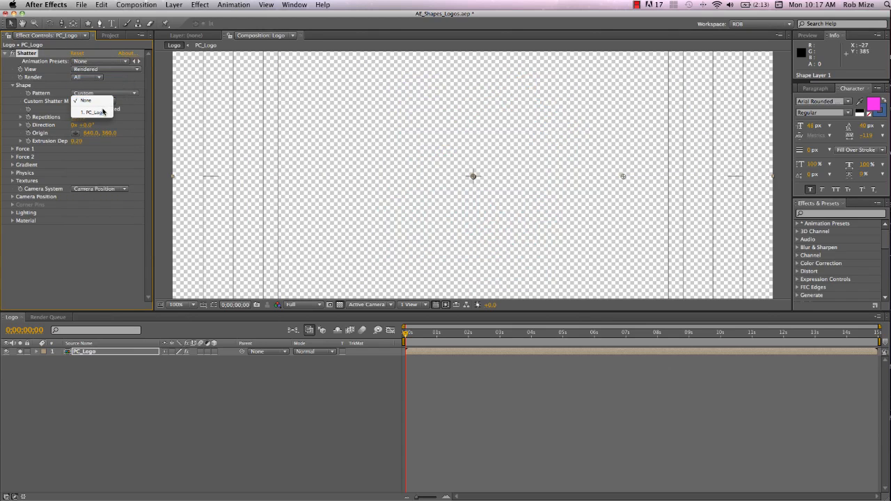
click(102, 114)
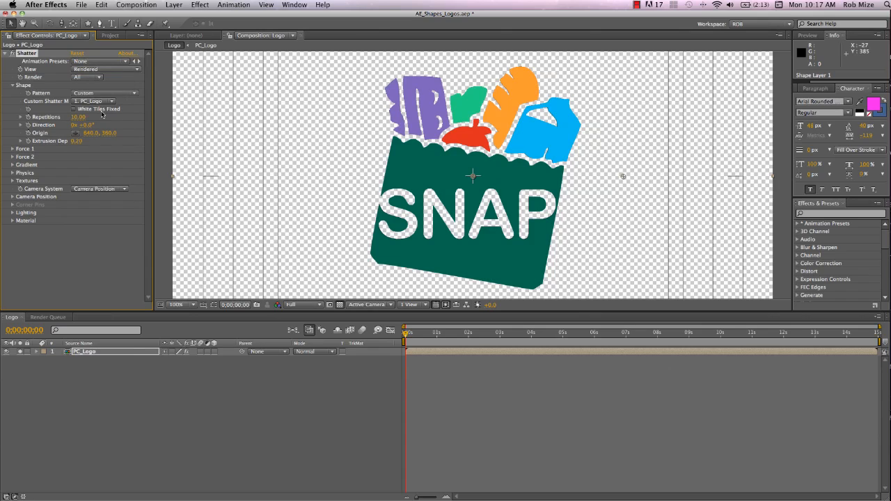
Step: Set Shatter's Force 1 radius to 0 and rotate its camera position to -62° on Y
click(12, 149)
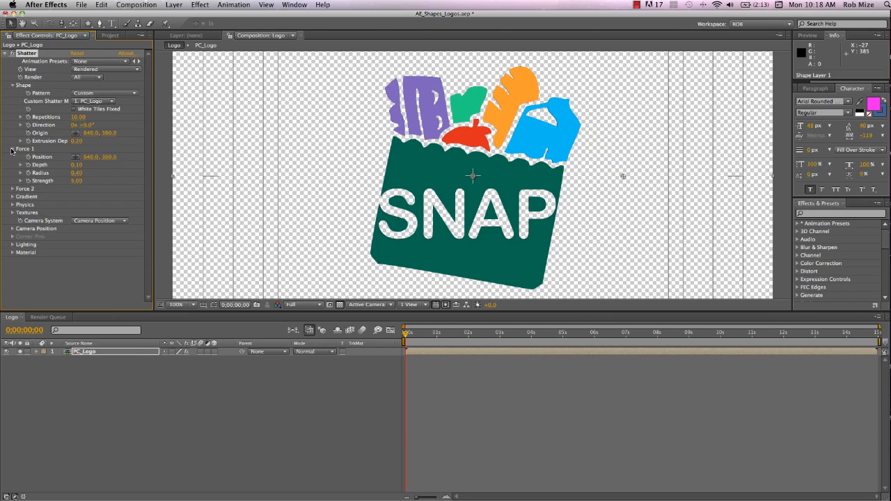
drag(79, 176, 63, 174)
click(11, 229)
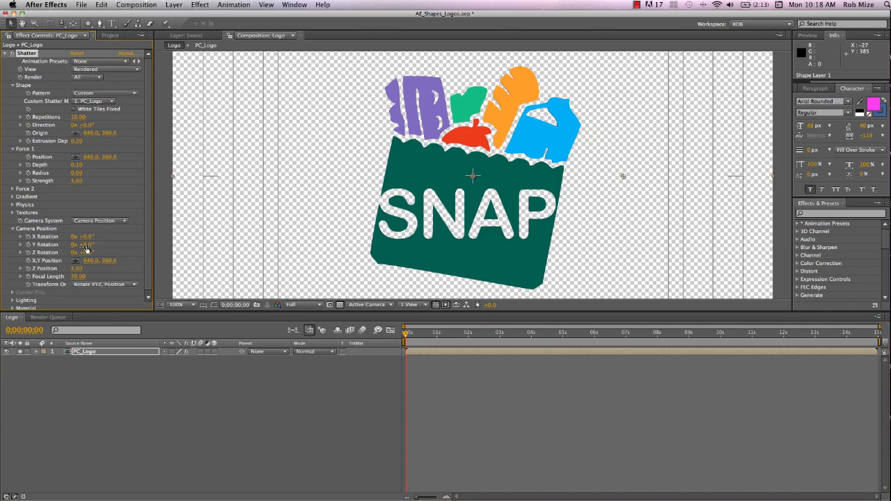
drag(83, 244, 59, 246)
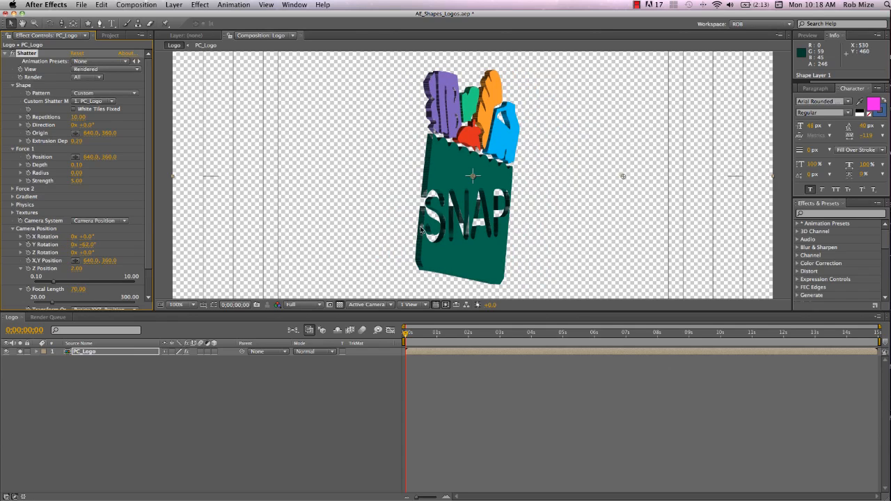
Step: Set the Side Mode in Shatter's textures to Color
click(14, 213)
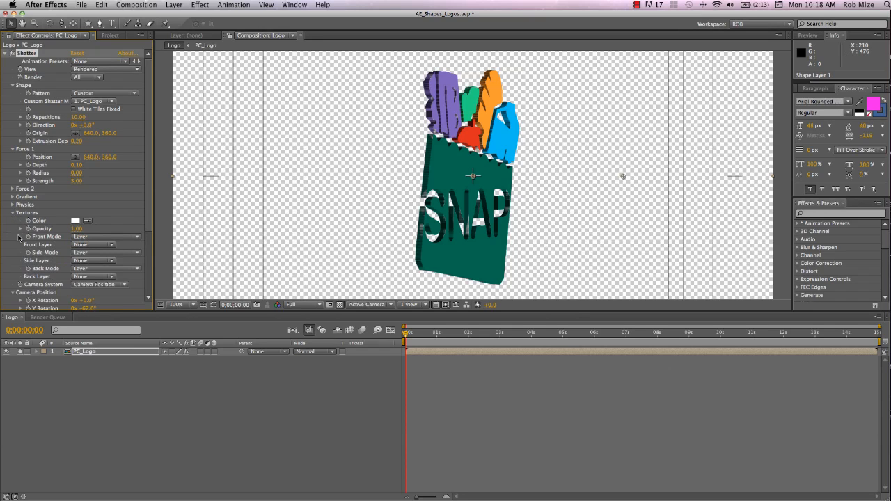
click(136, 256)
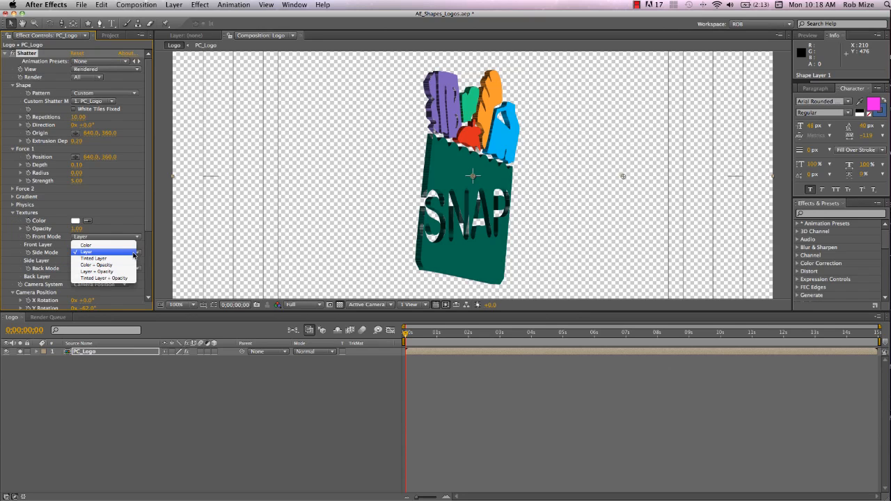
click(96, 245)
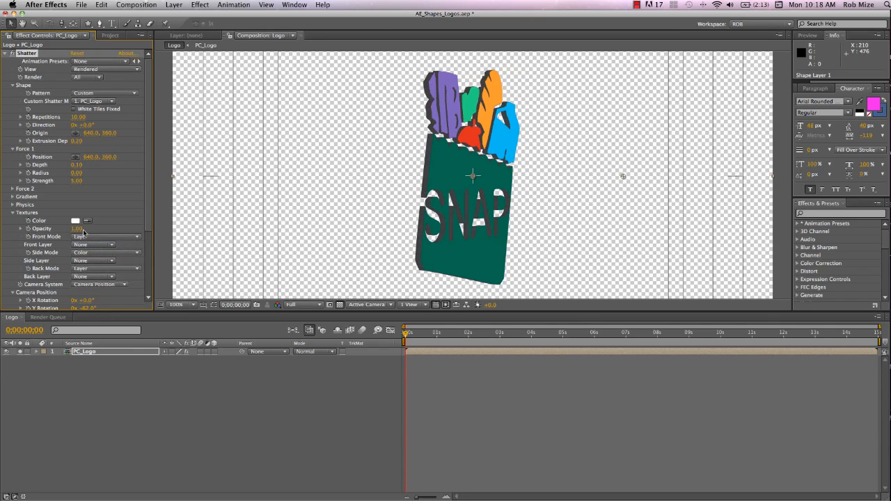
Step: Sample the bag's dark green as the Shatter texture color and brighten it to 1CB995
click(453, 160)
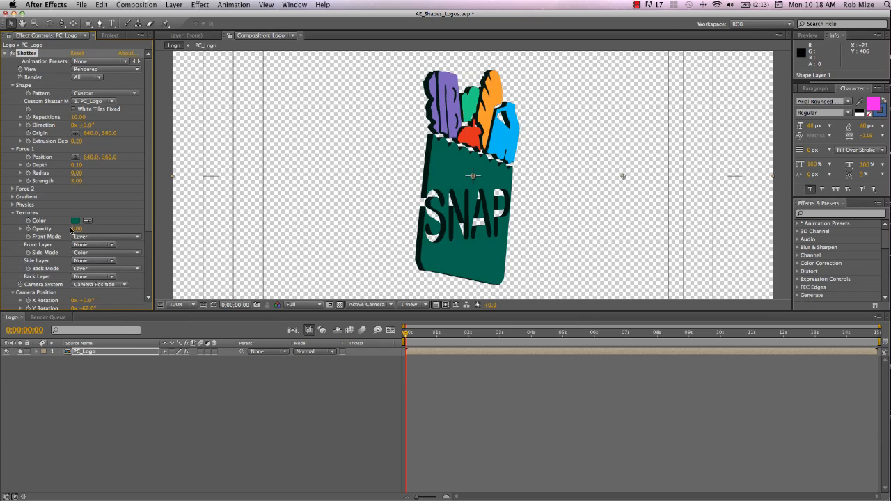
click(75, 221)
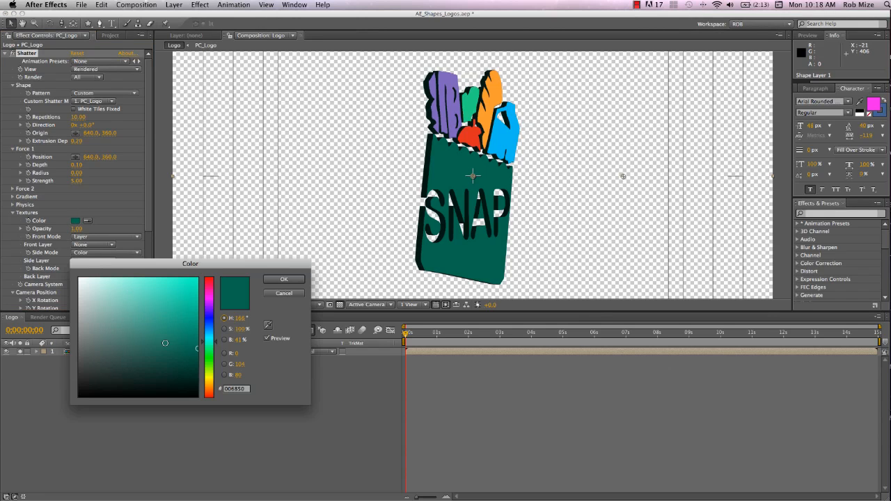
drag(183, 343, 179, 311)
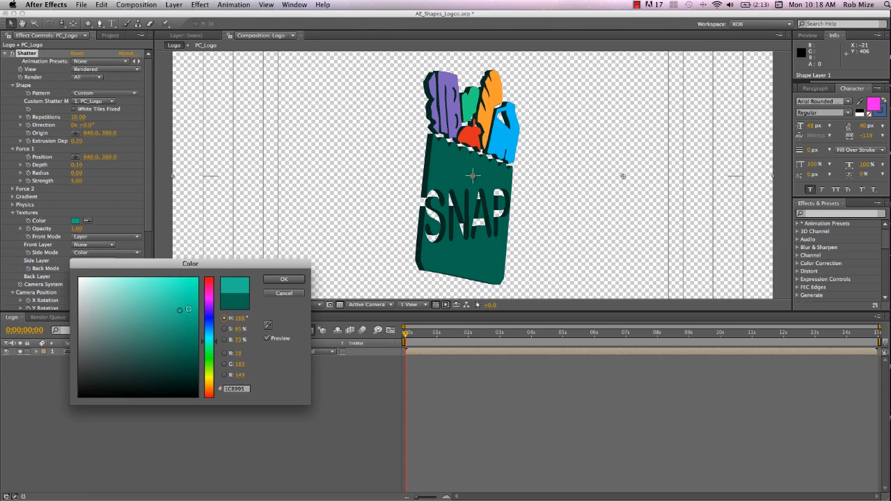
click(270, 282)
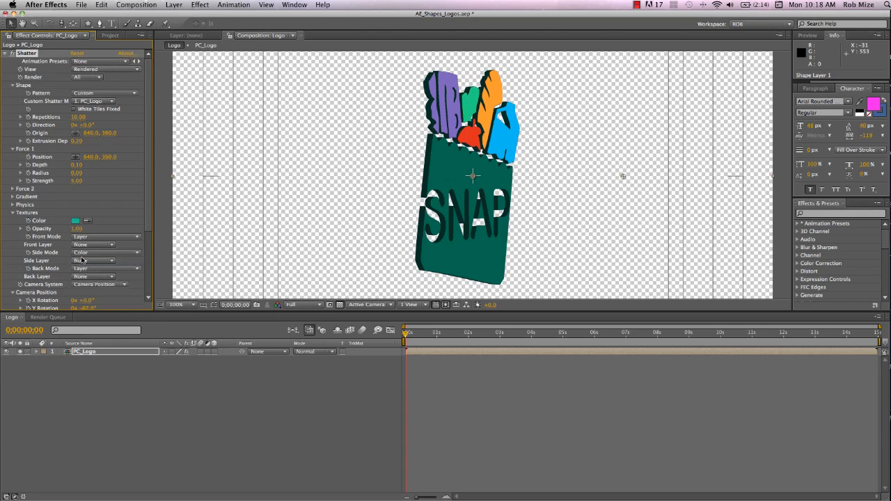
Step: Set the Y Rotation of Shatter's camera position to 0°
scroll(87, 257, down, 3)
click(86, 216)
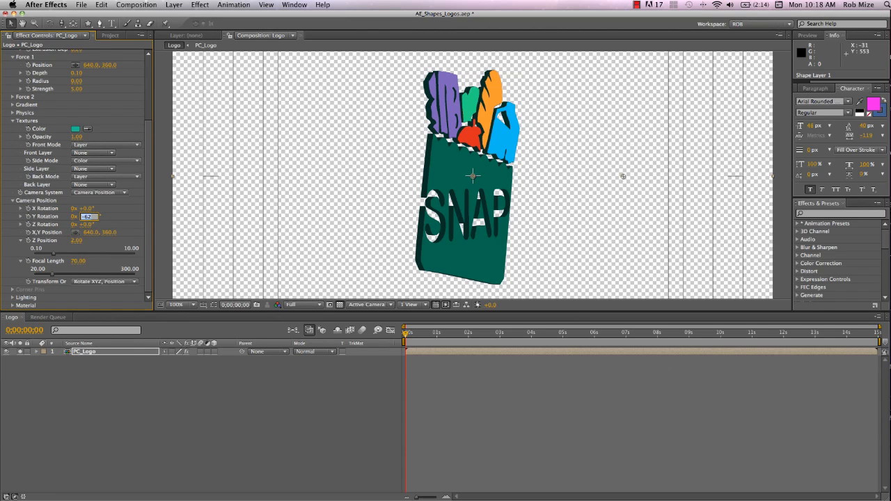
text(0)
key(Return)
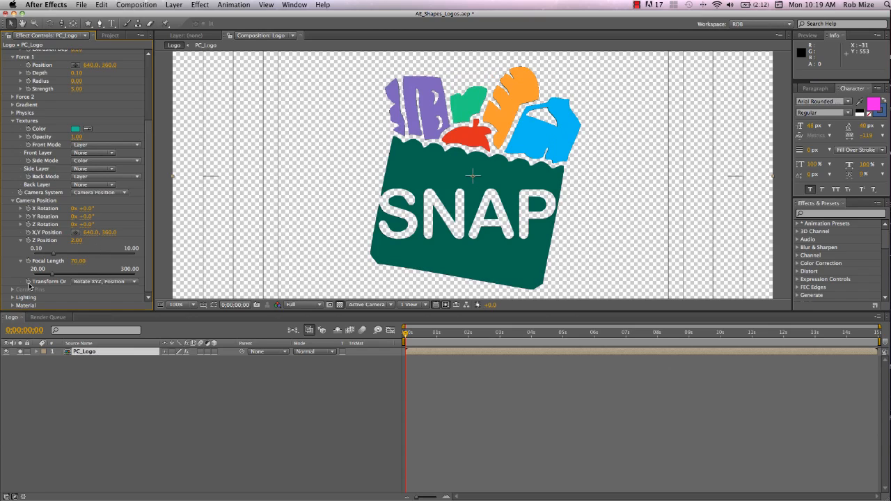
Step: Set the Light Intensity in Shatter's lighting to 0.5
click(13, 298)
scroll(21, 292, down, 3)
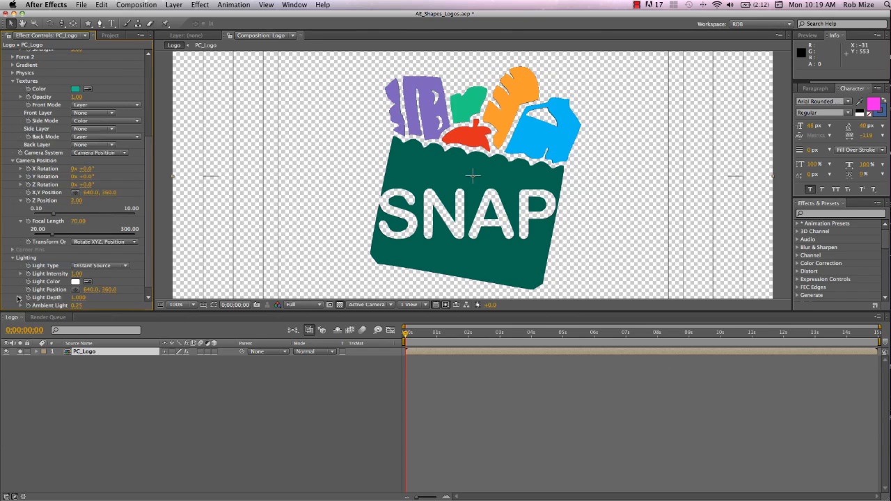
click(76, 265)
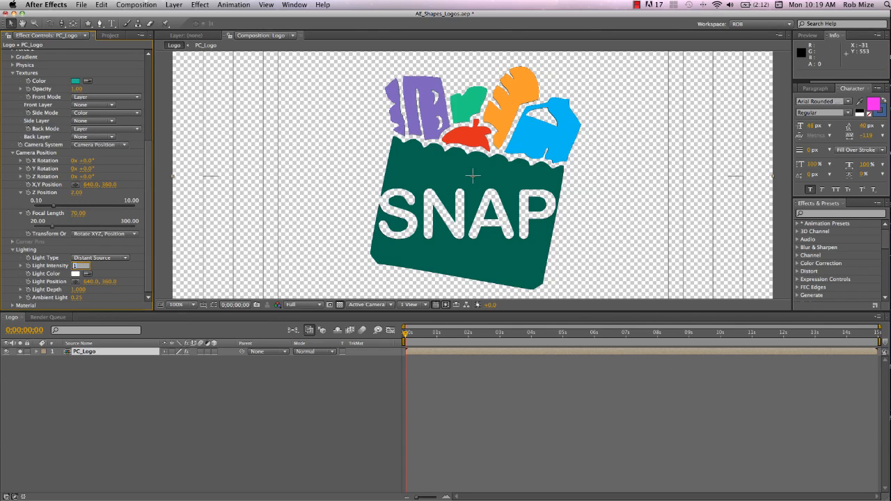
text(.5)
key(Tab)
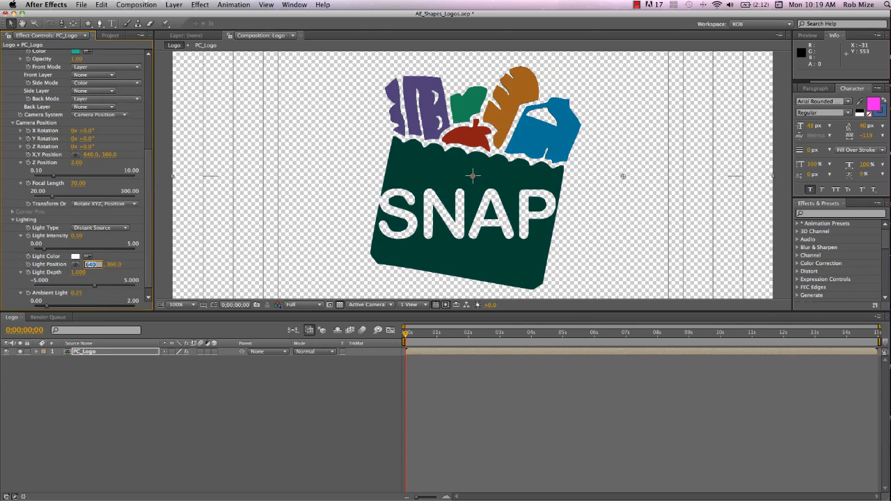
Step: Set Shatter's Light Position to 725, 400 and its Light Depth to 0.2
text(725)
key(Tab)
text(400)
key(Tab)
key(Tab)
key(Tab)
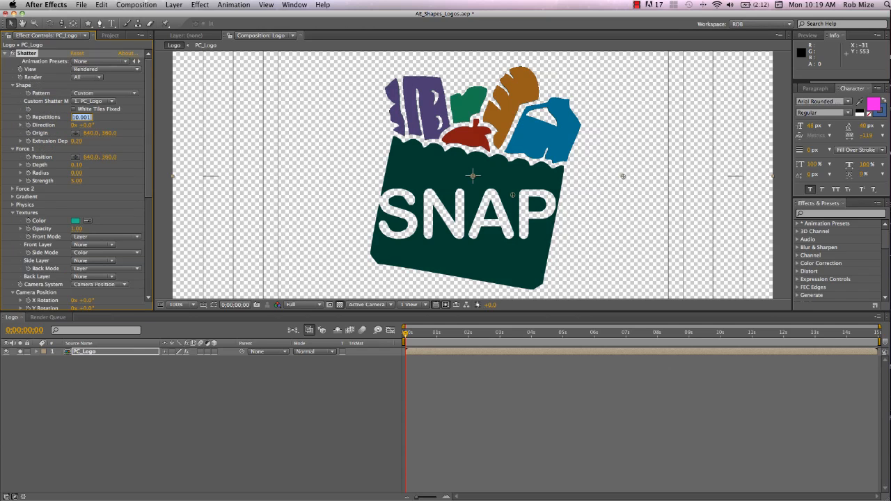
scroll(53, 260, down, 6)
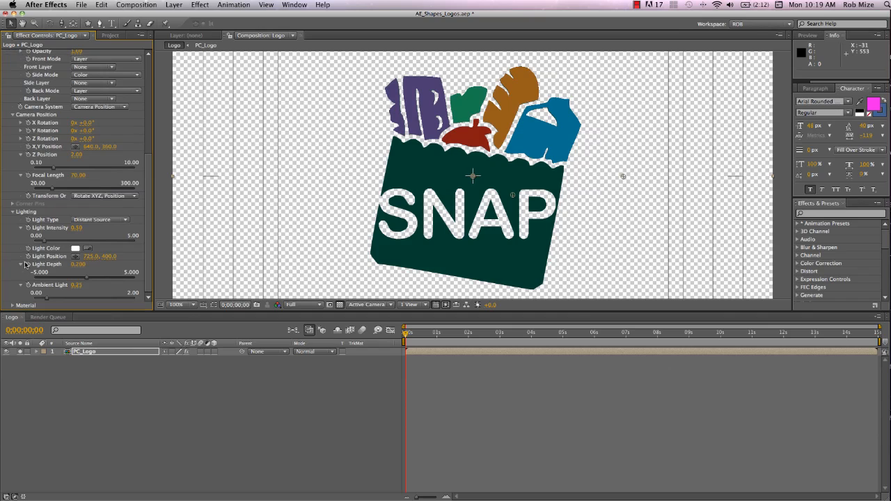
Step: Set Shatter's material to Diffuse Reflection 2, Specular Reflection 0.5 and Highlight Sharpness 75
click(12, 305)
scroll(14, 307, down, 1)
click(81, 290)
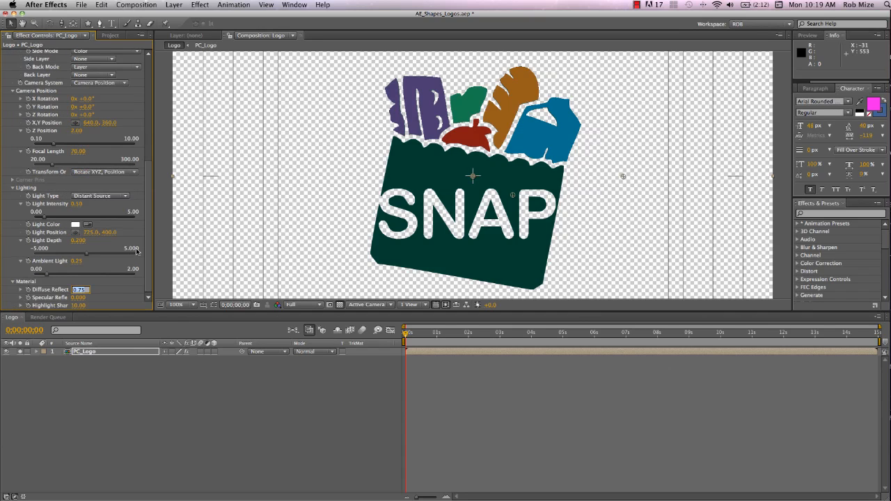
text(2)
key(Tab)
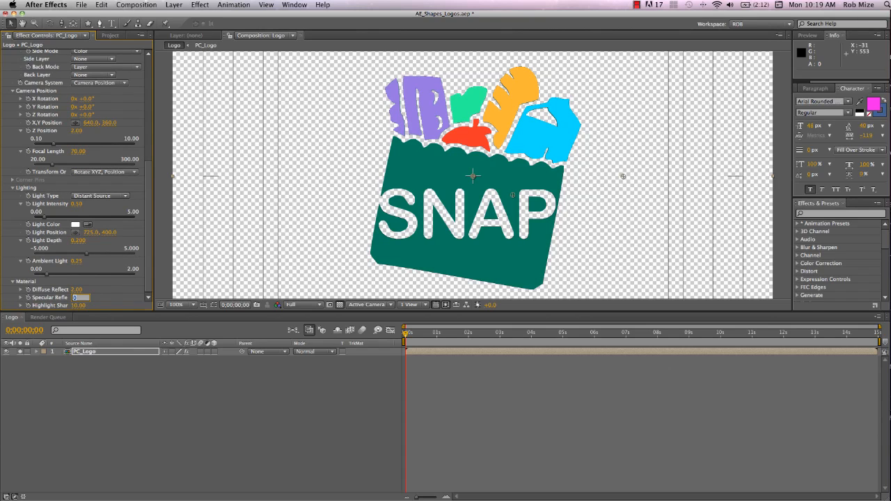
text(.5)
key(Tab)
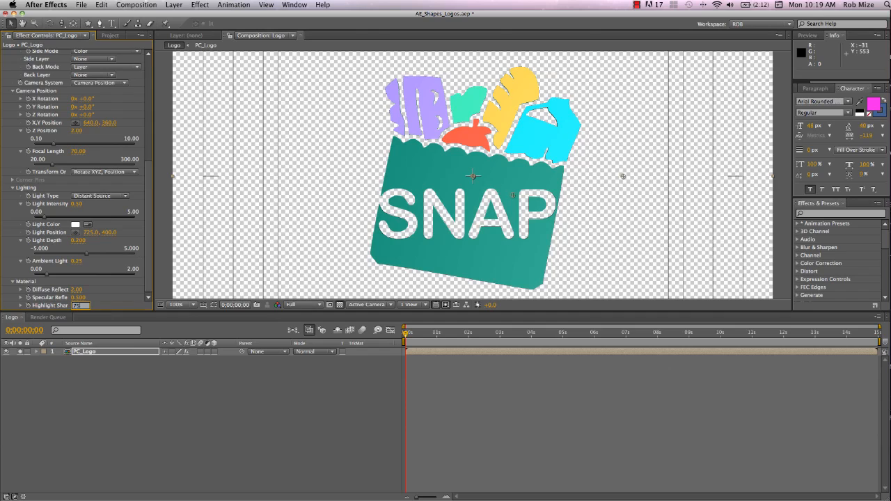
text(75)
key(Return)
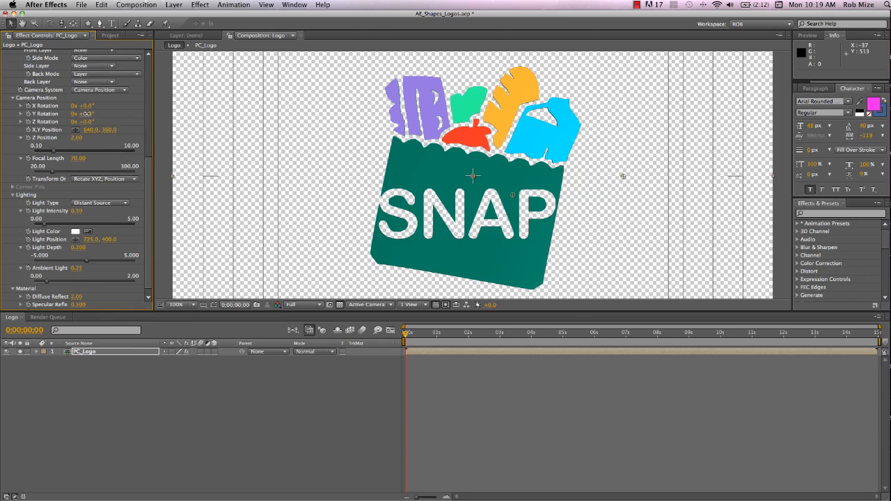
Step: Rotate Shatter's camera position to -18° on Y and turn off the transparency grid
mouse_move(85, 114)
mouse_down()
mouse_move(87, 122)
mouse_move(73, 122)
mouse_up()
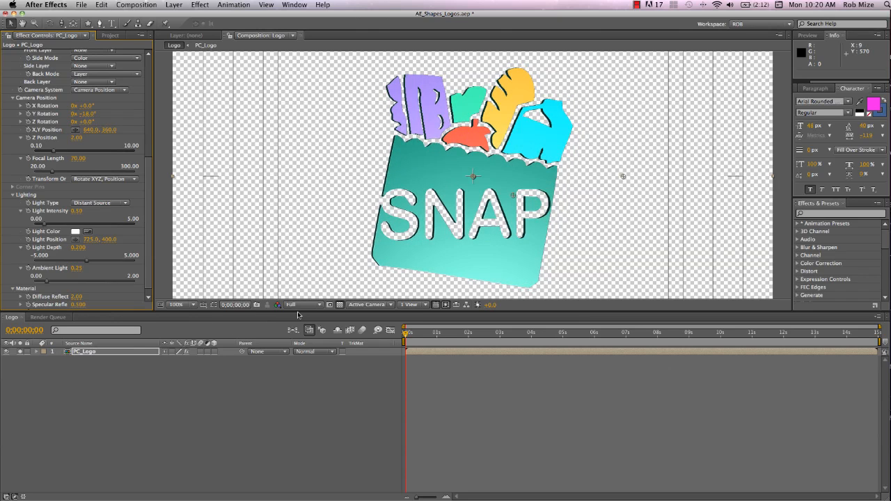
click(340, 306)
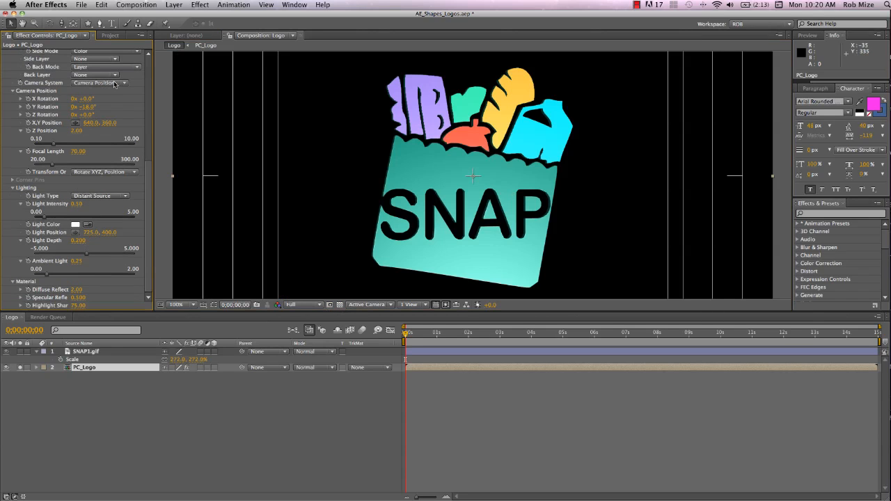
Step: Set Shatter's Camera System to Comp Camera and add a new 35mm camera to the Logo composition
click(124, 84)
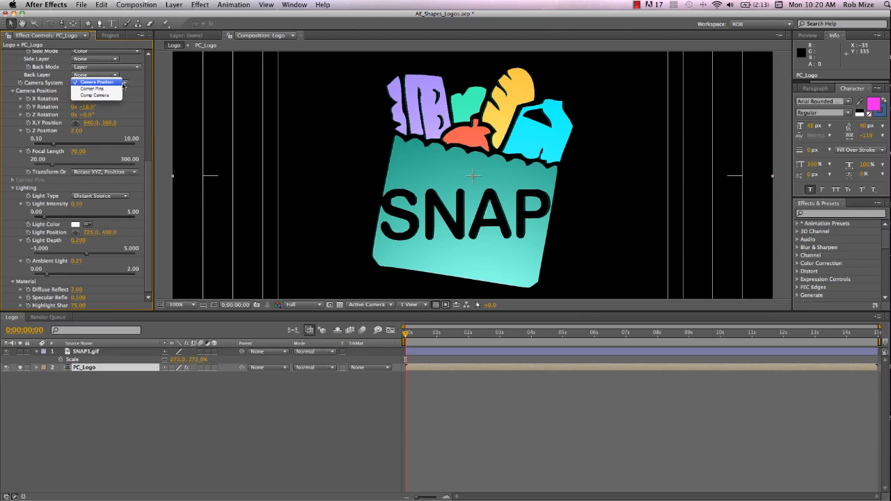
click(101, 95)
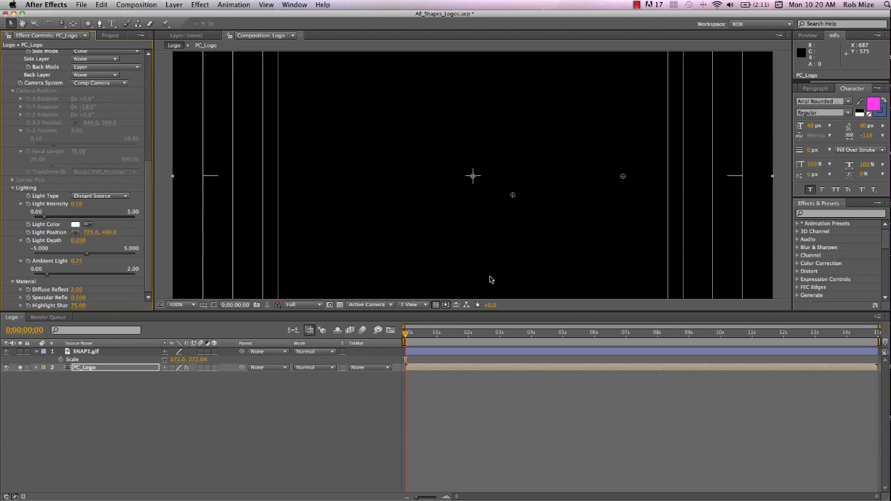
right_click(91, 413)
mouse_move(123, 418)
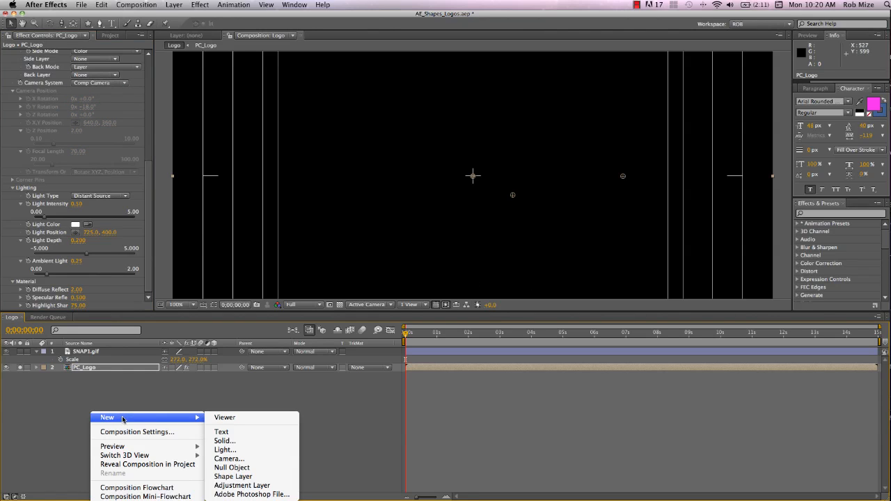
click(239, 458)
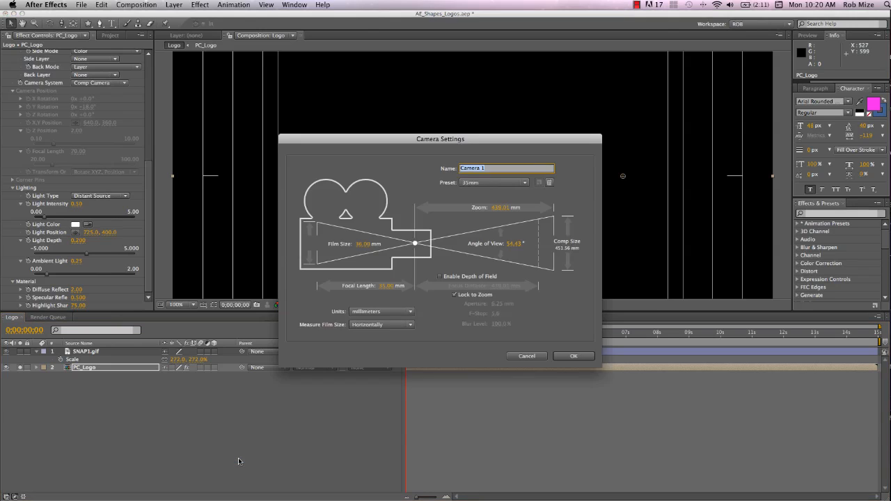
key(Return)
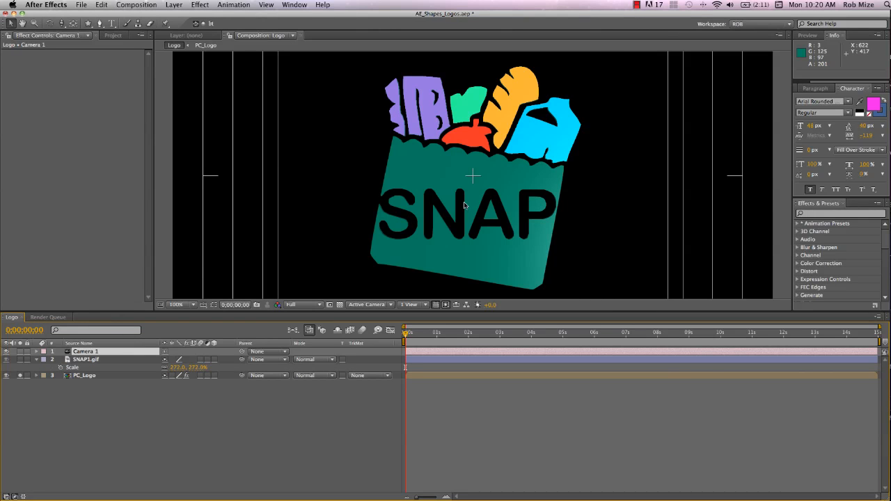
Step: Orbit the camera around the extruded logo to view it from behind
key(c)
key(c)
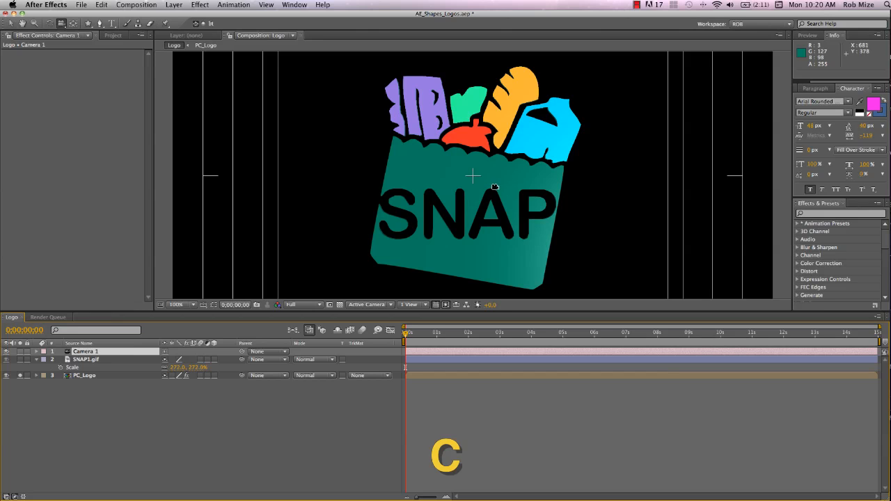
key(c)
drag(496, 187, 233, 184)
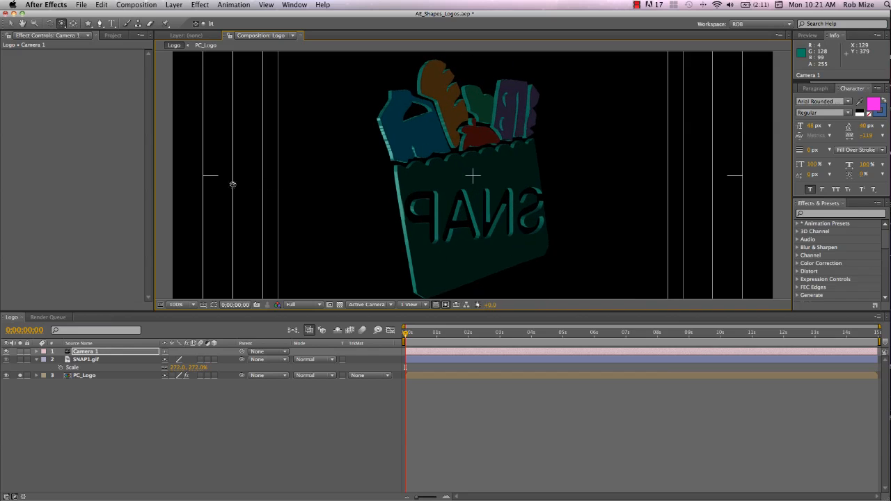
Step: Turn on Collapse Transformations for the PC_Logo layer and orbit the camera past the logo's edge round to its front
click(173, 376)
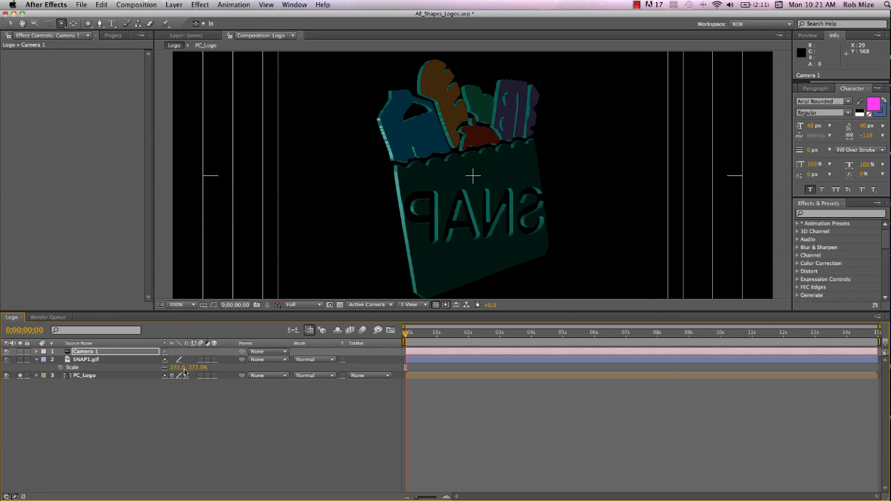
drag(409, 172, 517, 258)
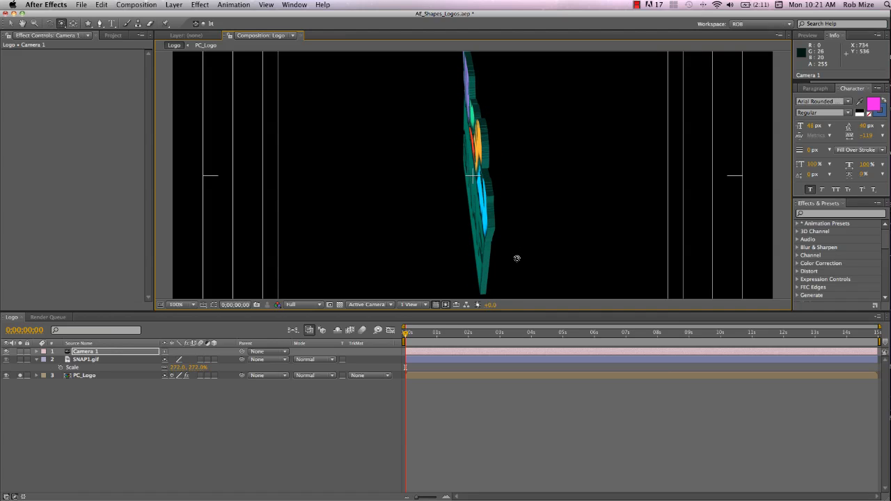
drag(515, 240, 512, 213)
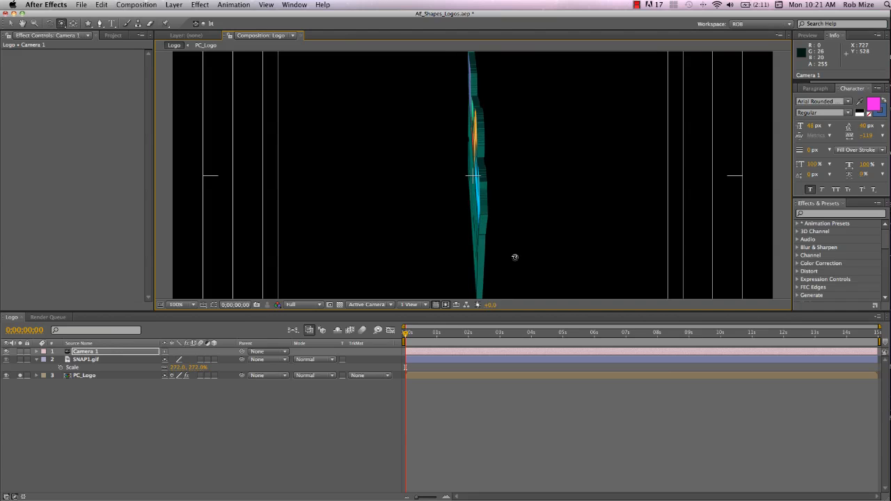
drag(514, 256, 483, 136)
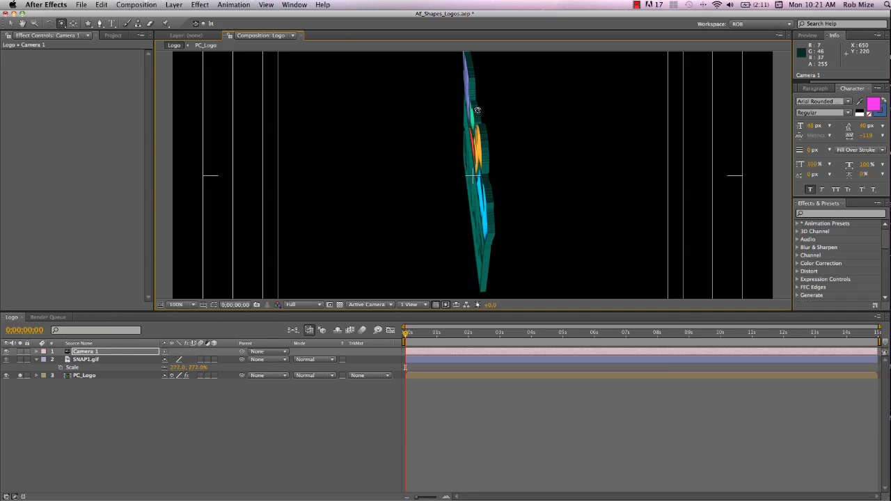
drag(477, 260, 620, 193)
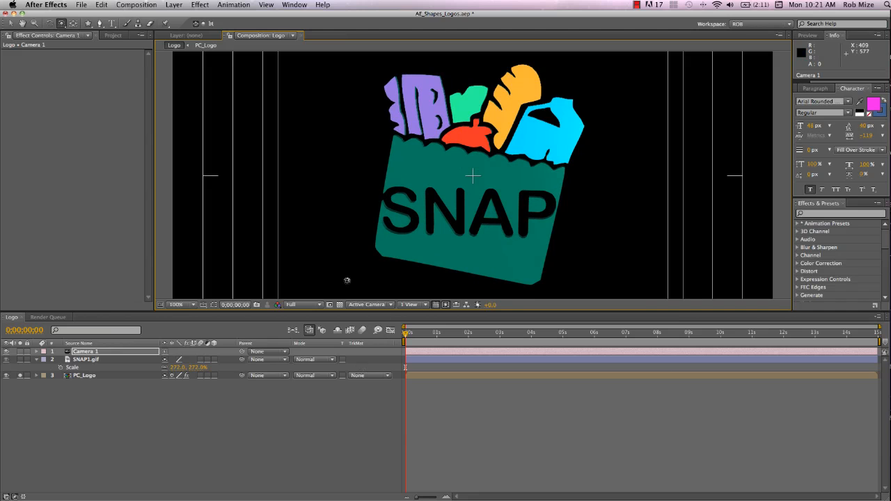
Step: Turn on the transparency grid and move the camera in close to examine the edges along the top of the bag
click(339, 305)
drag(497, 180, 495, 45)
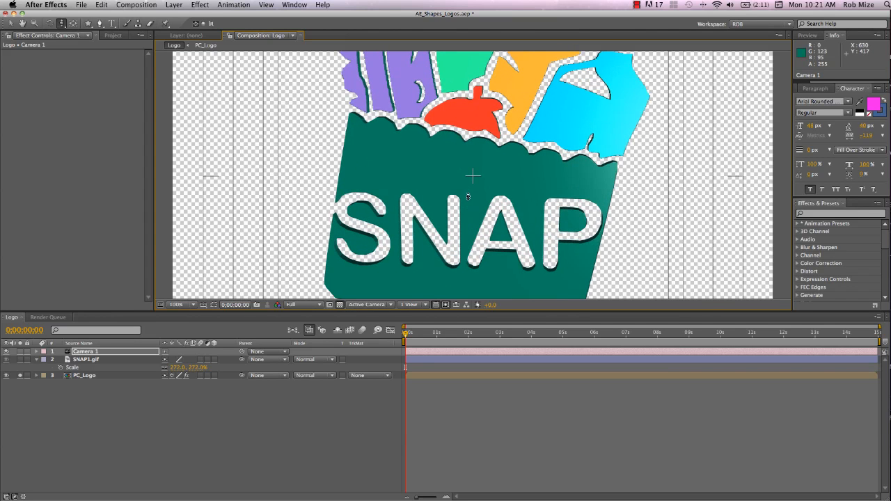
mouse_move(468, 196)
mouse_down()
mouse_move(467, 183)
mouse_move(467, 202)
mouse_up()
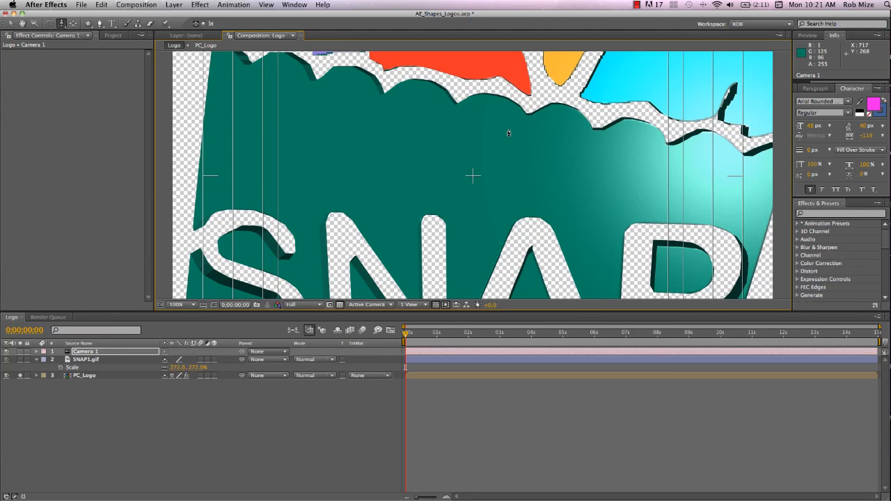
key(h)
drag(509, 143, 390, 277)
key(c)
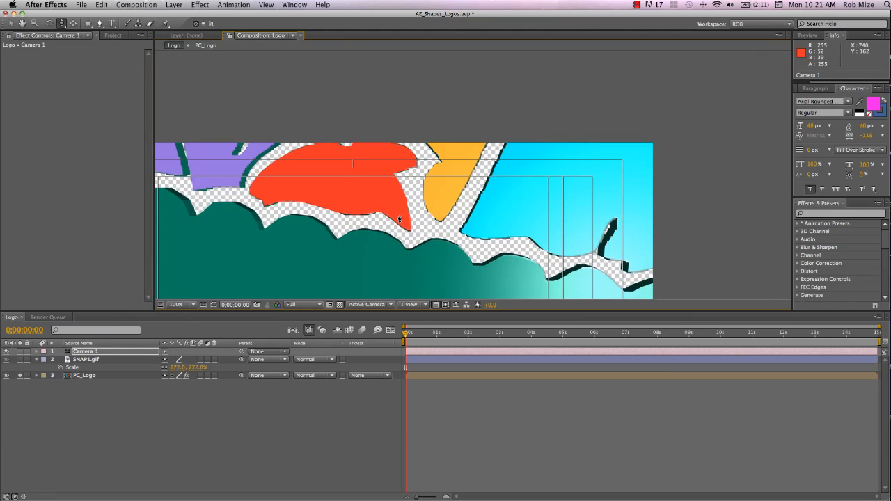
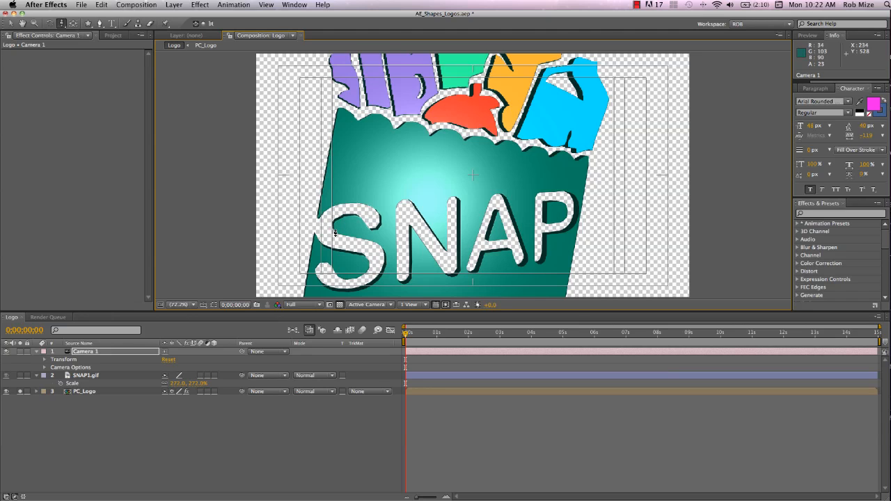
Step: Open the PC_Logo composition and duplicate Shape Layer 1 until there are twelve shape layers
double_click(98, 393)
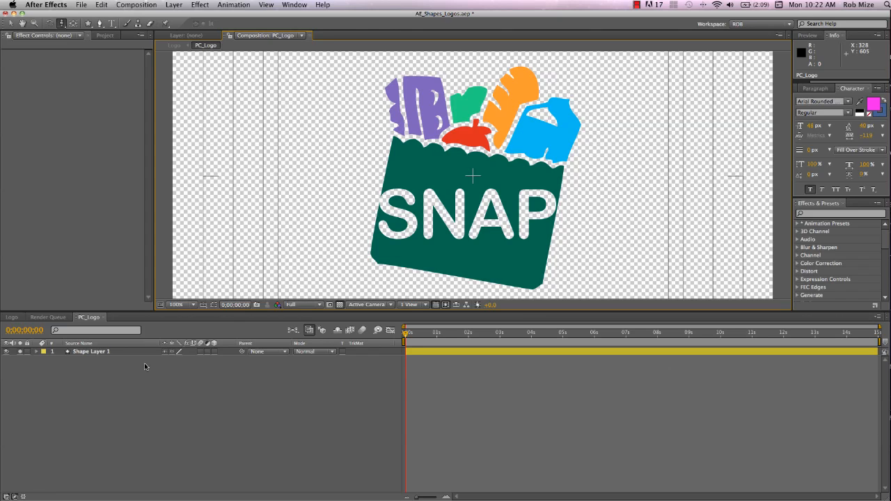
click(86, 351)
key(super+d)
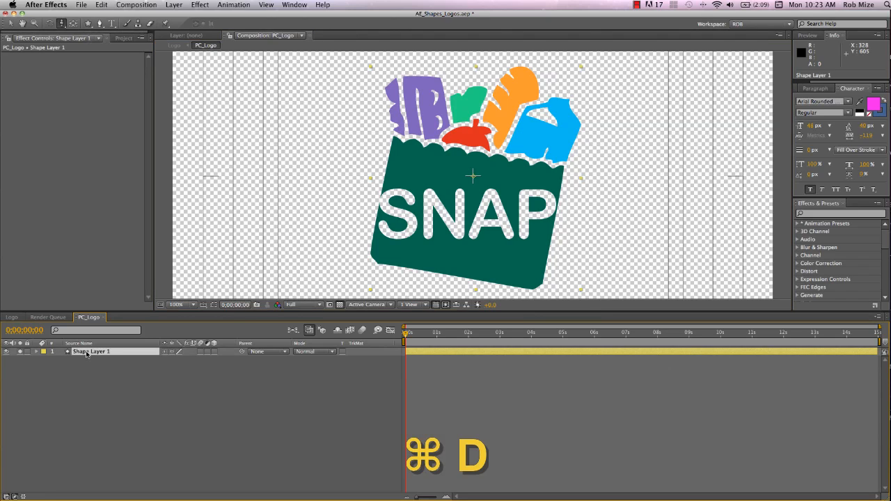
key(super+d)
key(super+d)
key(super+d)
key(super+d)
key(super+d)
key(super+d)
key(super+d)
key(super+d)
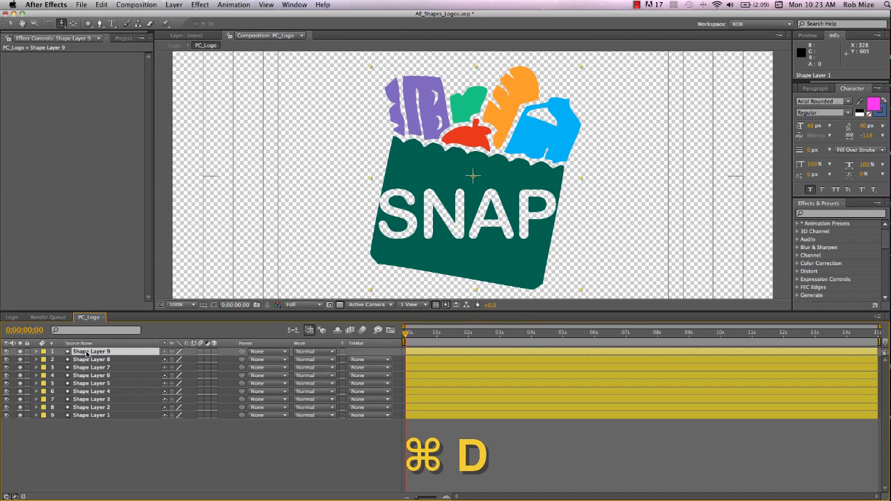
key(super+d)
key(super+d)
key(super+d)
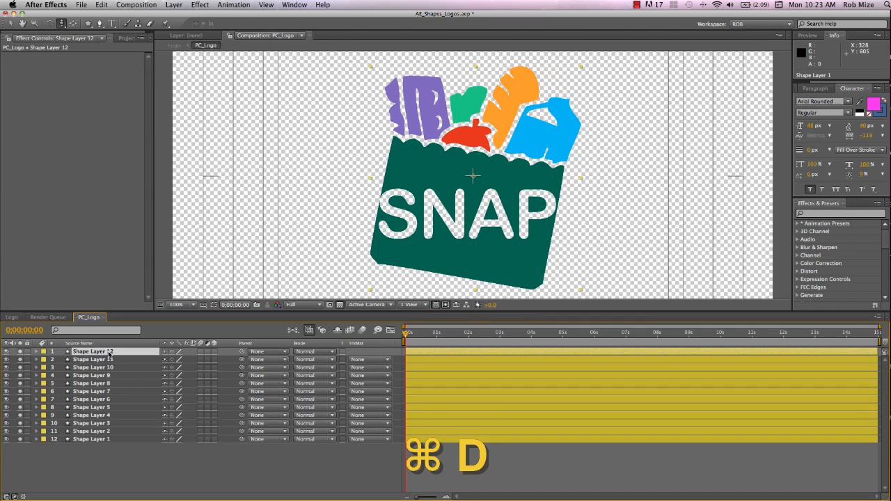
Step: Make all twelve shape layers 3D and reveal their Position properties
shift+click(110, 440)
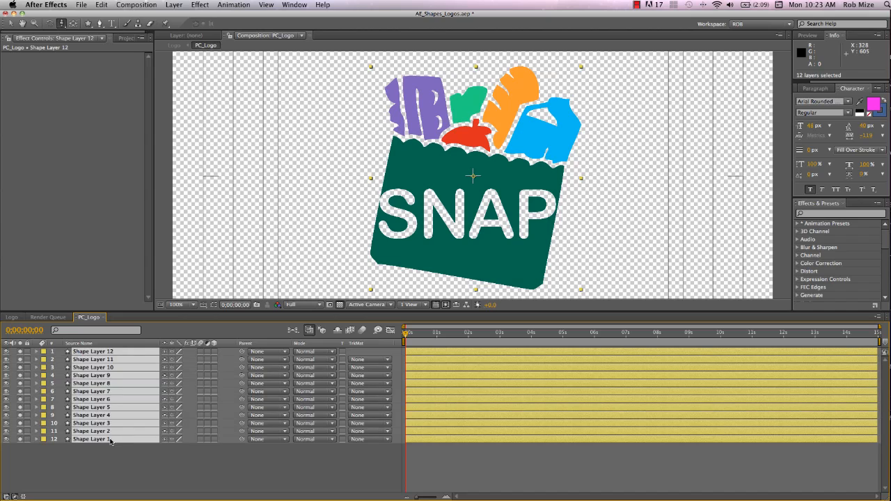
click(215, 351)
key(p)
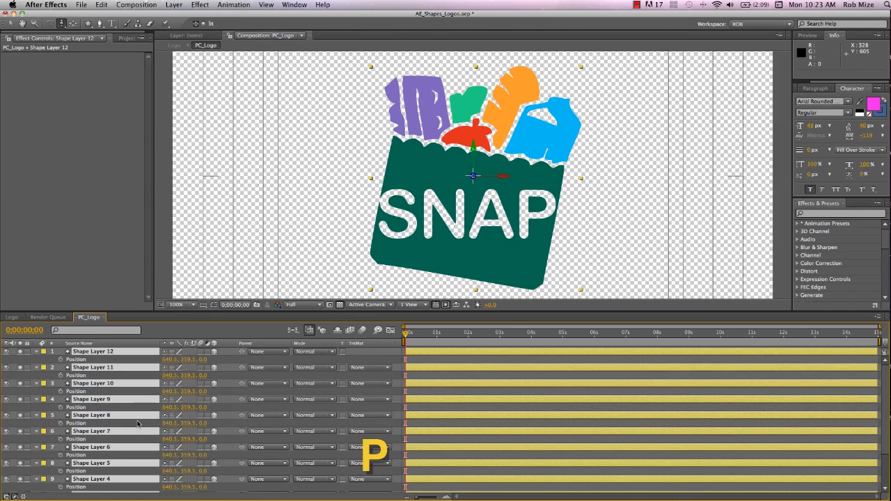
Step: Set the Z position of Shape Layers 12, 11, 10, 9 and 8 to 1, 2, 3, 4 and 5 respectively
click(152, 360)
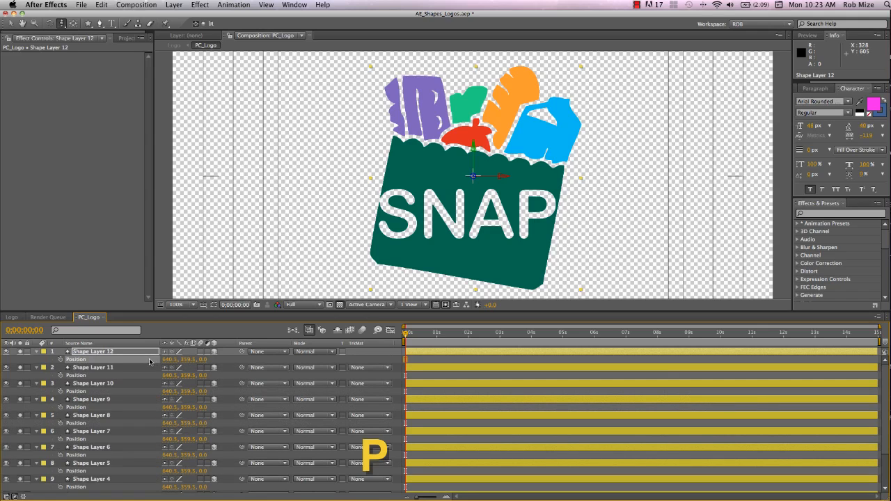
click(202, 359)
text(1)
click(202, 376)
text(2)
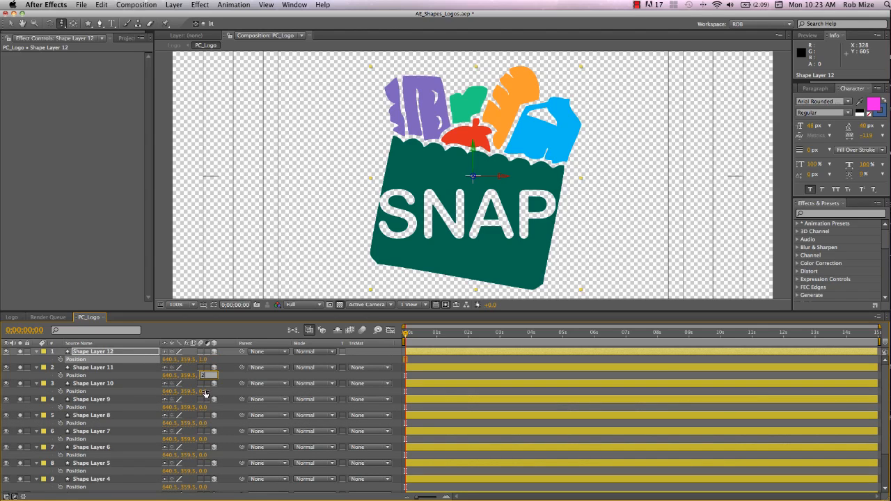
click(203, 391)
text(3)
click(203, 408)
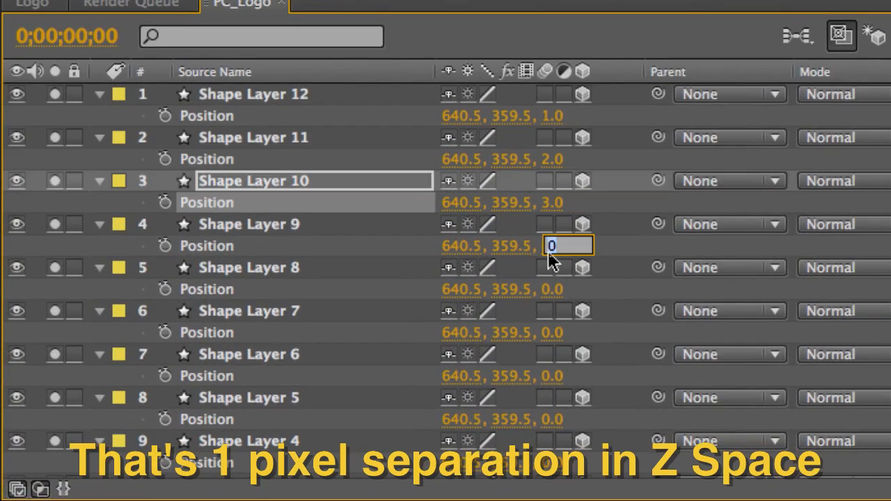
text(4)
click(553, 290)
text(5)
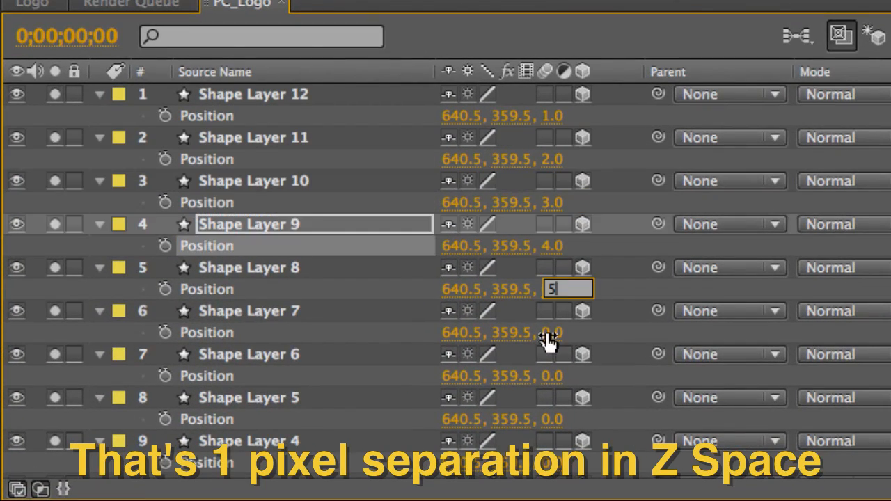
Step: Set the Z position of Shape Layers 7, 6, 5 and 4 to 6, 7, 8 and 9 respectively
click(550, 333)
text(6)
click(551, 375)
text(7)
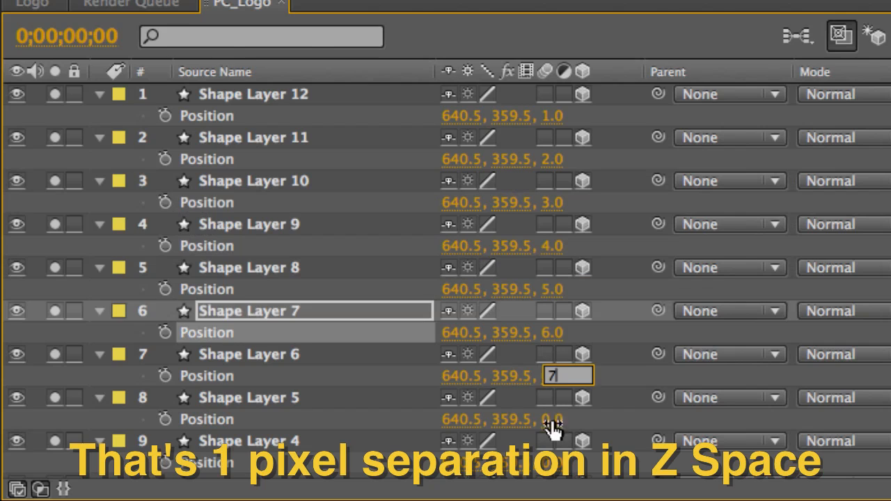
click(551, 420)
text(8)
click(547, 463)
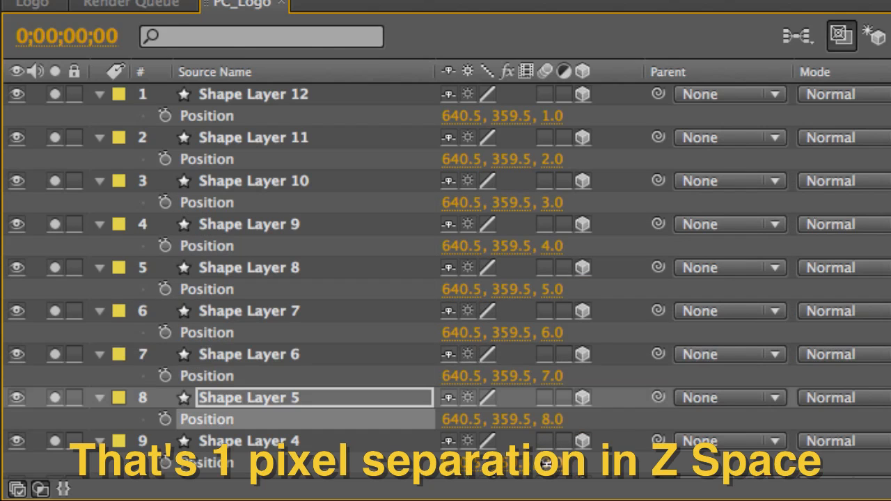
text(9)
key(Return)
Step: Set the Z position of Shape Layers 3, 2 and 1 to 10, 11 and 12 respectively
scroll(529, 202, down, 3)
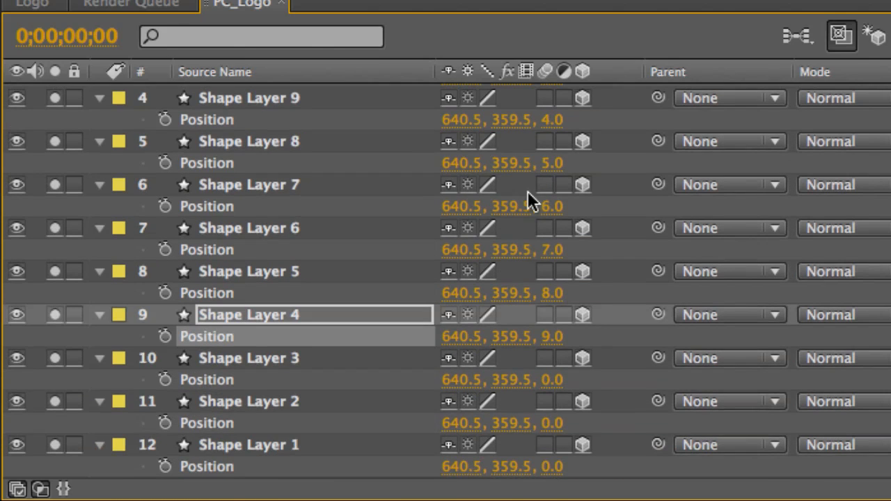
click(550, 379)
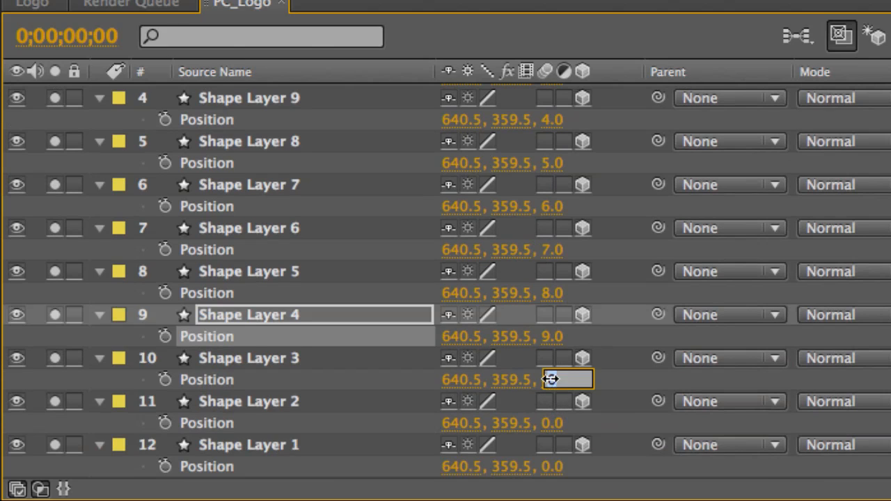
text(10)
key(Return)
click(550, 423)
text(11)
key(Return)
click(551, 466)
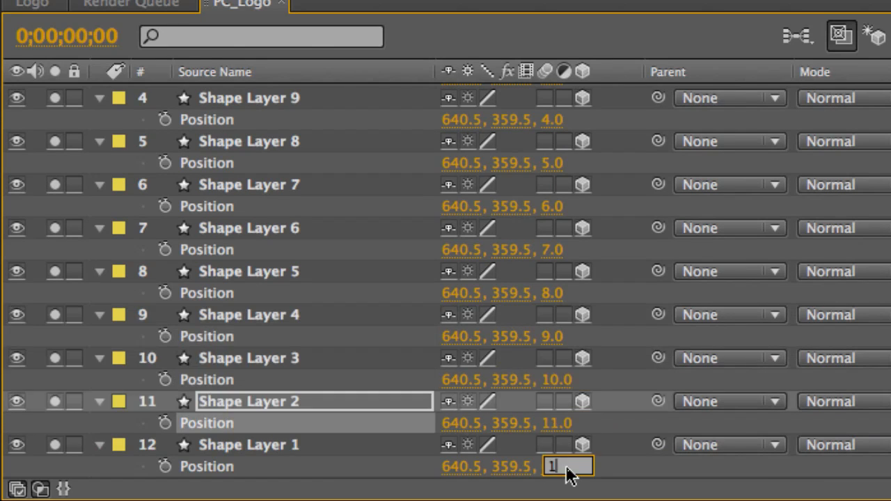
text(12)
key(Return)
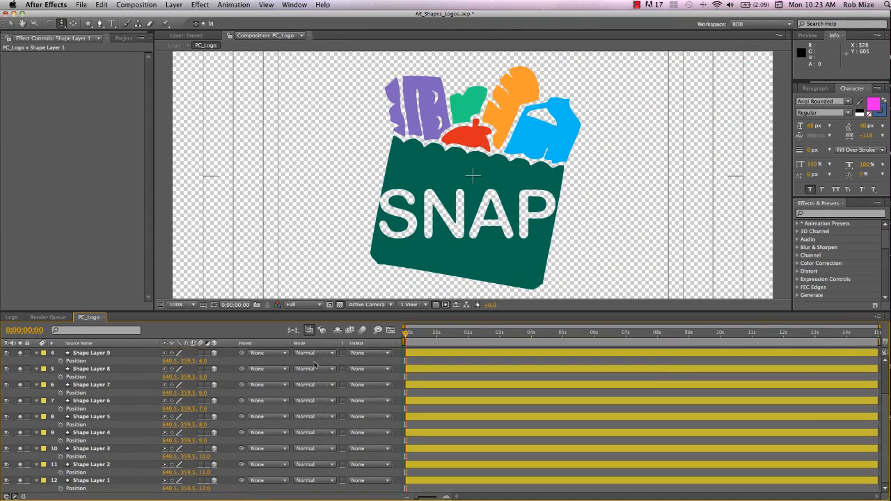
Step: Parent Shape Layers 1 through 11 to Shape Layer 12
click(104, 480)
scroll(112, 460, up, 3)
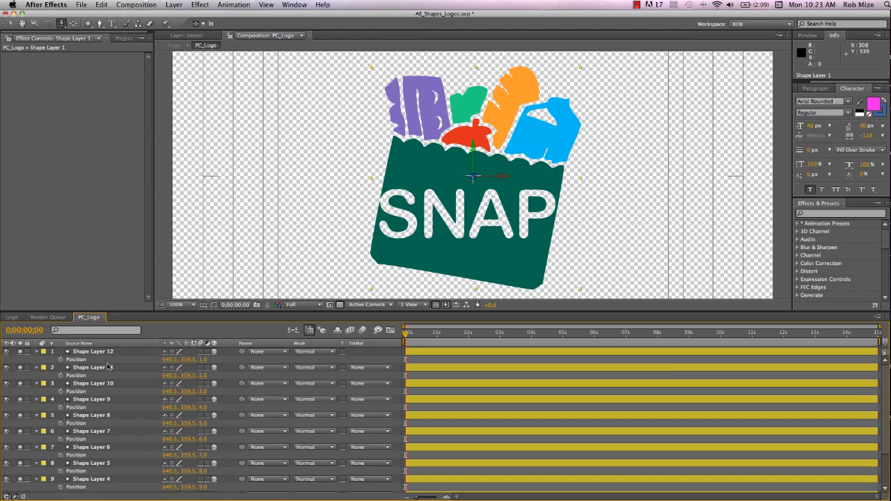
shift+click(108, 366)
drag(241, 367, 133, 350)
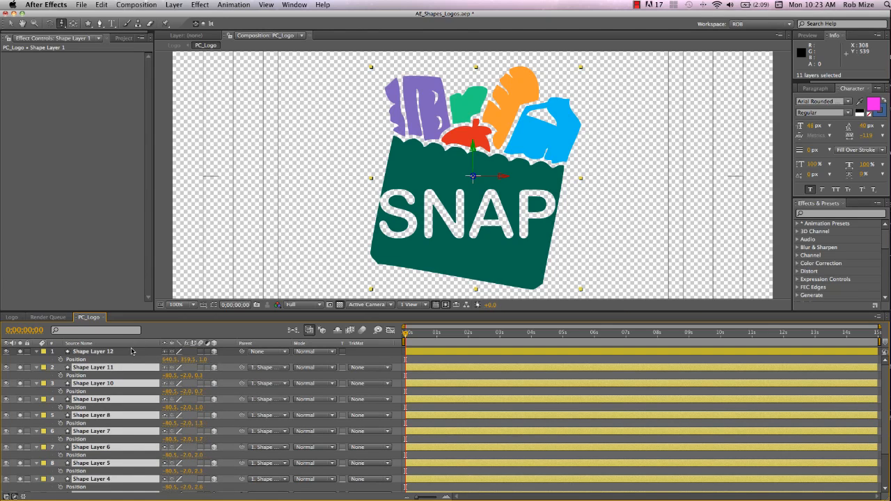
Step: Reveal the rotation properties of Shape Layer 12 and turn its Y orientation to 313° to show the stacked edges
click(130, 352)
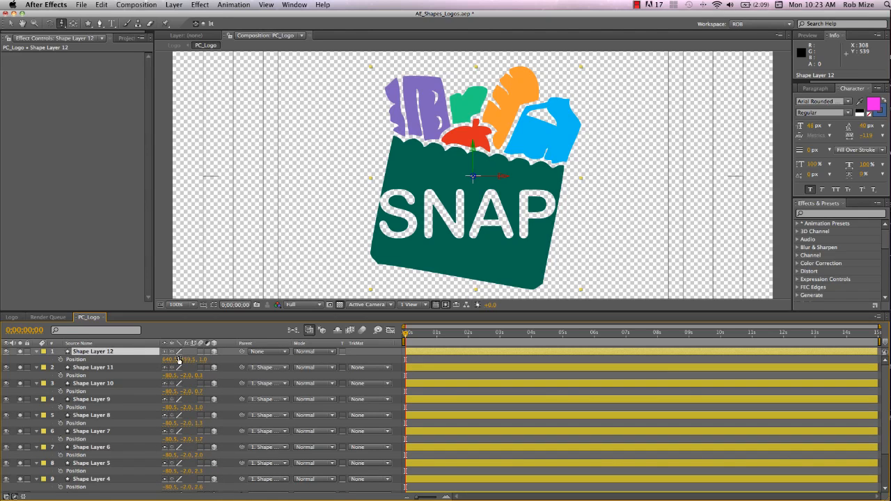
key(r)
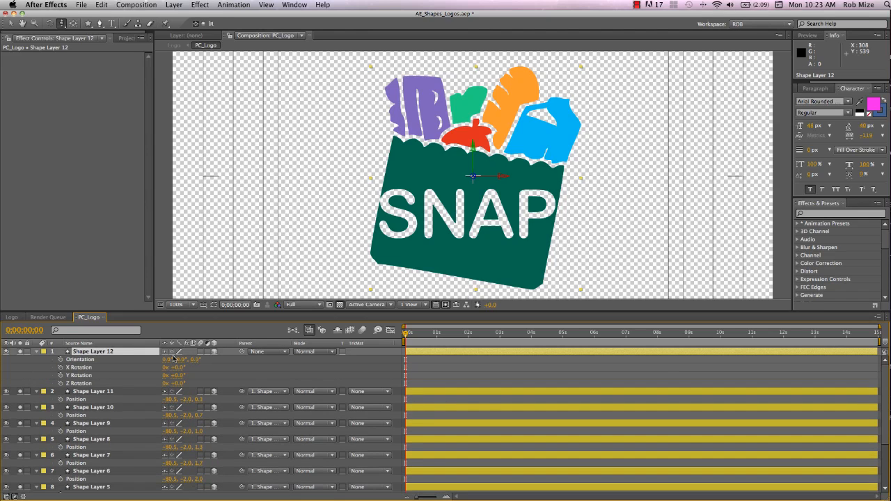
drag(174, 359, 235, 359)
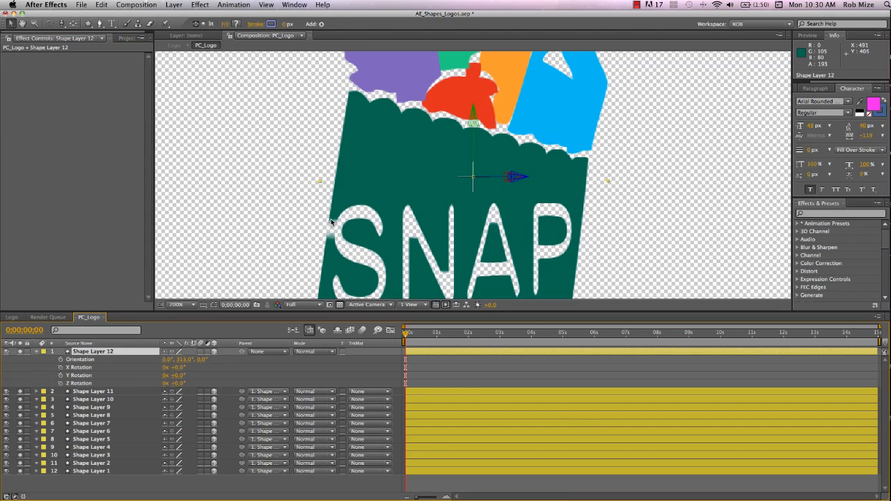
Step: Apply the Exposure effect to Shape Layers 1 through 11 and lower their Exposure to -2.40
click(107, 392)
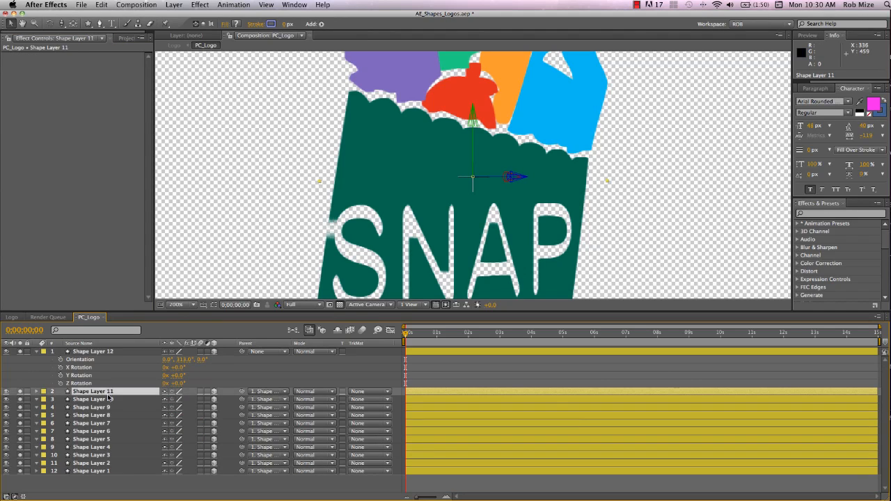
shift+click(110, 472)
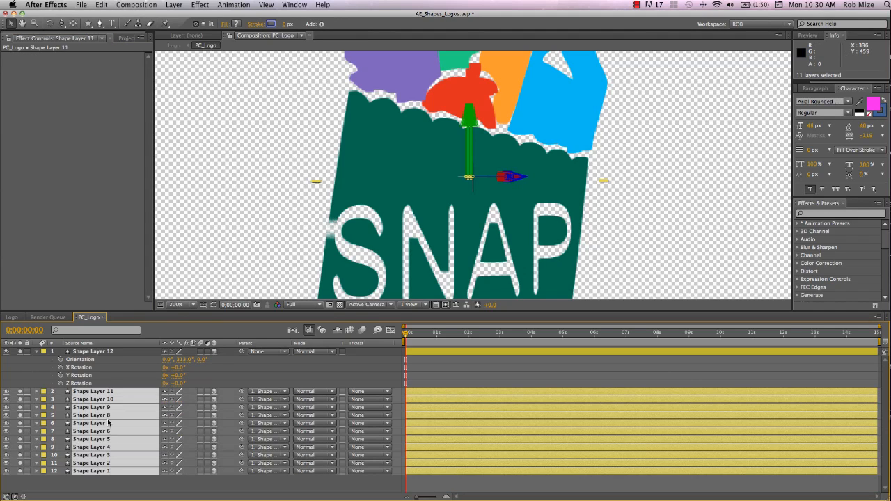
right_click(64, 114)
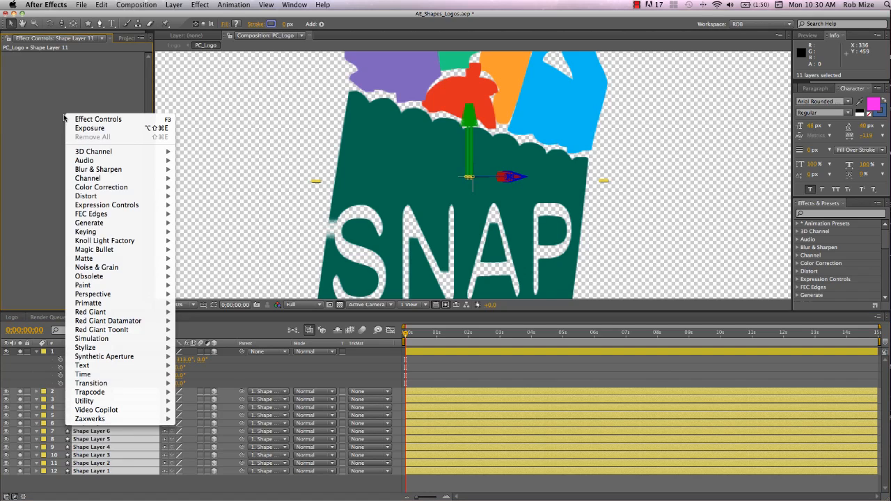
mouse_move(101, 188)
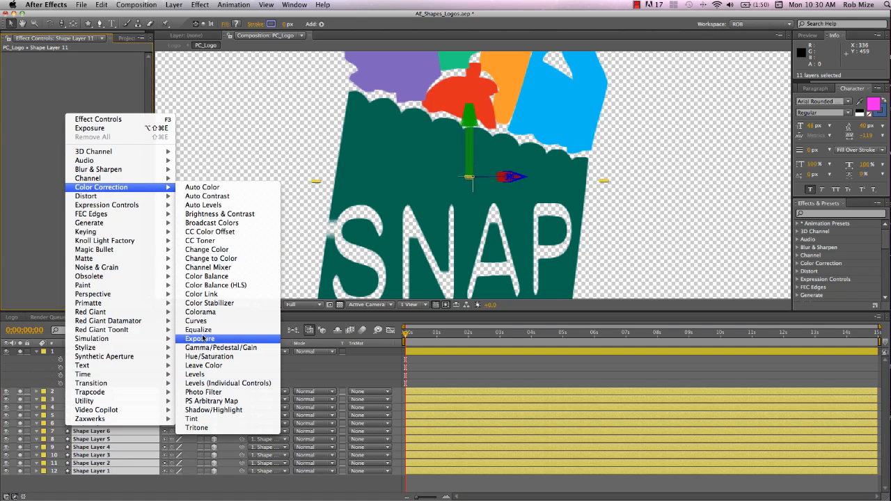
click(200, 339)
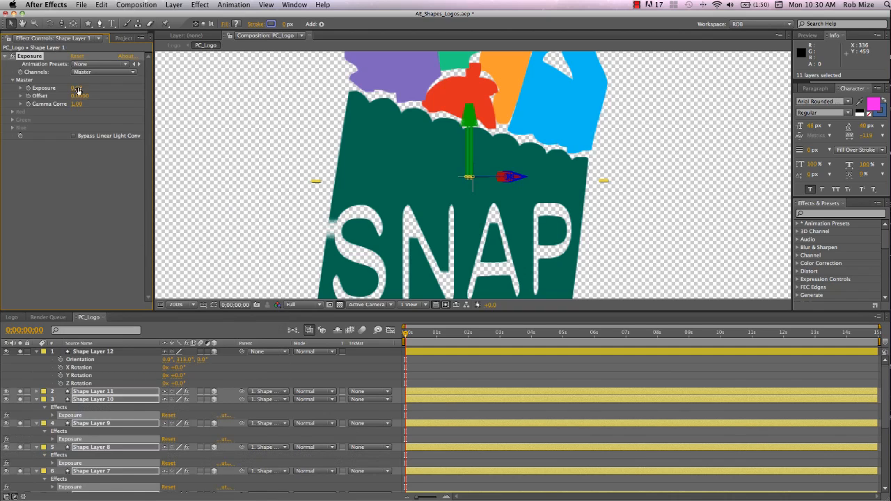
drag(78, 91, 67, 87)
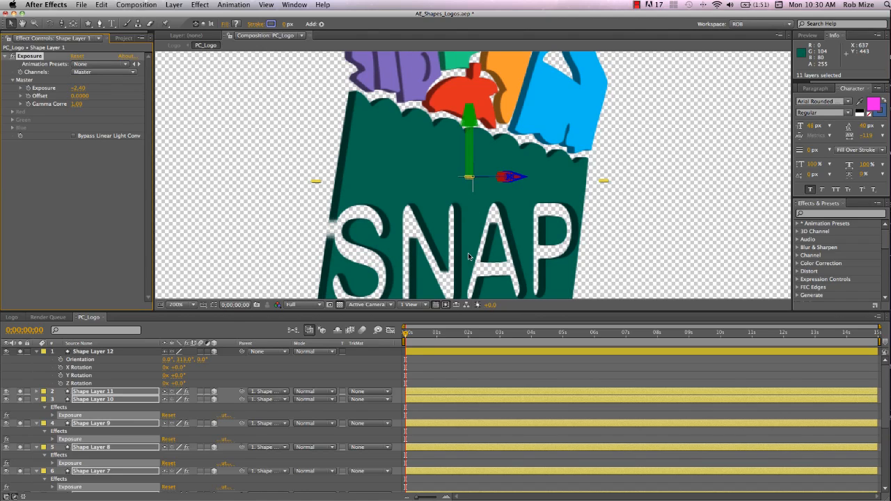
Step: Collapse the expanded properties of all twelve shape layers, leaving no layer selected
key(super+a)
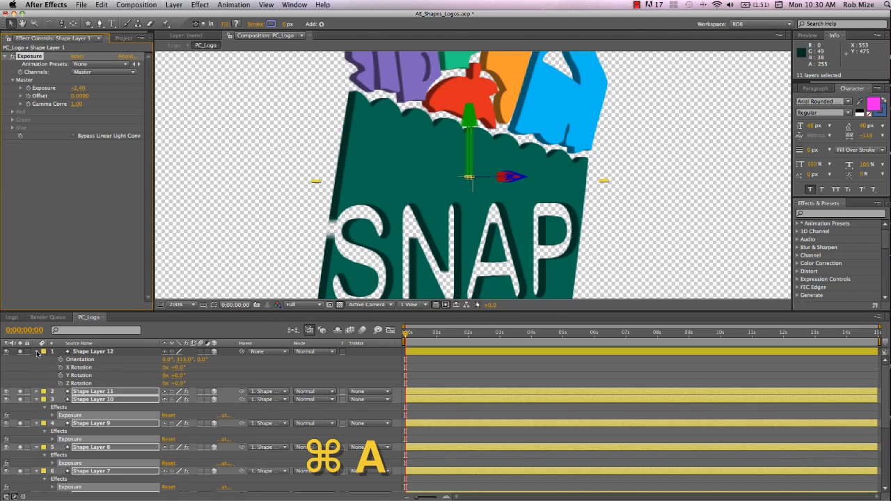
click(80, 353)
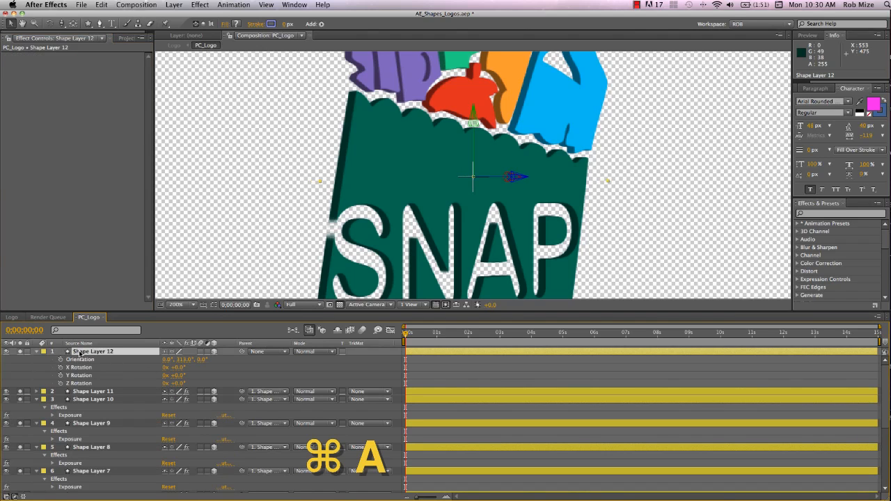
key(super+a)
key(u)
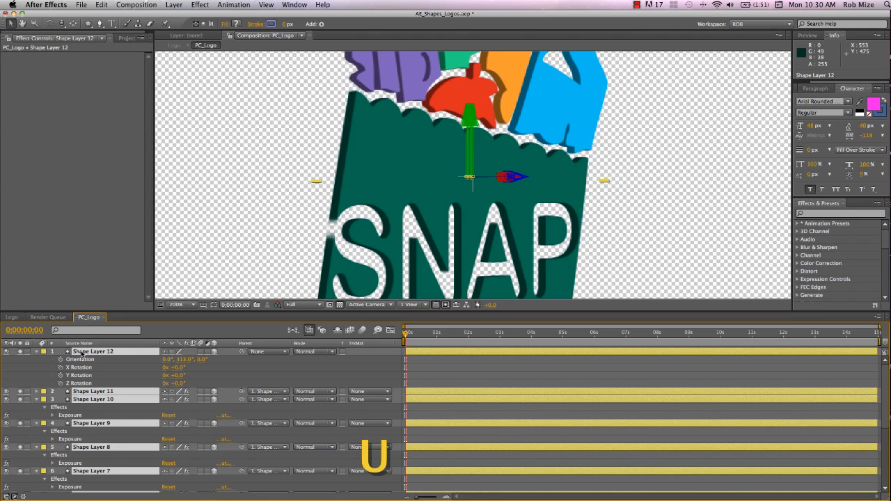
key(u)
click(128, 460)
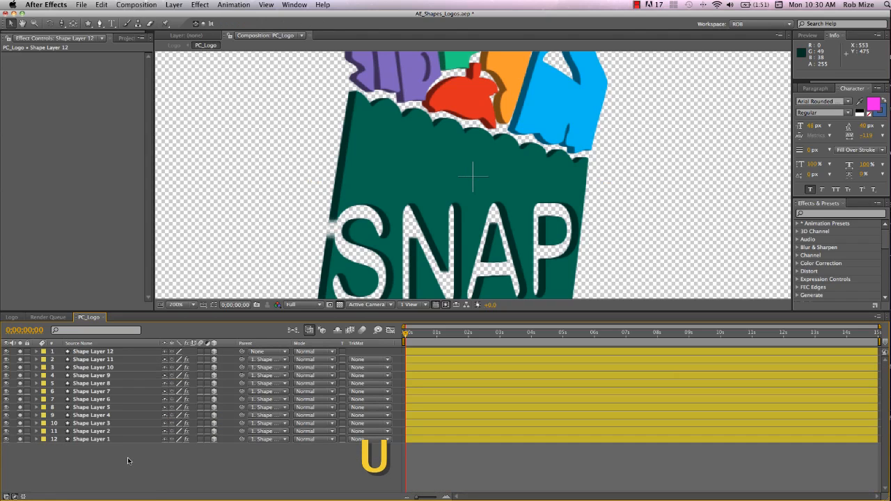
Step: Add a camera with the 35mm preset and reset Shape Layer 12's Y orientation to 0°
right_click(126, 460)
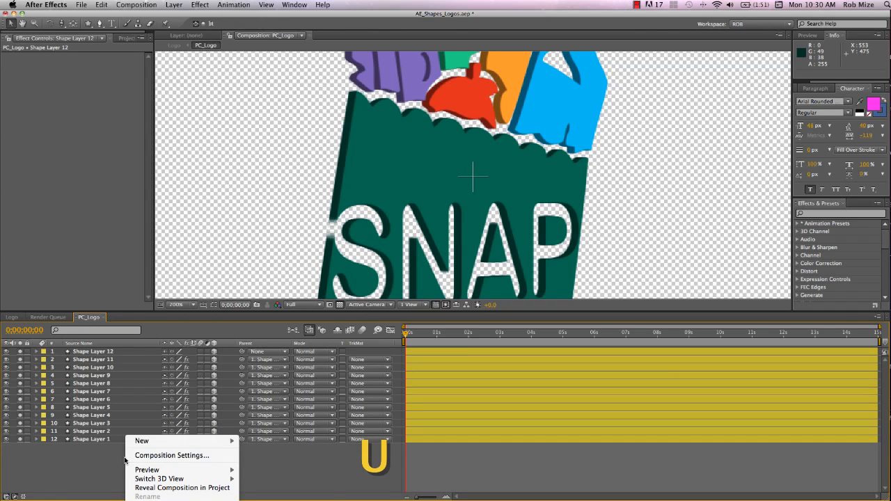
mouse_move(135, 442)
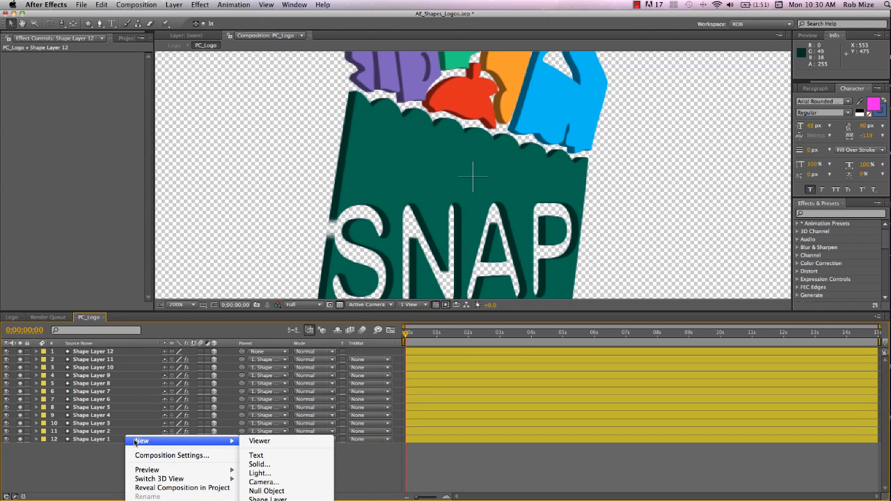
click(274, 488)
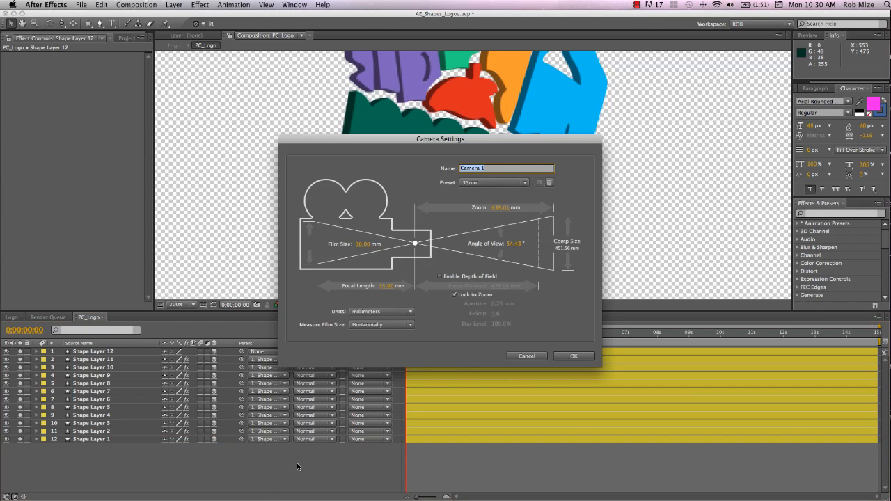
key(Return)
key(r)
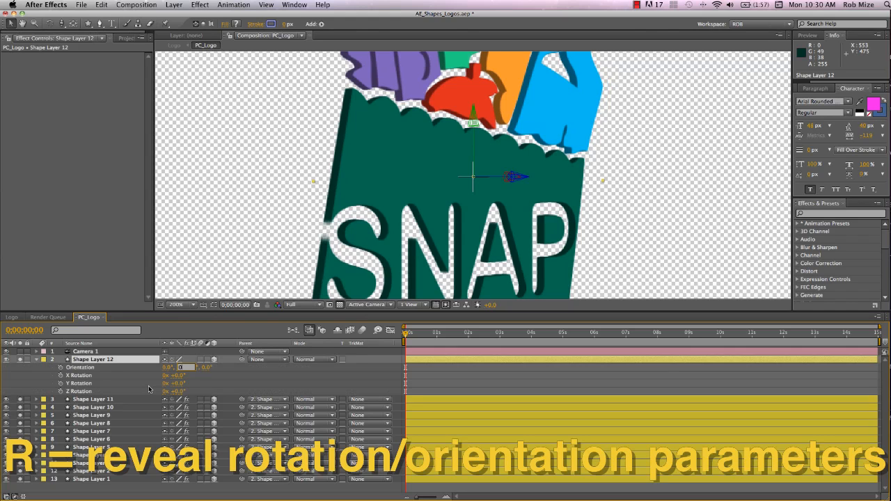
click(160, 490)
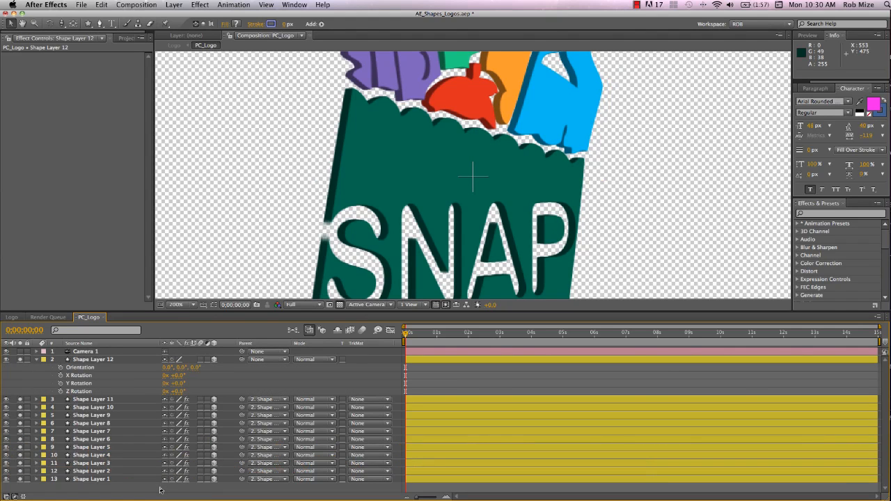
Step: Cycle through the camera tools and track the camera in Z to examine the stacked logo
key(c)
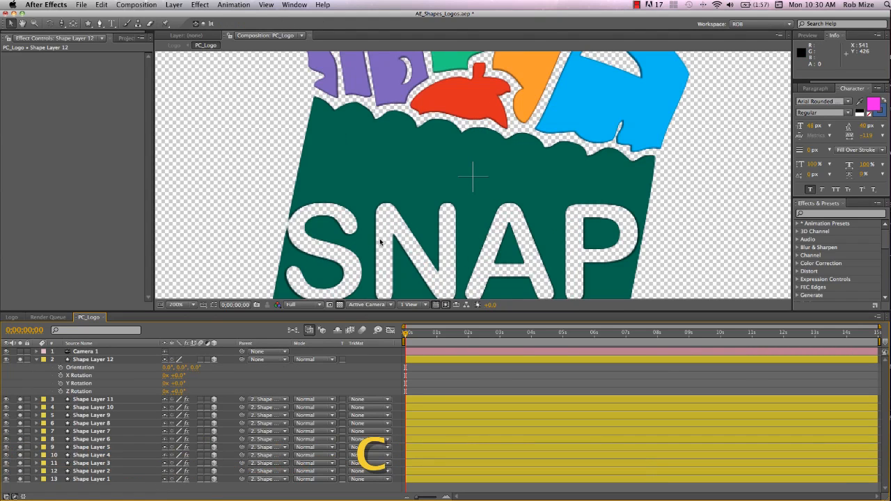
key(c)
key(c)
key(c)
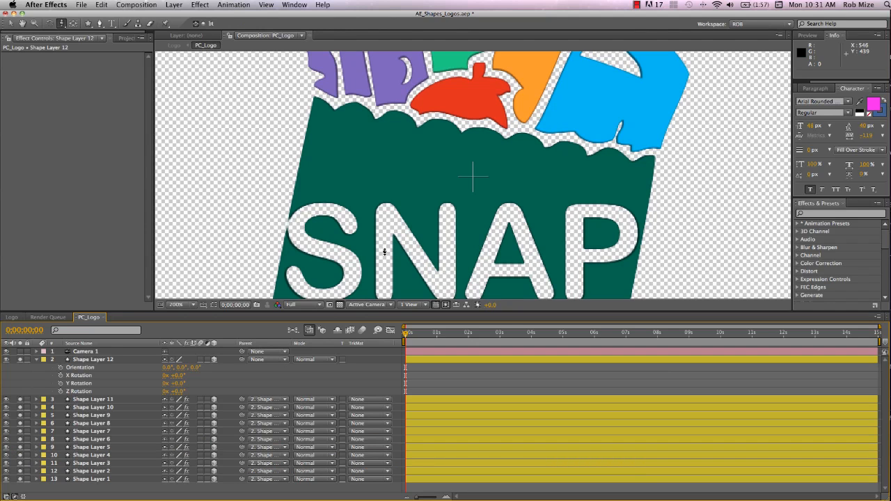
drag(384, 252, 412, 188)
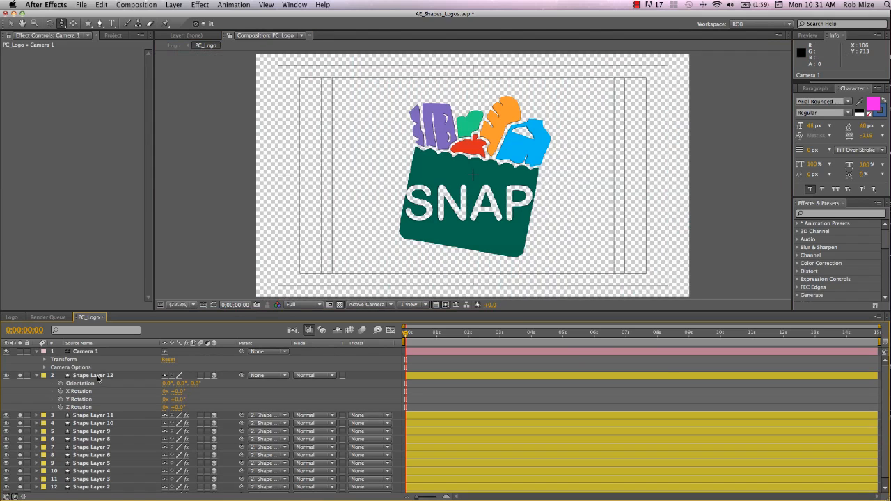
Step: Collapse the properties of all layers and add a Spot light with 100% intensity, a 90° cone angle and Casts Shadows enabled
click(98, 376)
key(super+a)
key(u)
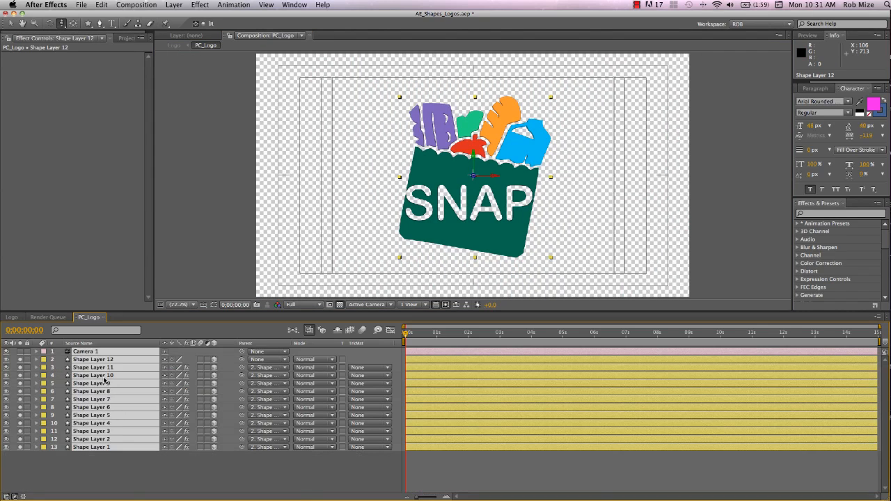
right_click(128, 463)
mouse_move(152, 443)
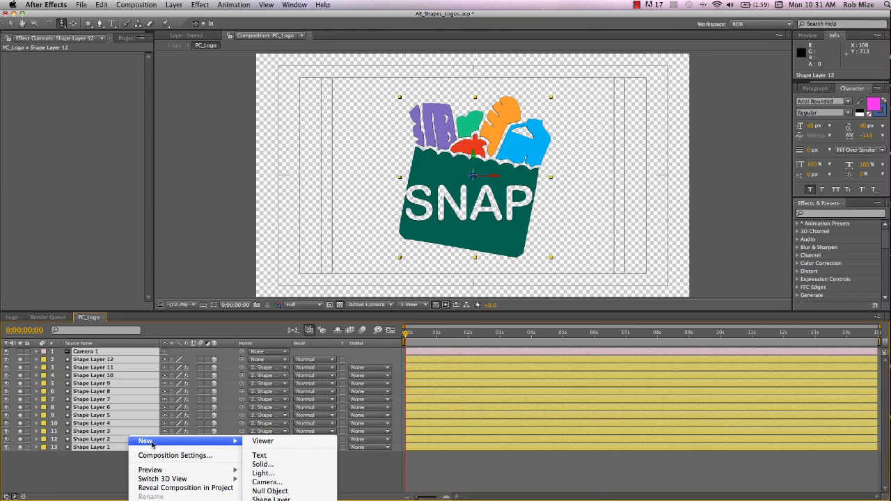
click(262, 474)
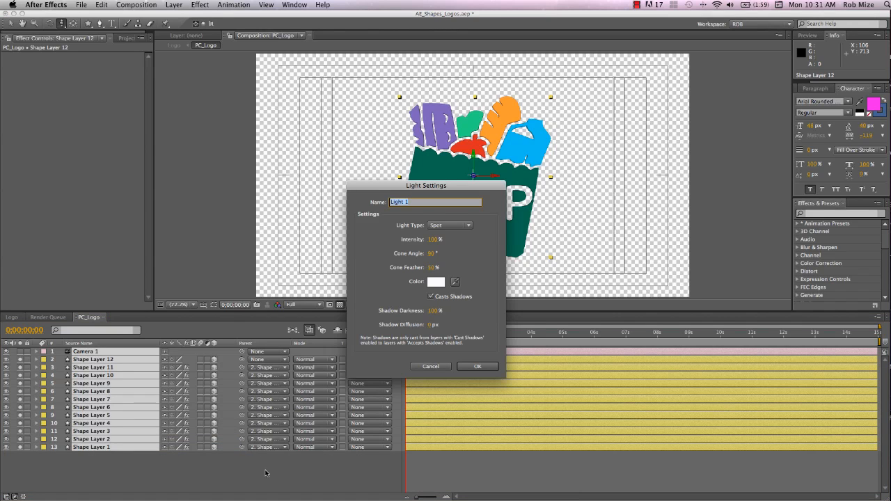
click(476, 366)
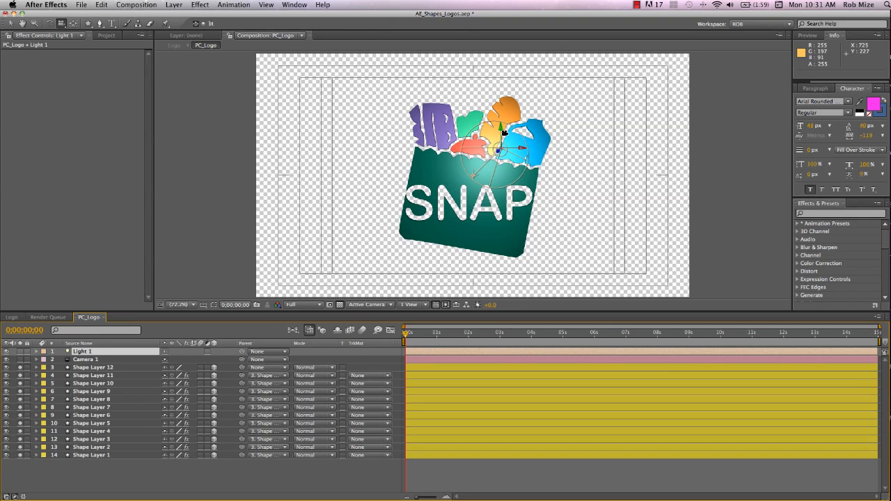
Step: Move Light 1 over the logo and then to its right side, and orbit the camera to check the shading
key(c)
key(v)
drag(500, 130, 500, 174)
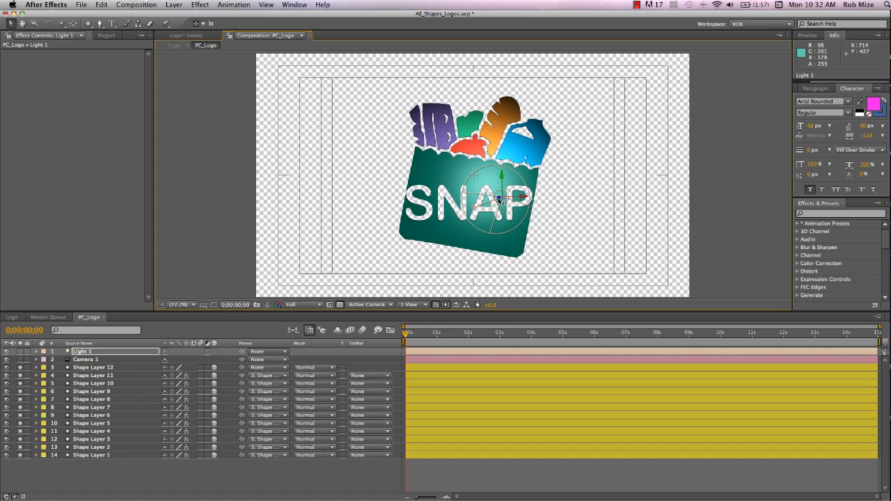
mouse_move(499, 200)
mouse_down()
mouse_move(547, 169)
mouse_move(593, 161)
mouse_up()
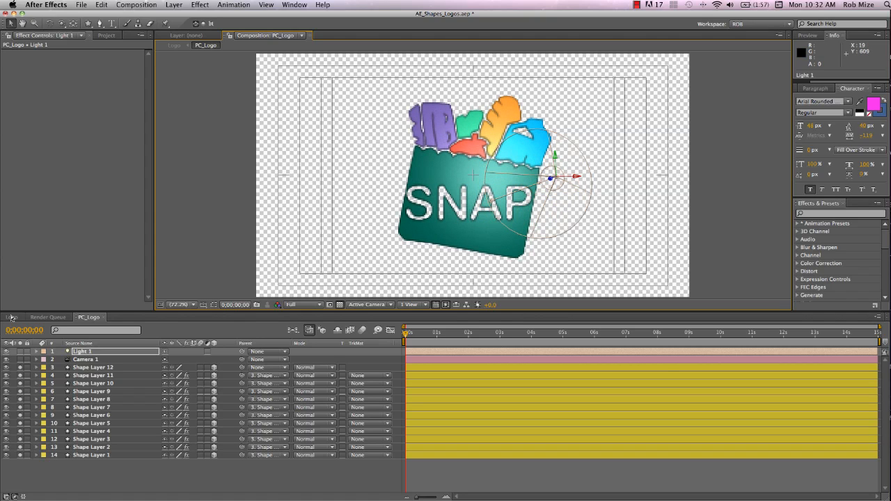
key(c)
drag(425, 214, 642, 222)
drag(554, 222, 485, 225)
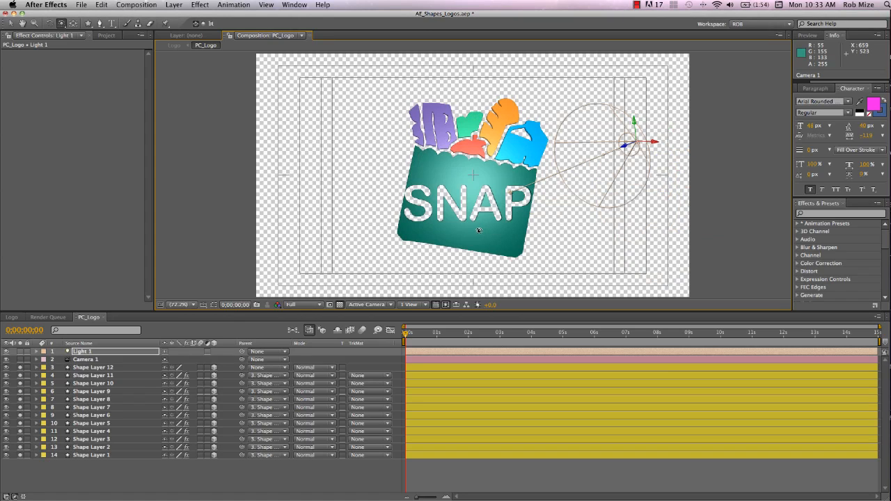
Step: Solo only Shape Layer 12 and expand its contents down to the transform properties of Shape 6
alt+click(21, 370)
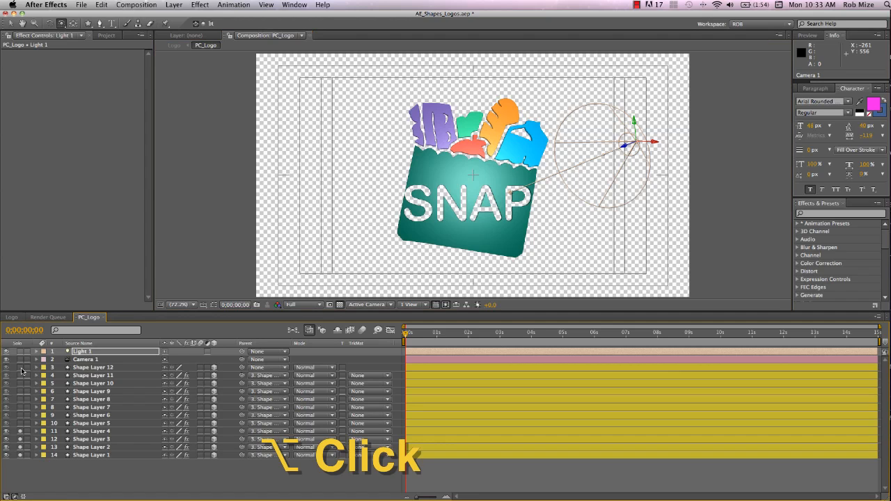
click(36, 368)
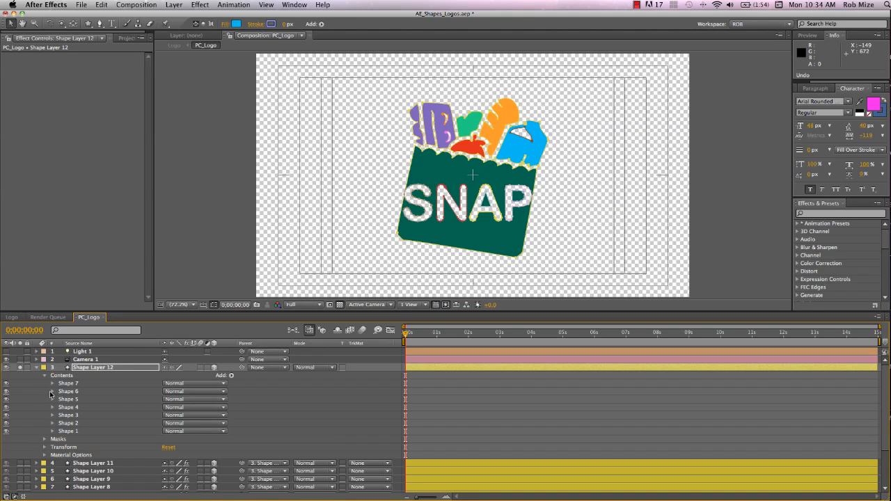
click(52, 391)
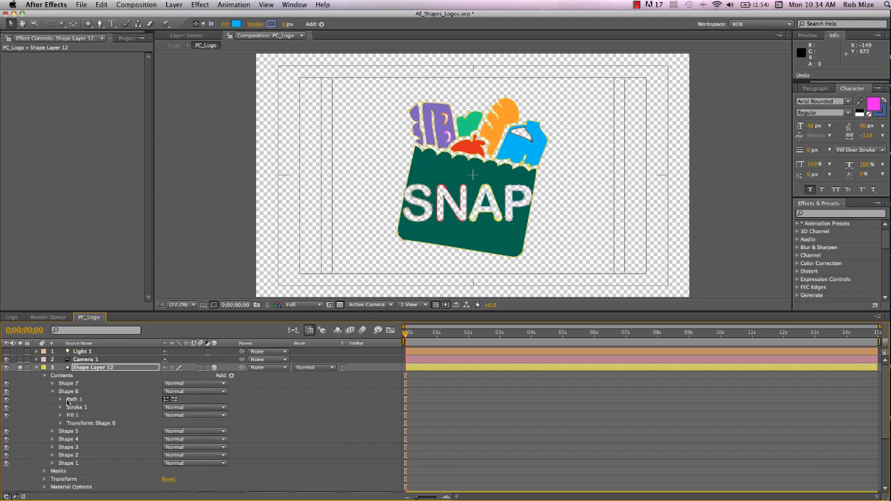
click(52, 391)
click(51, 392)
click(60, 424)
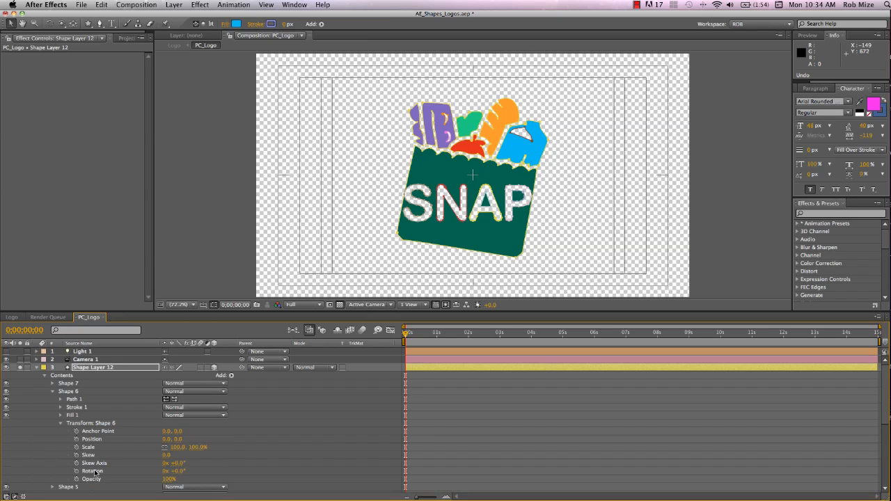
Step: Add a Position keyframe to Shape 6, the orange bread, and shift that keyframe to 0;00;01;25
scroll(99, 468, down, 2)
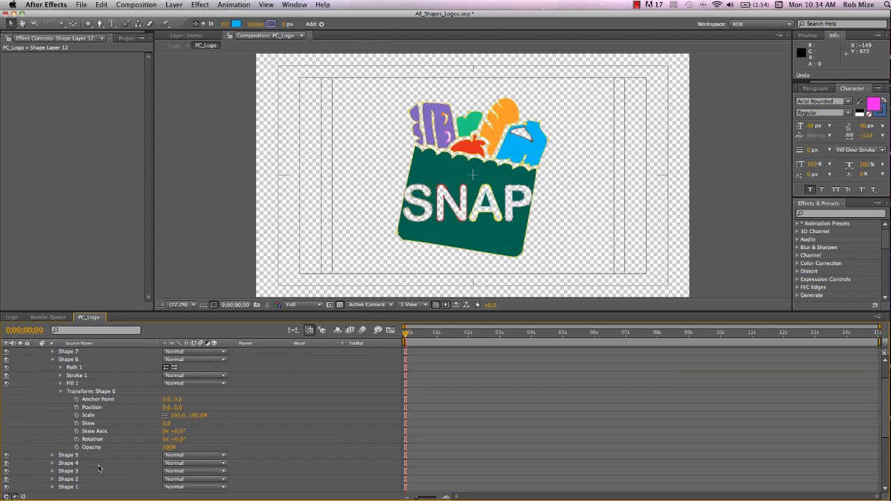
click(78, 408)
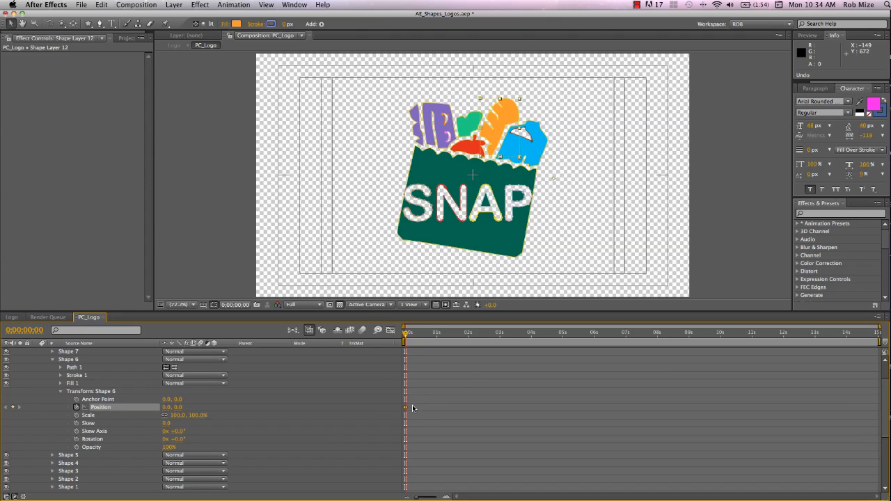
drag(406, 409, 463, 410)
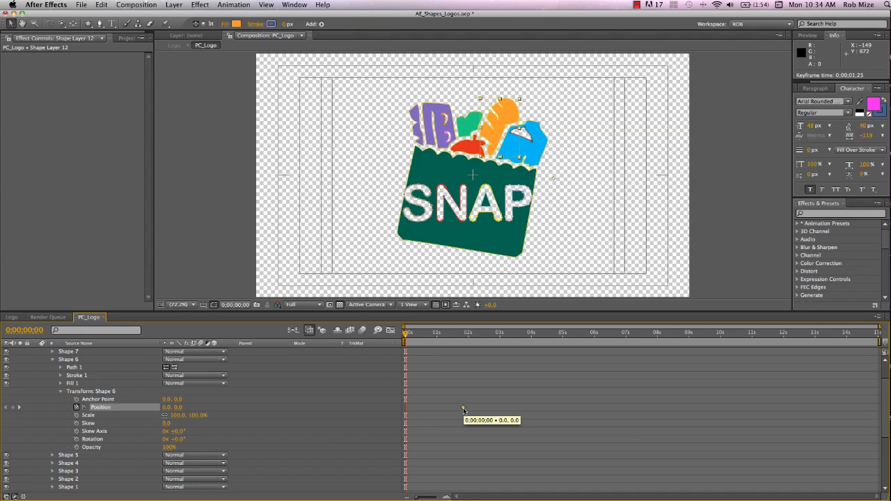
Step: Move the bread up out of the frame at 0;00;00;00 and scrub to 0;00;01;25 to preview its drop into the bag
drag(504, 118, 522, 73)
drag(542, 39, 572, 1)
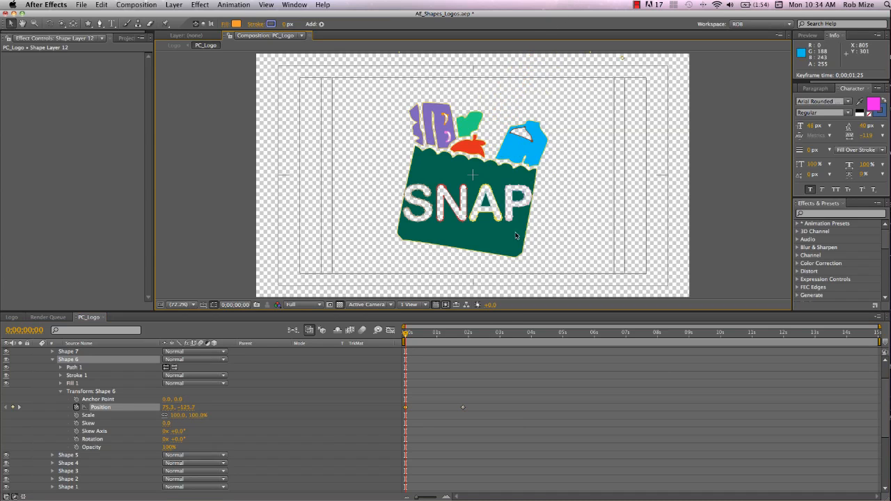
drag(406, 333, 463, 339)
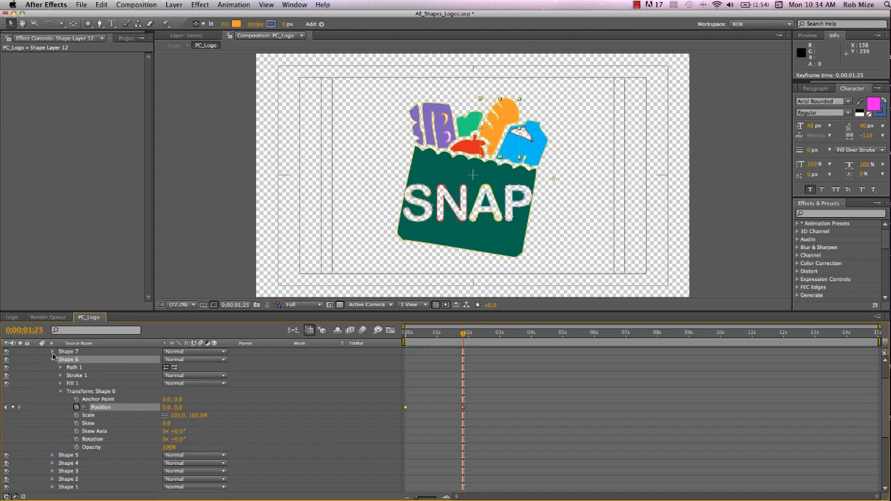
Step: Return to the full collapsed stack of shape layers and orbit the camera to show the logo's extruded side
scroll(50, 373, up, 2)
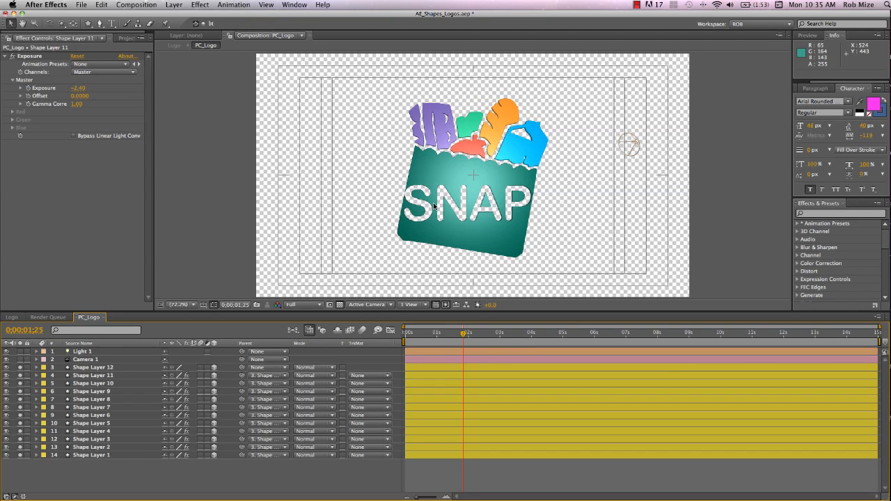
key(c)
drag(433, 205, 511, 207)
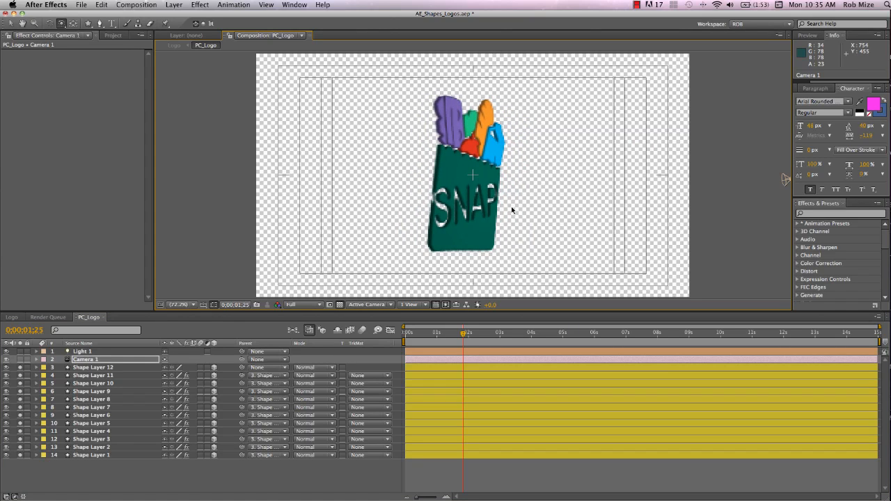